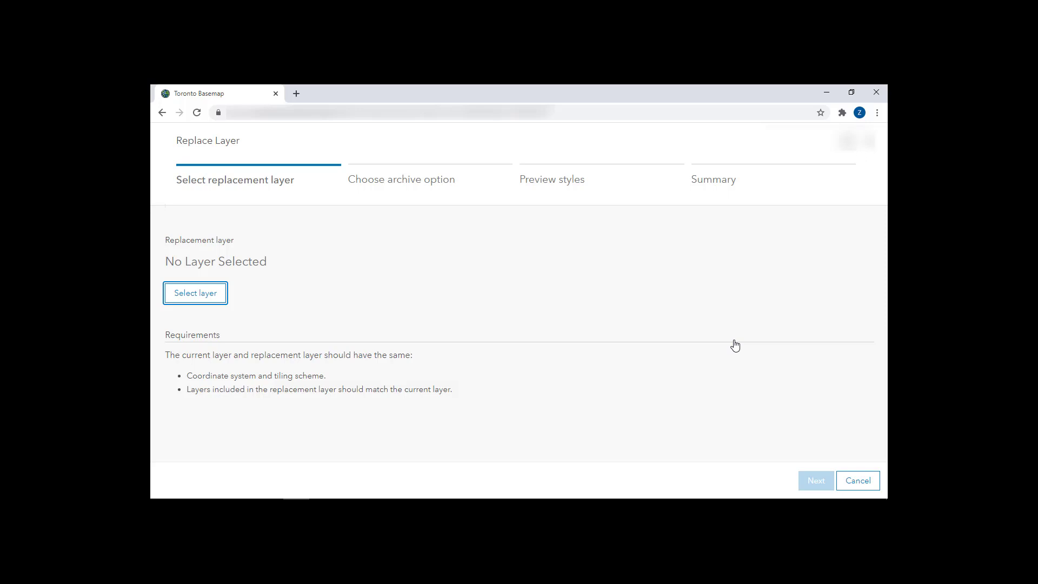
# Choose the Toronto Basemap Updates tile layer as the replacement layer and proceed to the archive options
pyautogui.click(198, 296)
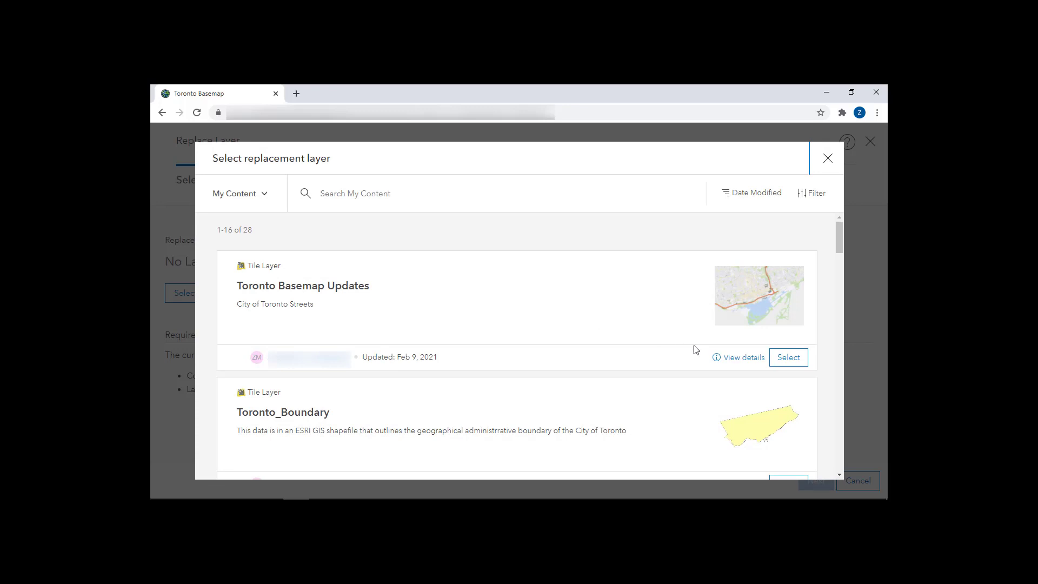
pyautogui.click(789, 359)
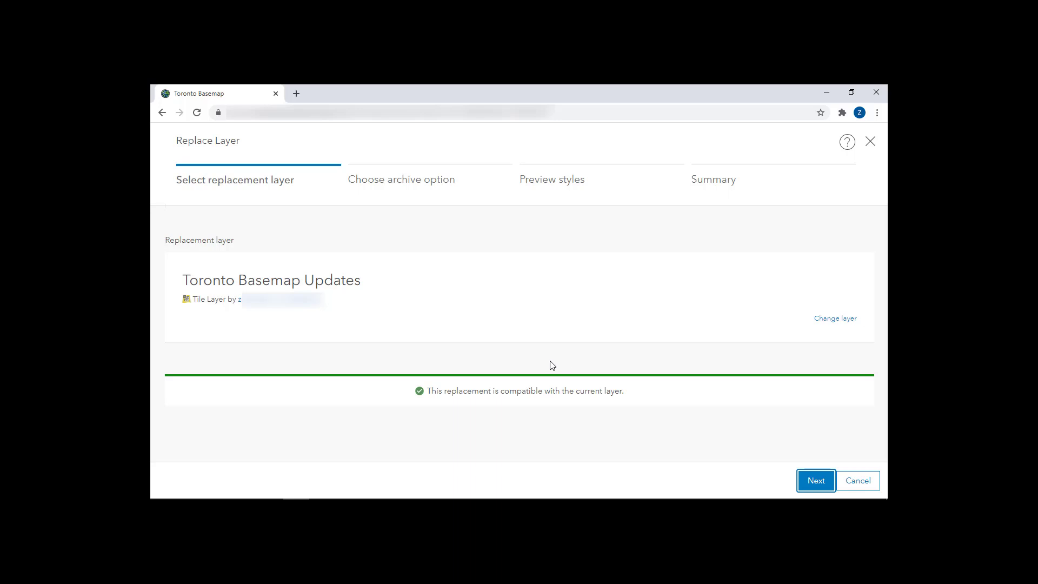
pyautogui.click(816, 483)
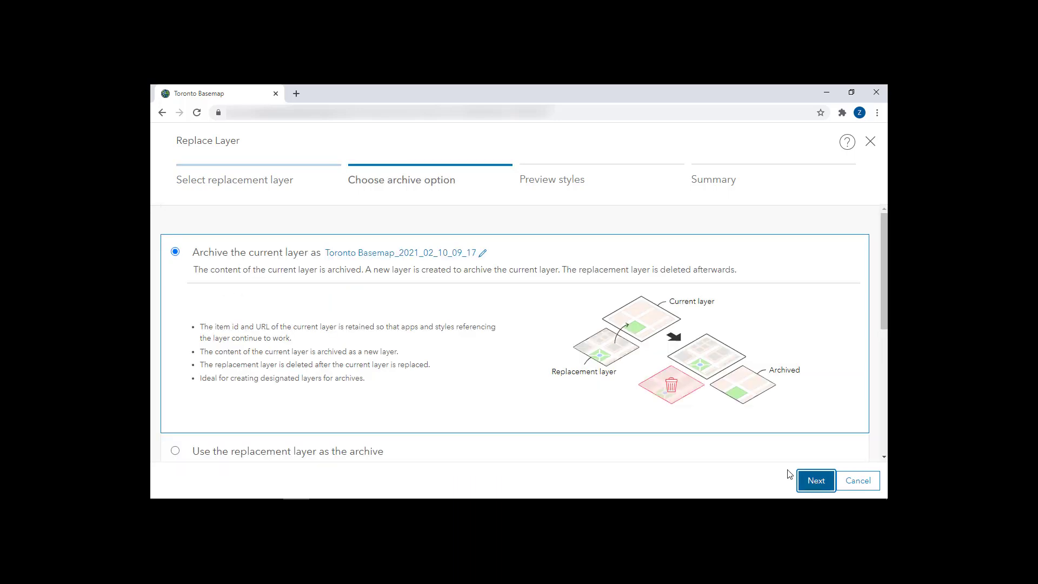
# Choose to use the replacement layer as the archive, leave item information replacement off, and continue to the style preview
pyautogui.scroll(-1, 649, 437)
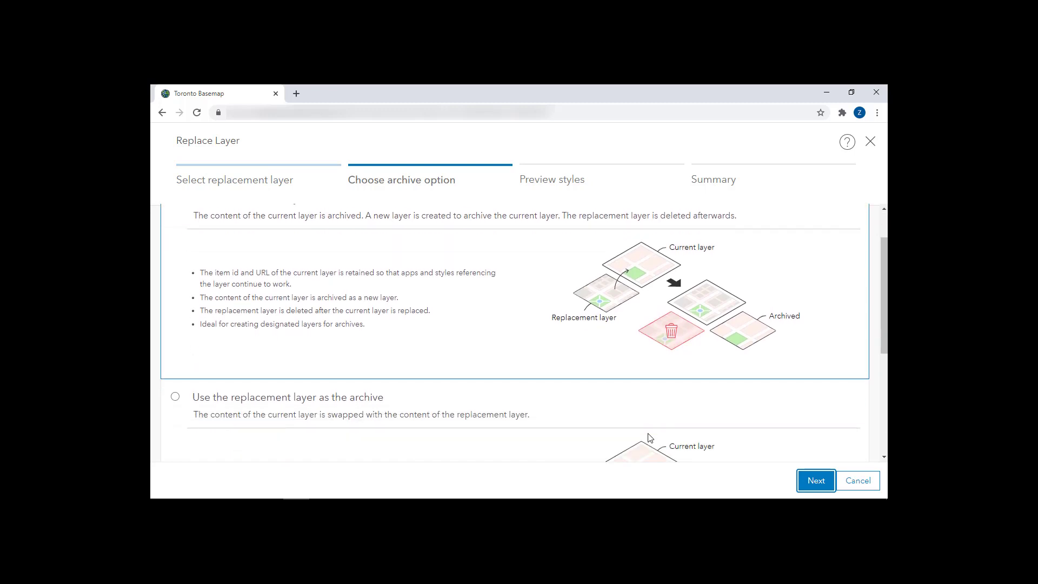
pyautogui.scroll(1, 649, 437)
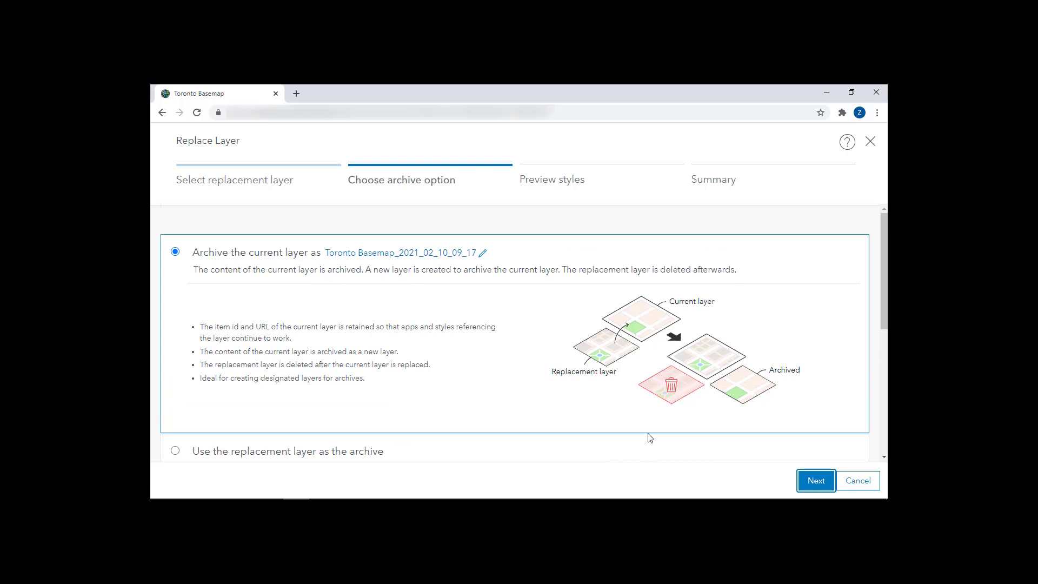
pyautogui.scroll(-3, 563, 420)
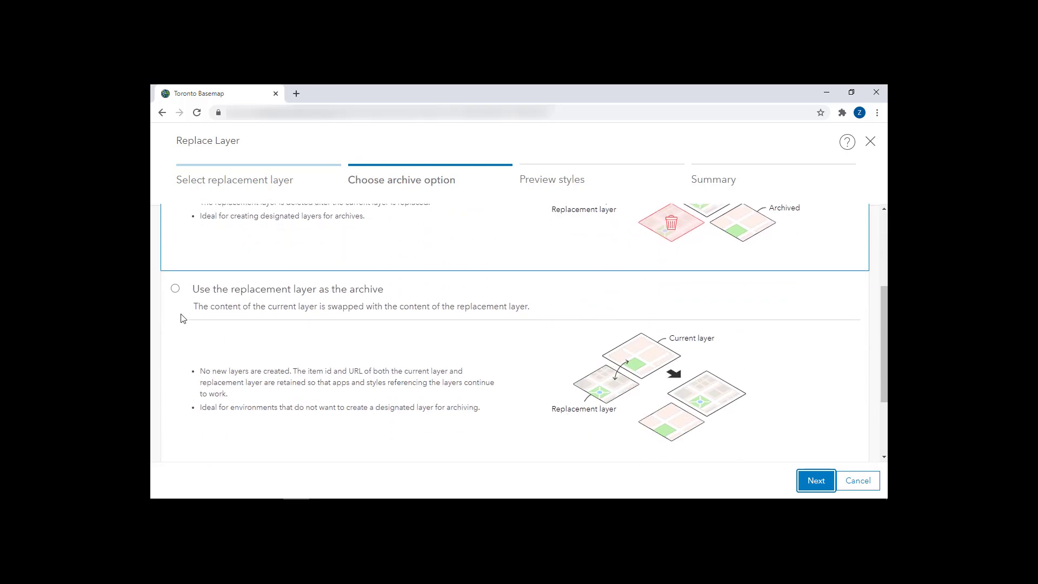
pyautogui.click(175, 289)
pyautogui.scroll(-2, 487, 364)
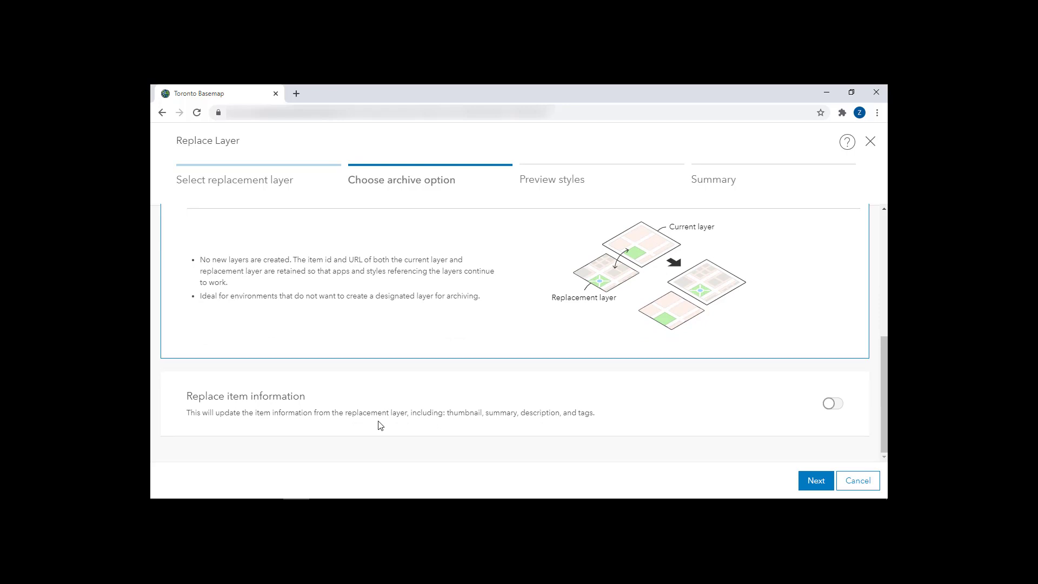
pyautogui.click(801, 489)
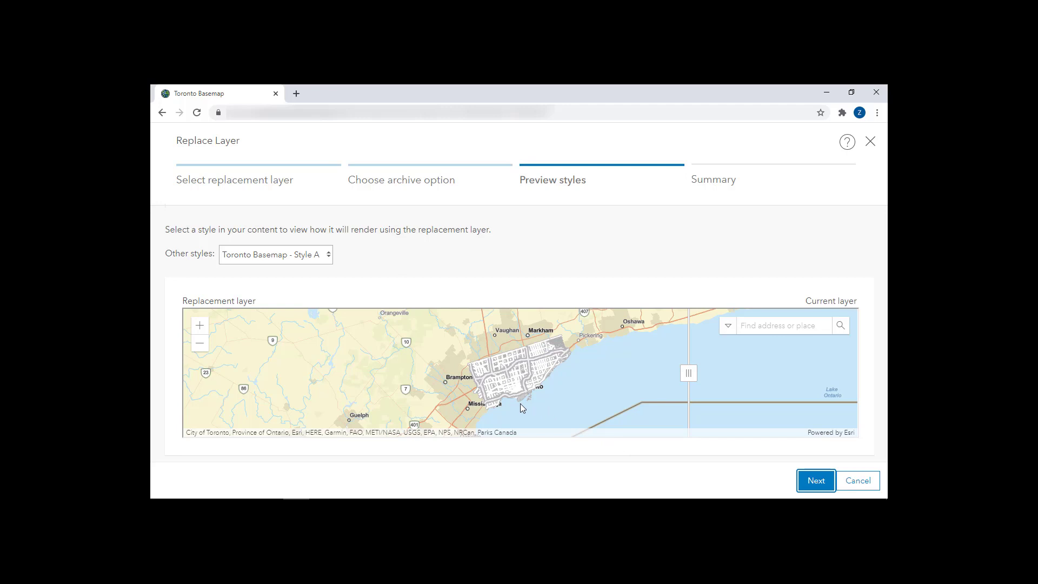
# Compare the replacement and current layers in Toronto Basemap - Style A at street level around Richmond St E using the swipe divider
pyautogui.click(292, 254)
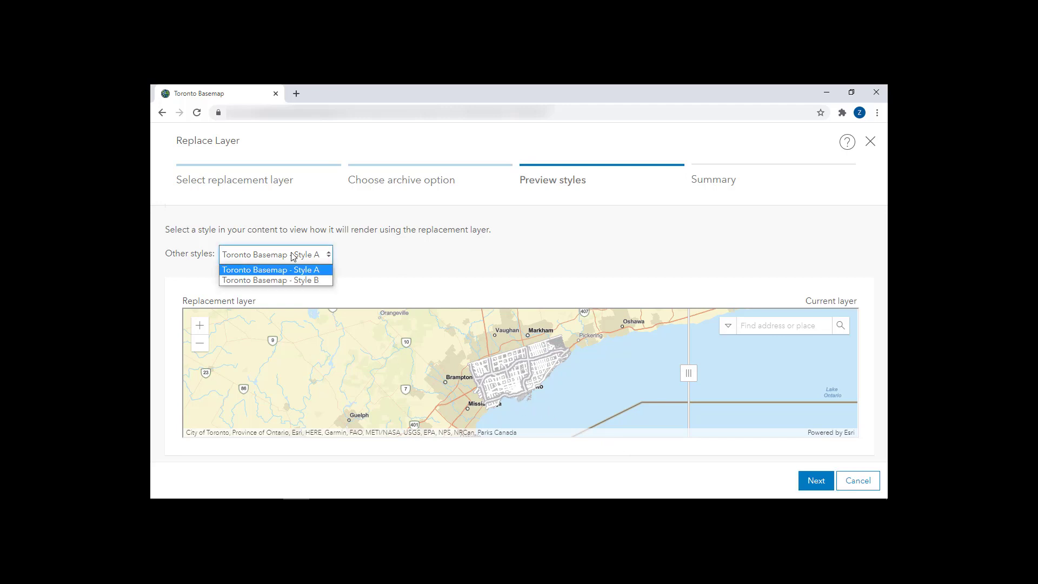
pyautogui.scroll(4, 534, 395)
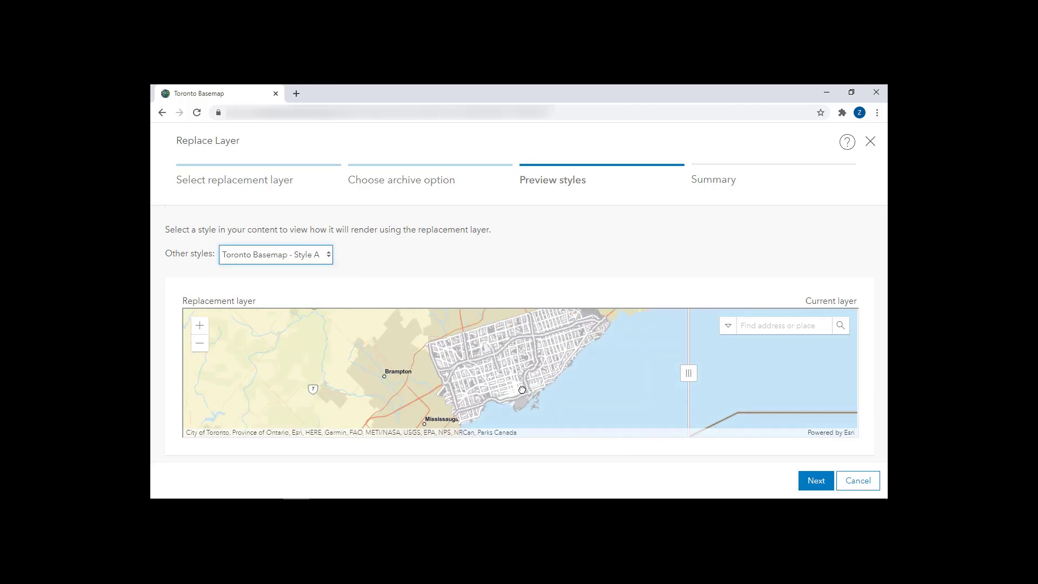
pyautogui.scroll(3, 538, 399)
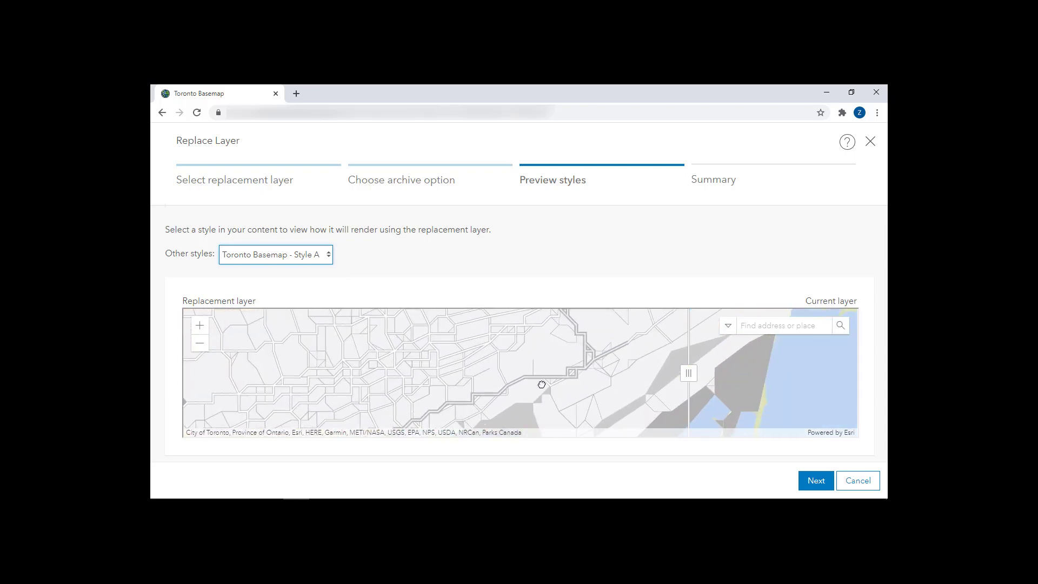
pyautogui.scroll(2, 535, 359)
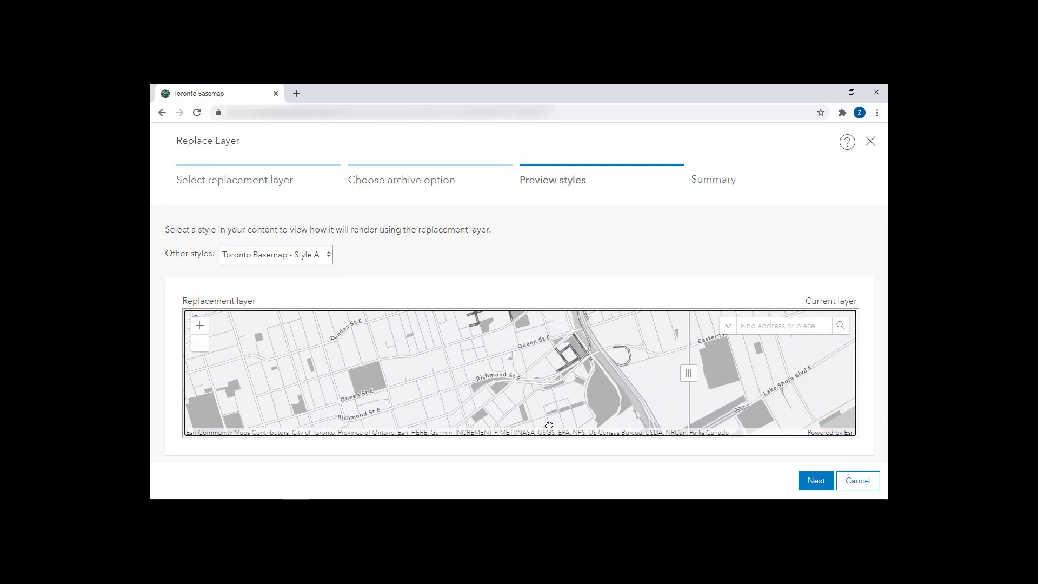
pyautogui.moveTo(548, 390); pyautogui.dragTo(545, 369)
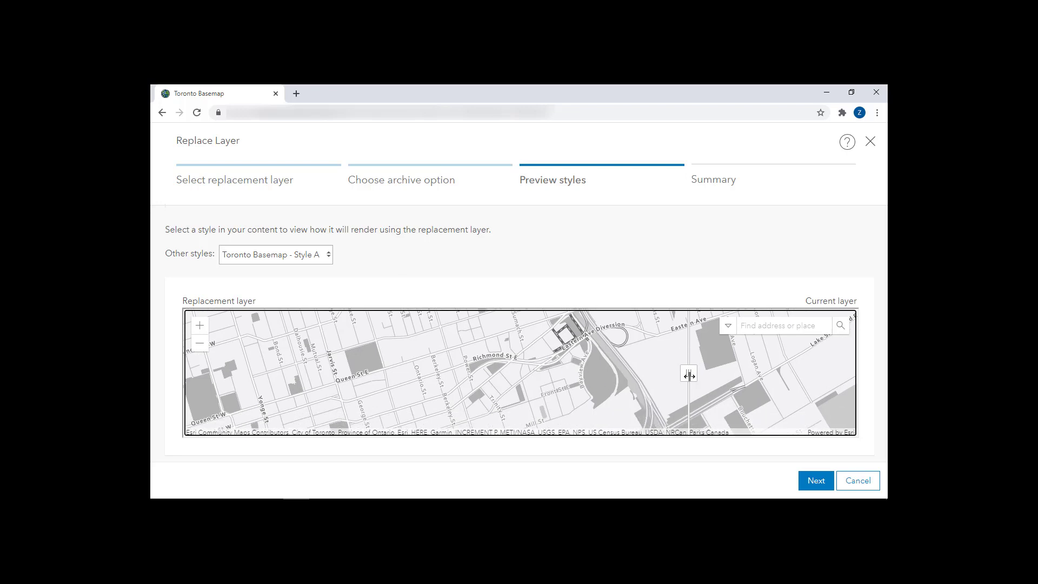
pyautogui.moveTo(688, 374); pyautogui.dragTo(595, 389)
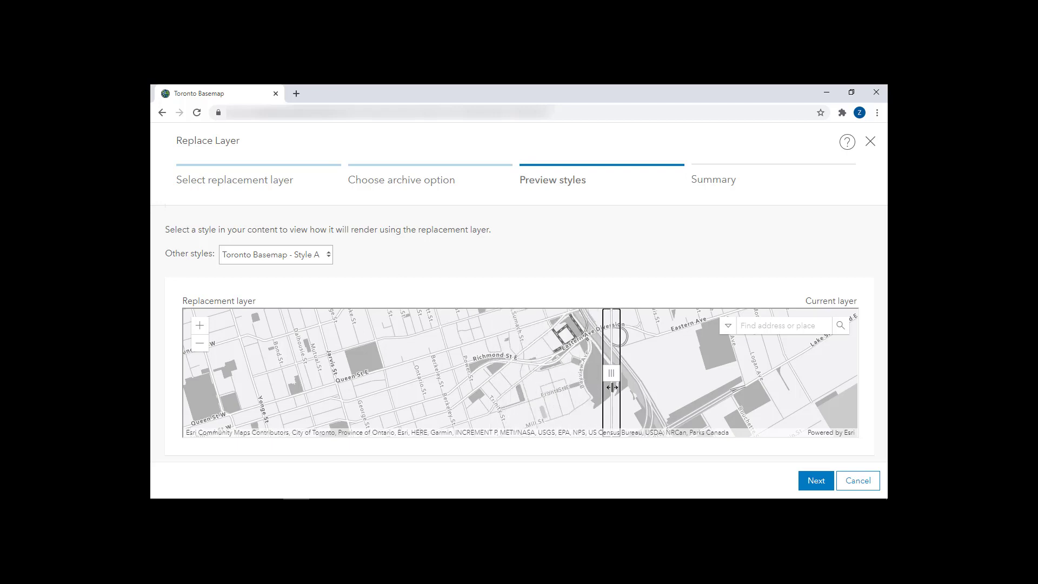
# Preview Toronto Basemap - Style B at street level, compare the replacement and current layers, and proceed to review the replacement summary
pyautogui.click(263, 260)
pyautogui.click(263, 279)
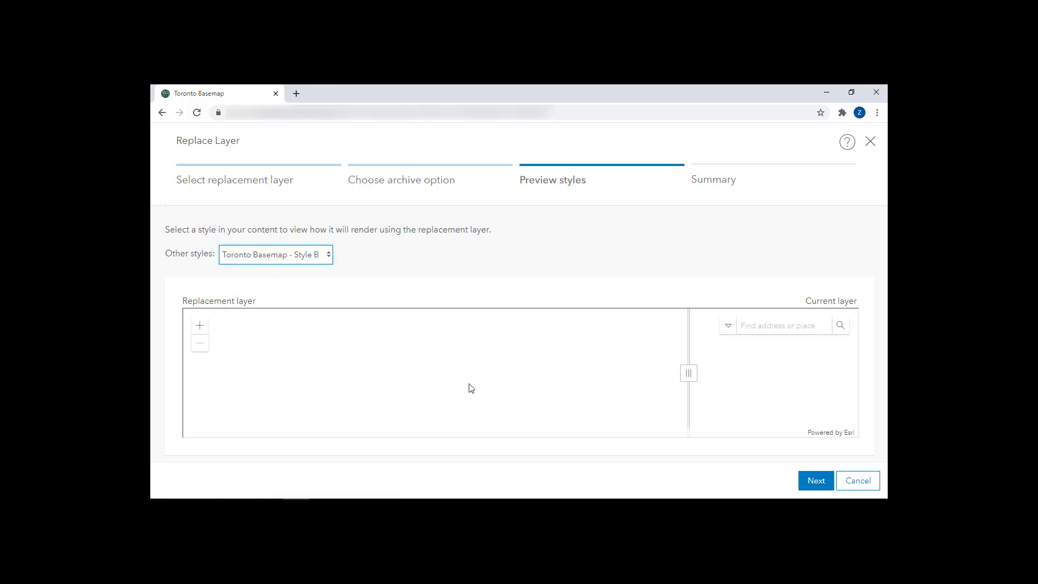
pyautogui.scroll(5, 529, 388)
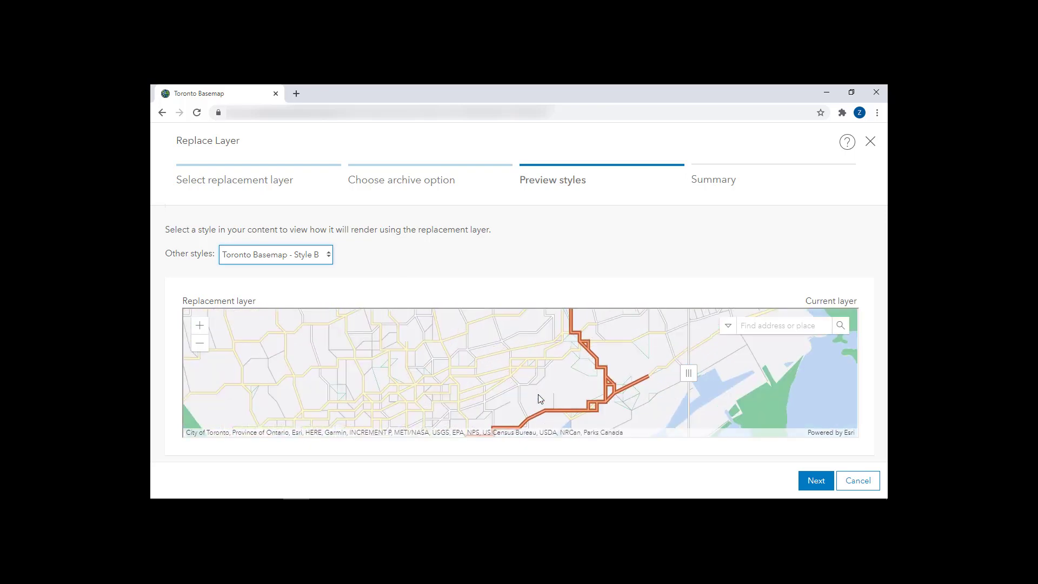
pyautogui.scroll(3, 541, 394)
pyautogui.moveTo(691, 373); pyautogui.dragTo(613, 376)
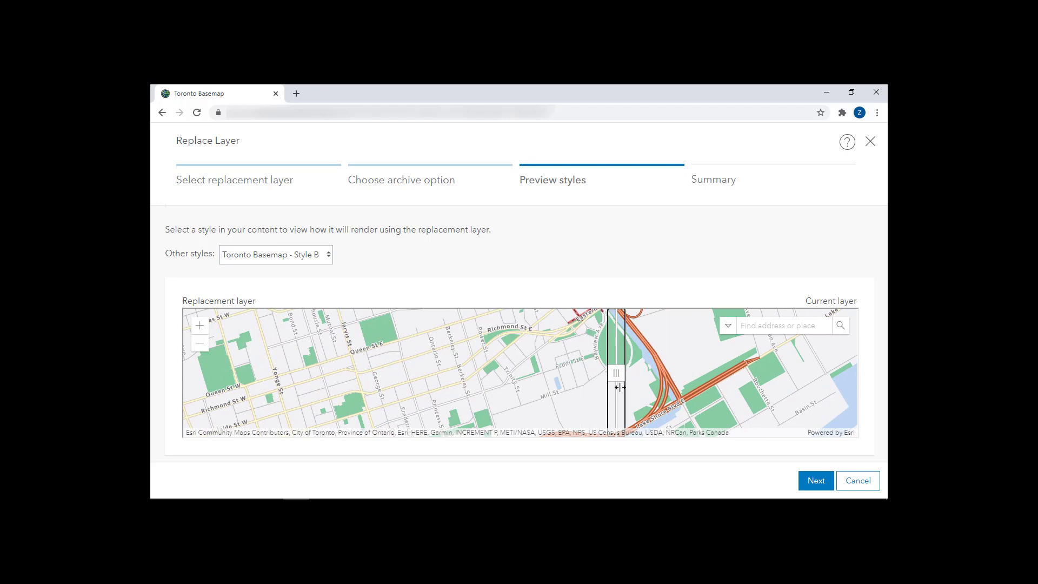
pyautogui.click(816, 477)
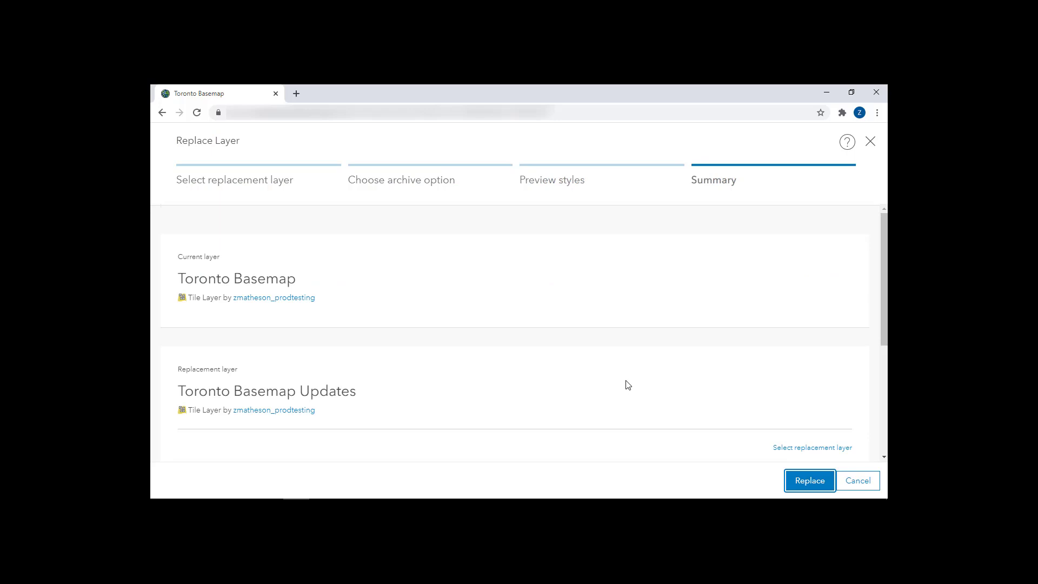
pyautogui.scroll(-4, 627, 384)
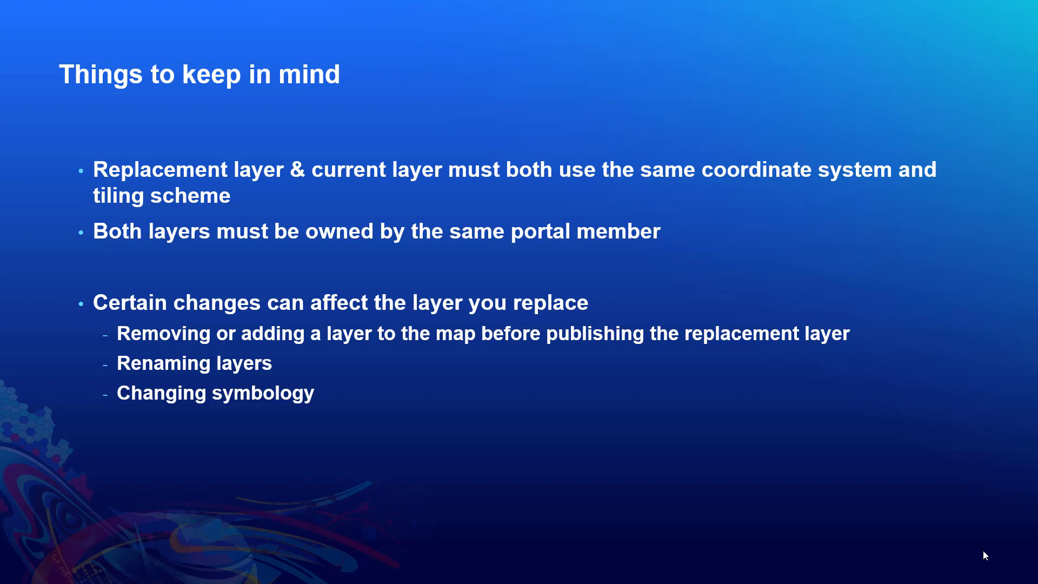
pyautogui.press('Right')
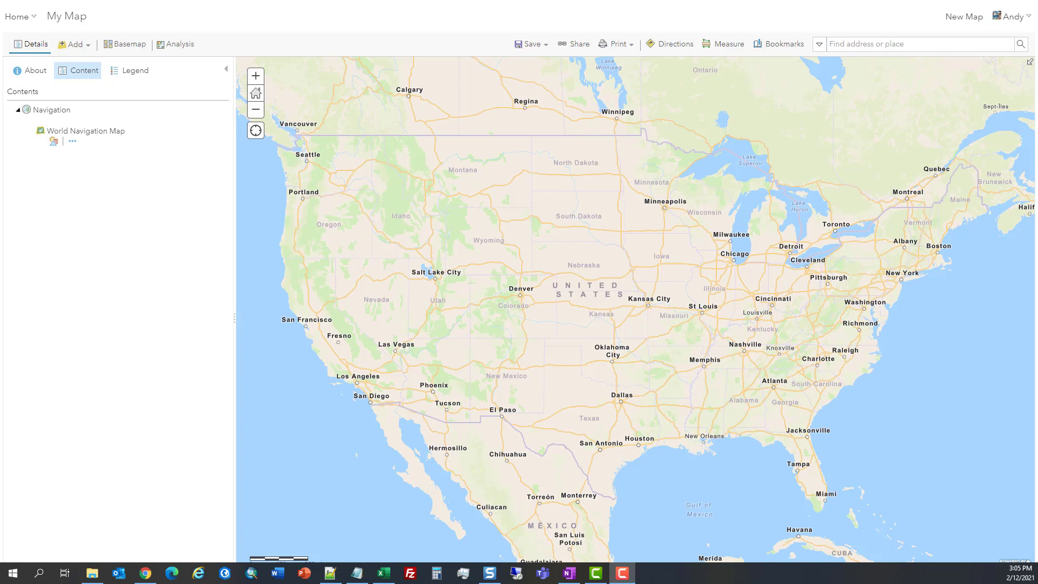
# Save a copy of the World Navigation Map style titled "Style Editor Demo - Navigation", tagged test, with the summary "Style Editor Demo - Navigation tile layer"
pyautogui.click(54, 144)
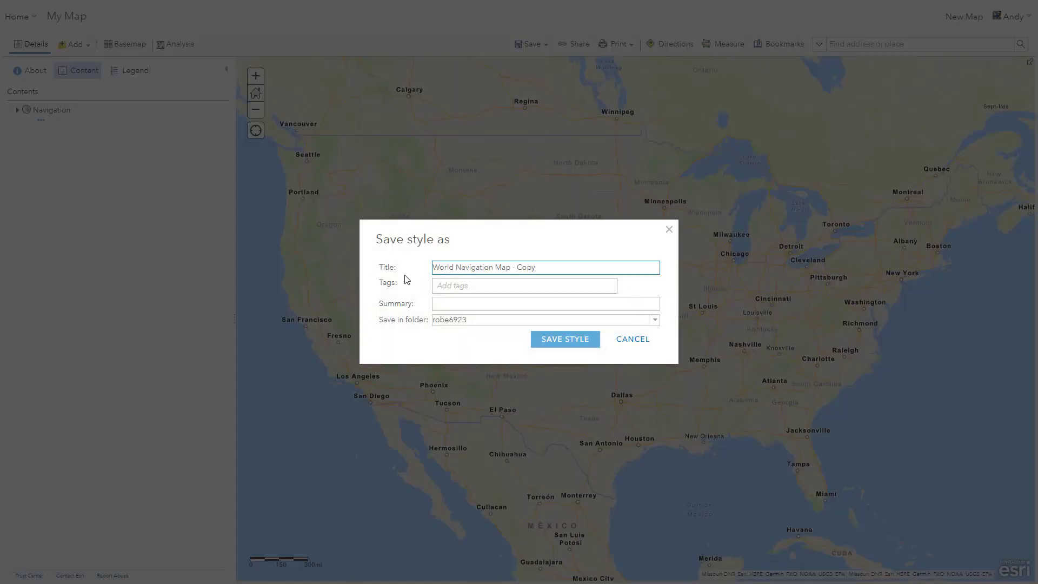
pyautogui.tripleClick(447, 268)
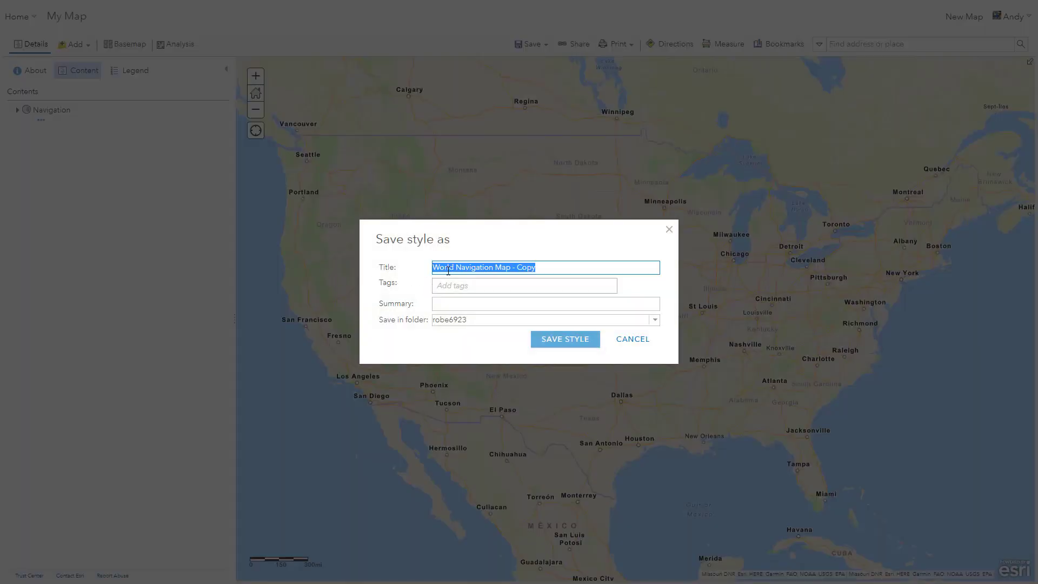
pyautogui.write('Style Editor Demo - Navigation')
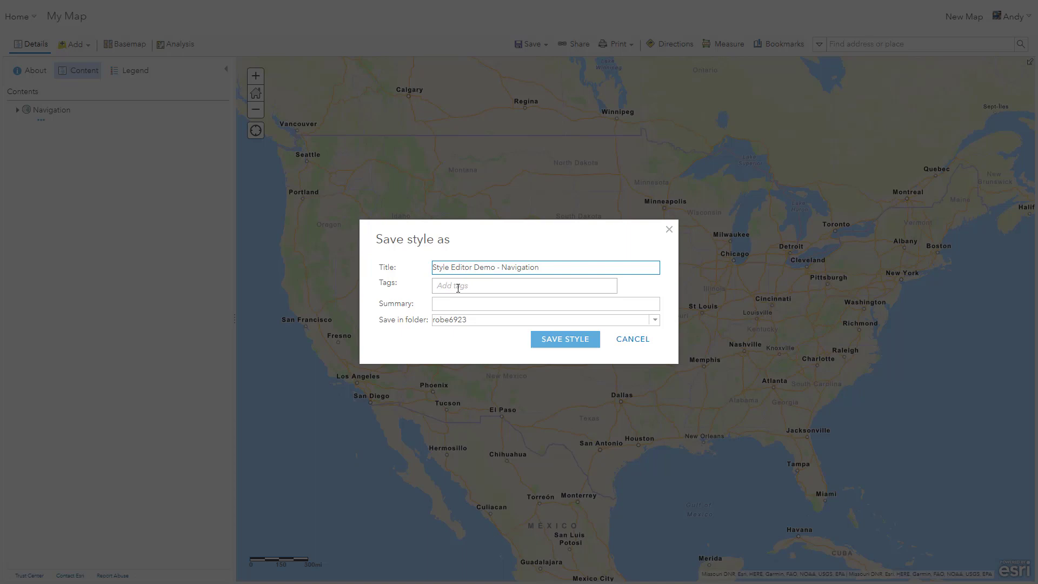
pyautogui.click(457, 287)
pyautogui.write('test')
pyautogui.press('Return')
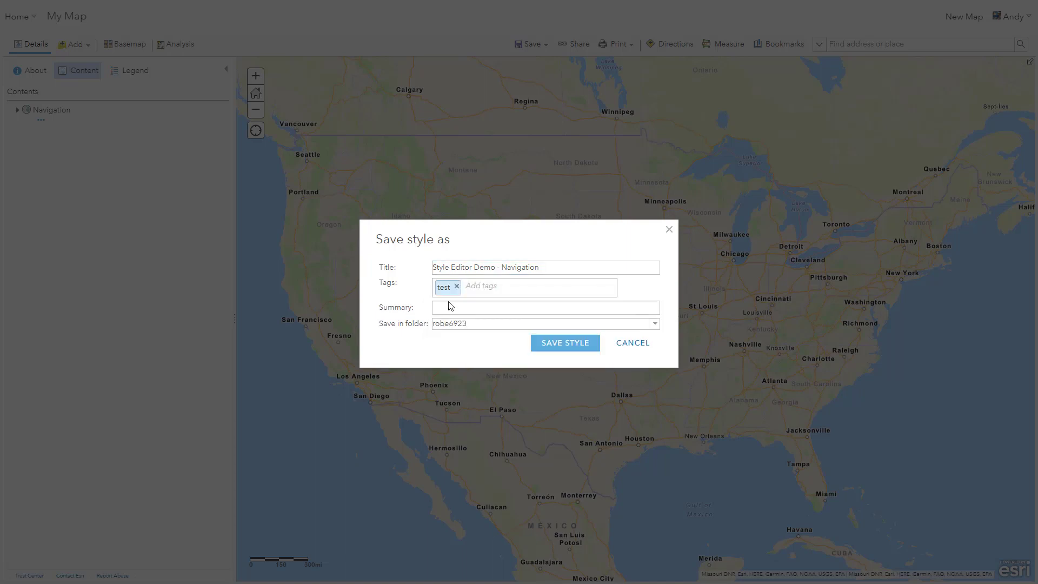
pyautogui.click(453, 307)
pyautogui.write('Style Editor Demo - Navigation')
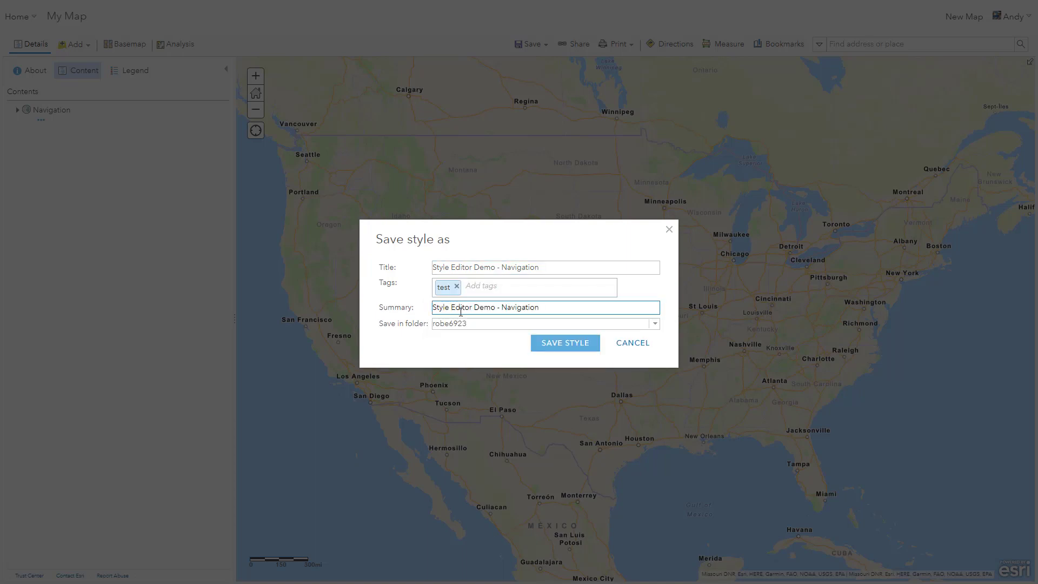
pyautogui.write('tile layer')
pyautogui.click(552, 347)
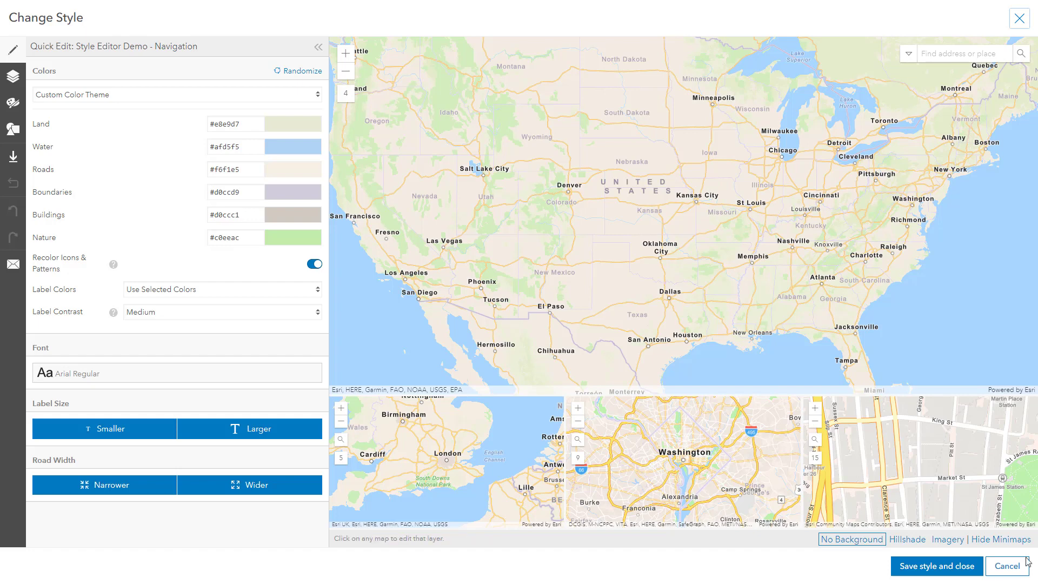
# Hide the minimaps below the main map and show them again
pyautogui.click(994, 539)
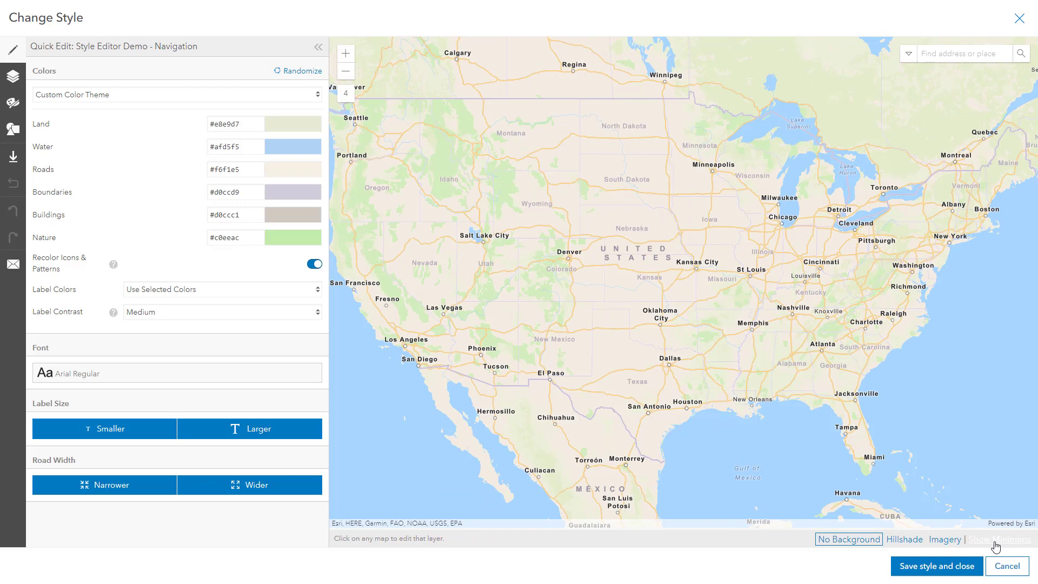
pyautogui.click(994, 542)
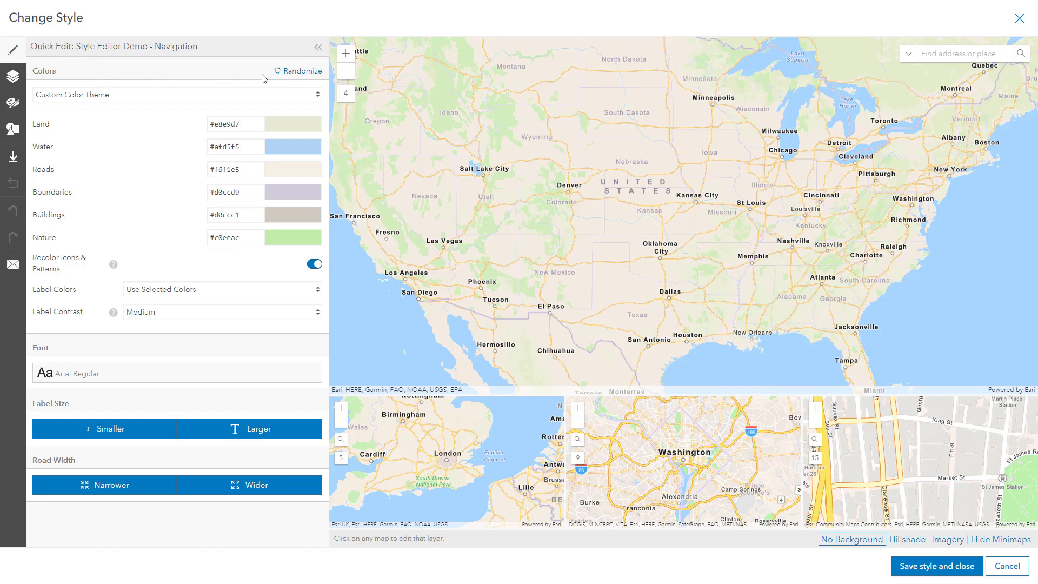
# Apply the Complementary color theme to the whole basemap style and randomize its colors twice
pyautogui.click(317, 95)
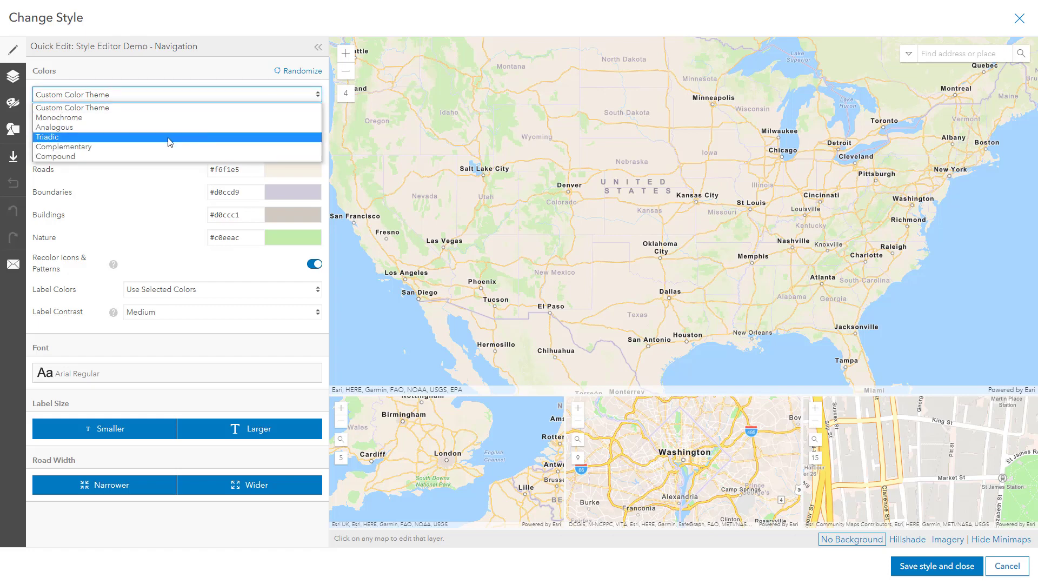
pyautogui.click(85, 151)
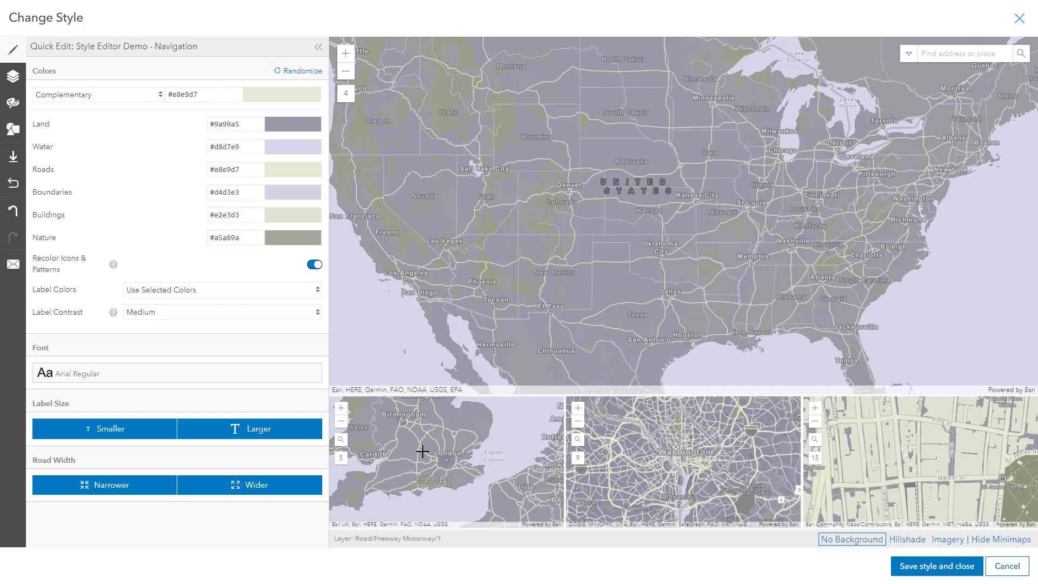
pyautogui.click(310, 76)
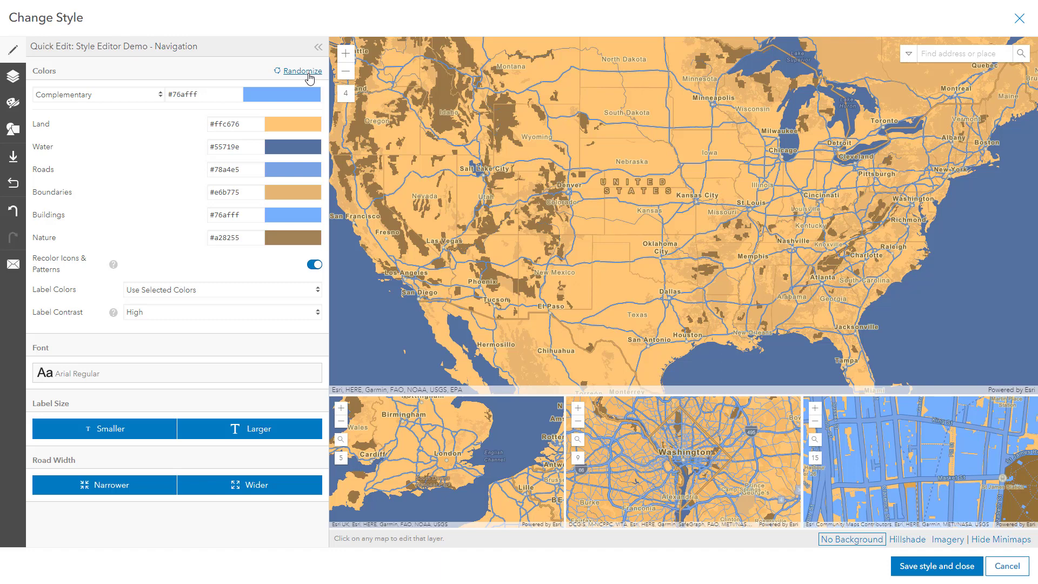
pyautogui.click(308, 75)
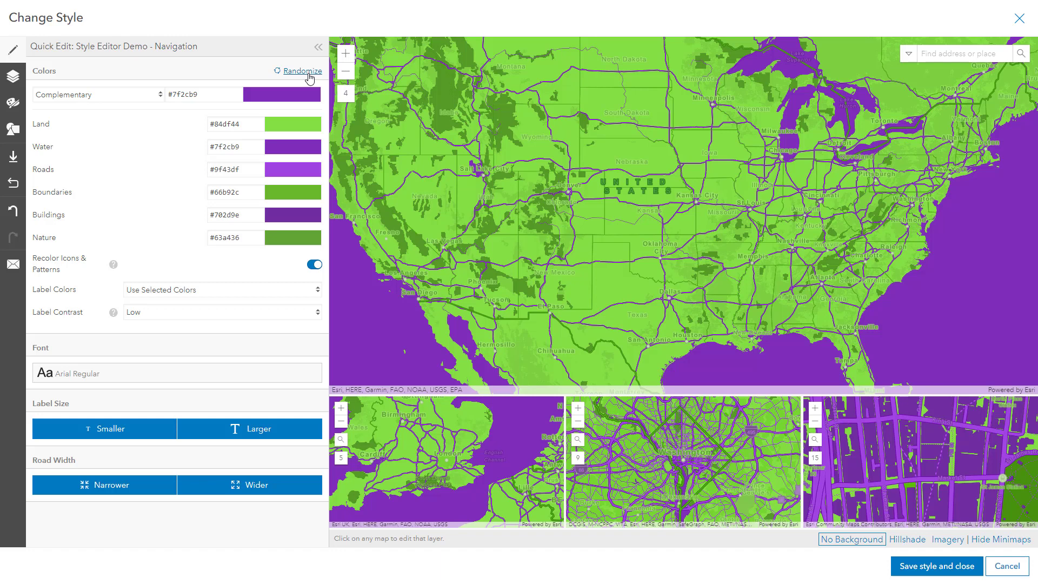
# Change the water color to light blue #77b7d7
pyautogui.click(291, 155)
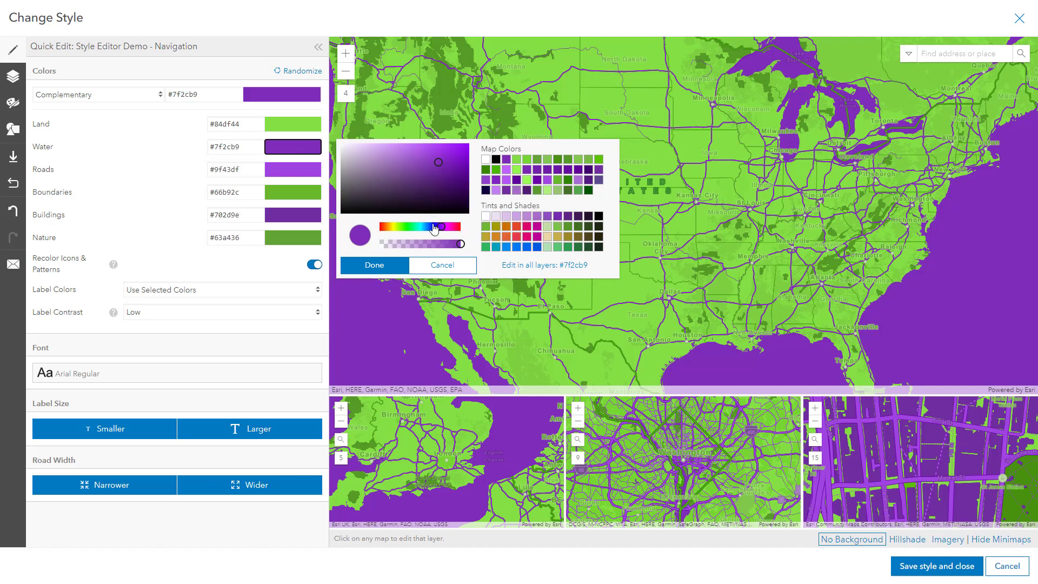
pyautogui.moveTo(431, 227); pyautogui.dragTo(424, 227)
pyautogui.click(398, 154)
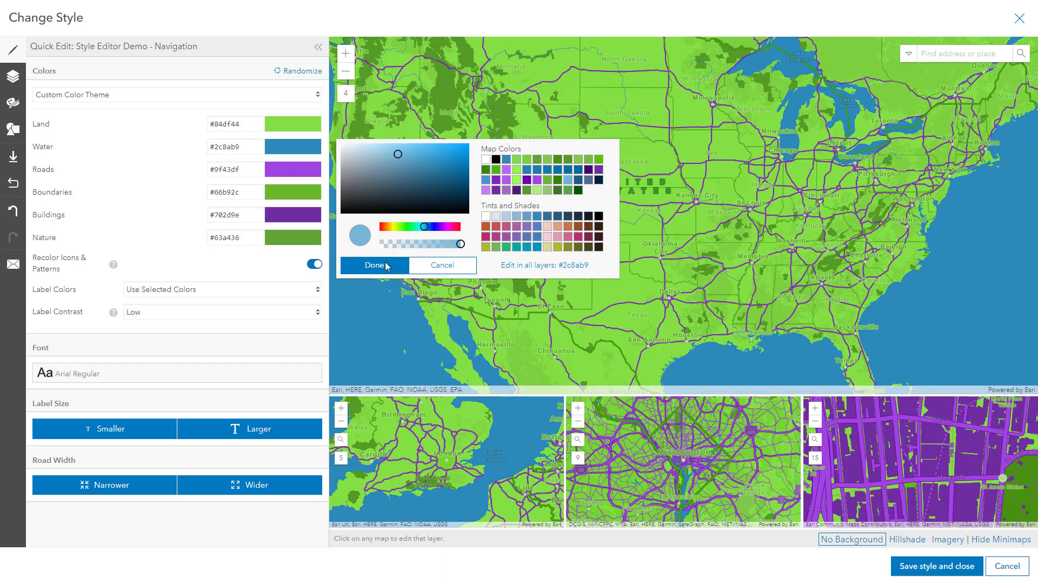
pyautogui.click(374, 265)
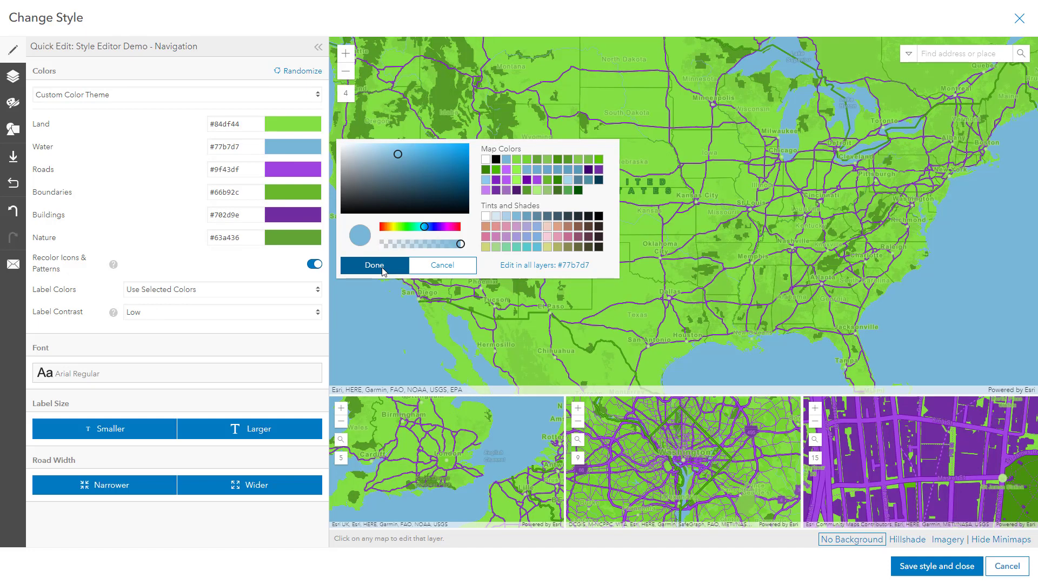
# Accept the picked water color and change the font of the basemap labels to Orbitron Bold
pyautogui.click(374, 265)
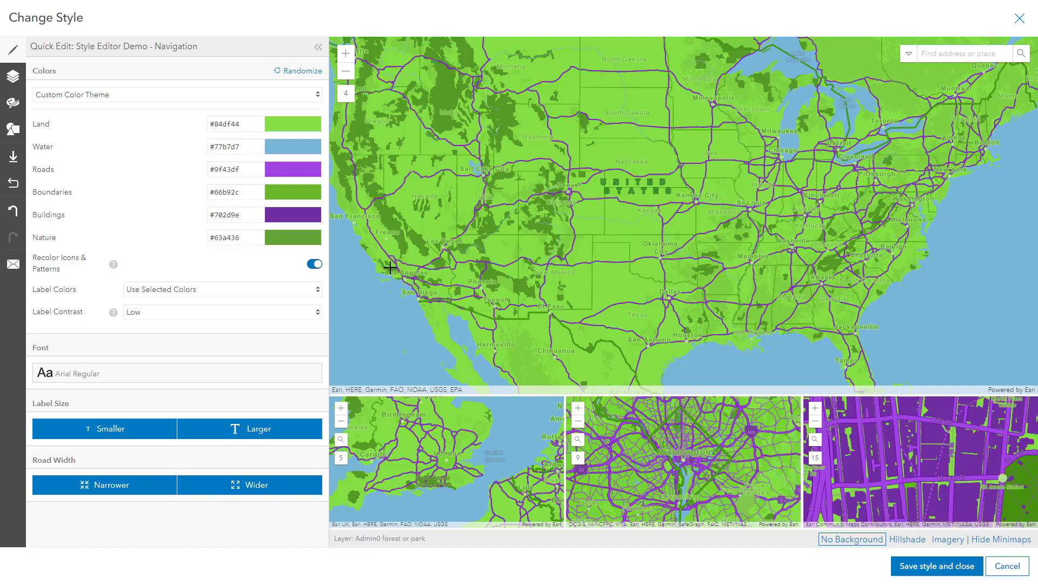
pyautogui.click(202, 379)
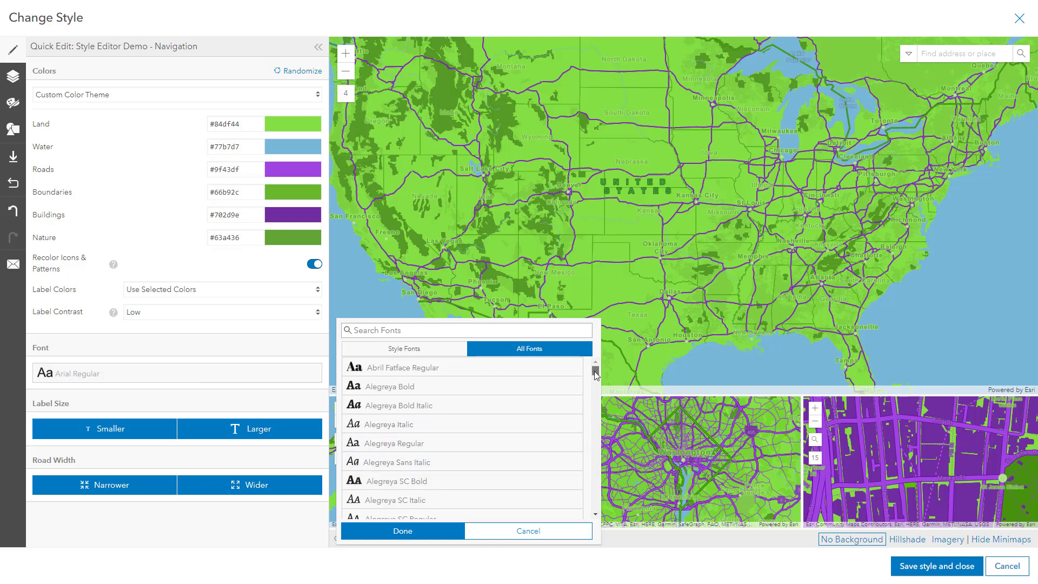
pyautogui.moveTo(595, 371); pyautogui.dragTo(580, 454)
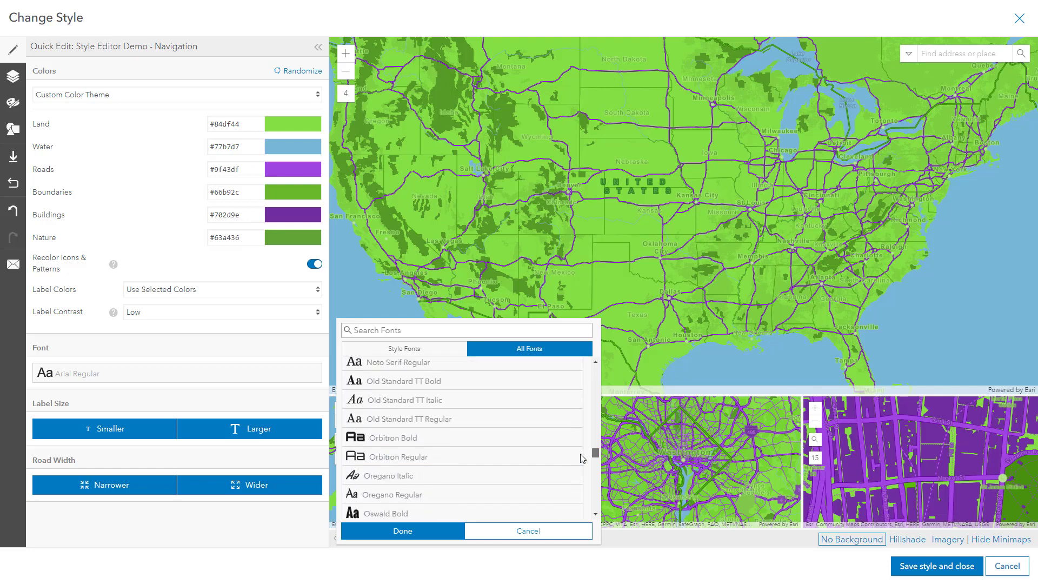
pyautogui.click(375, 442)
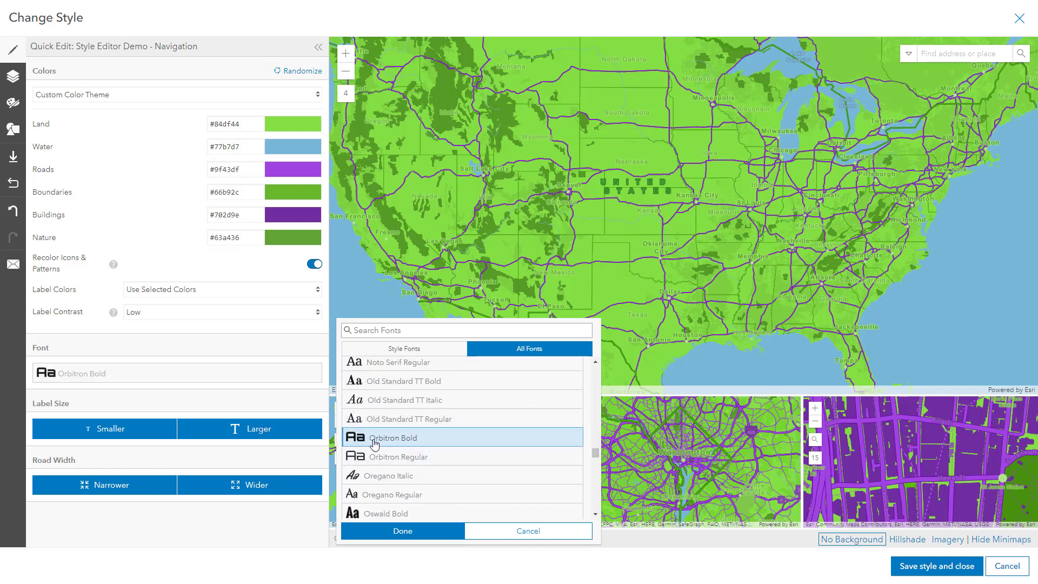
pyautogui.click(401, 530)
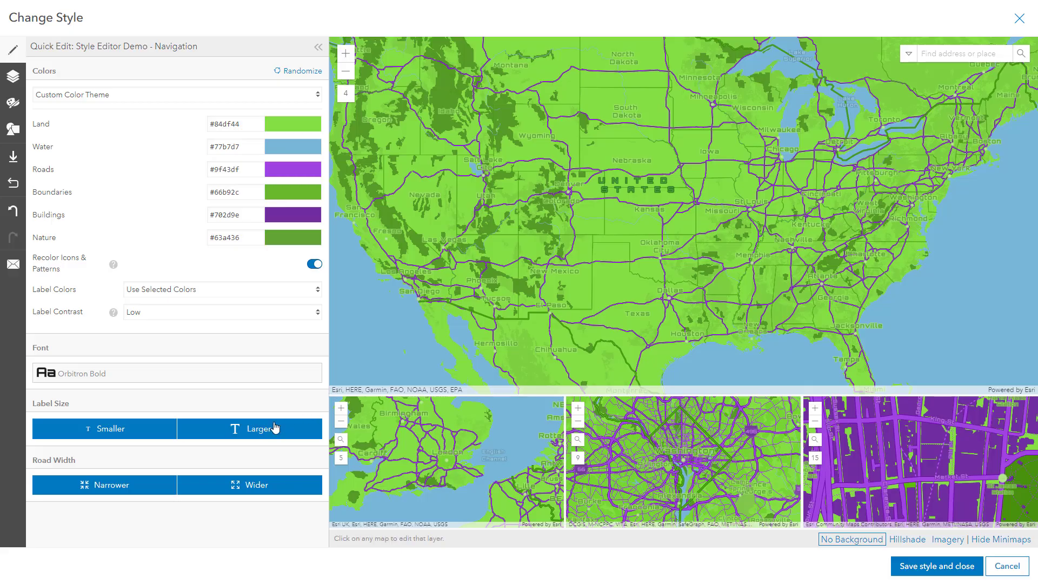
# Make all map labels larger and revert the quick edits to restore the original Navigation style
pyautogui.click(242, 435)
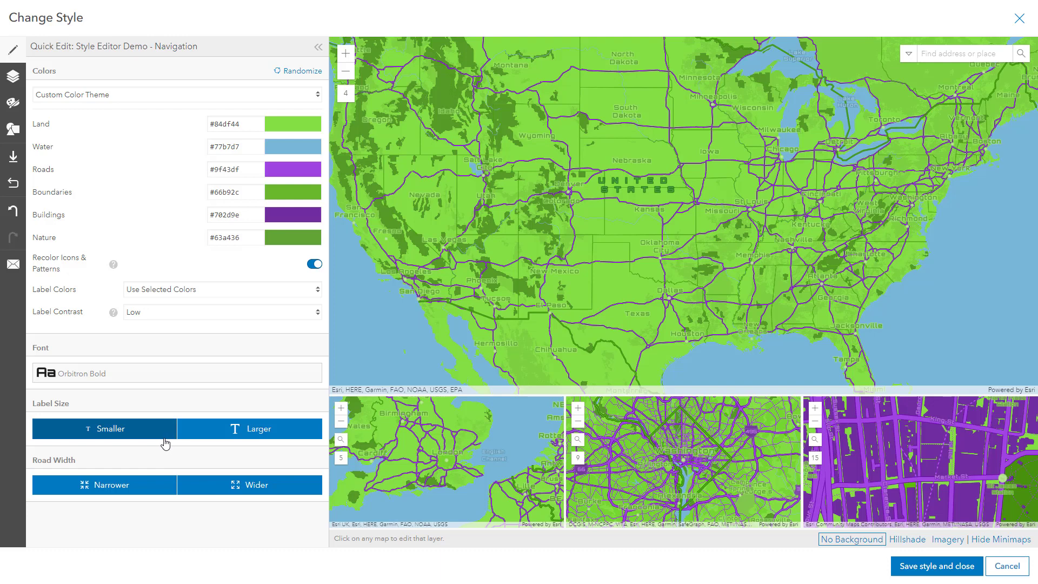
pyautogui.click(209, 437)
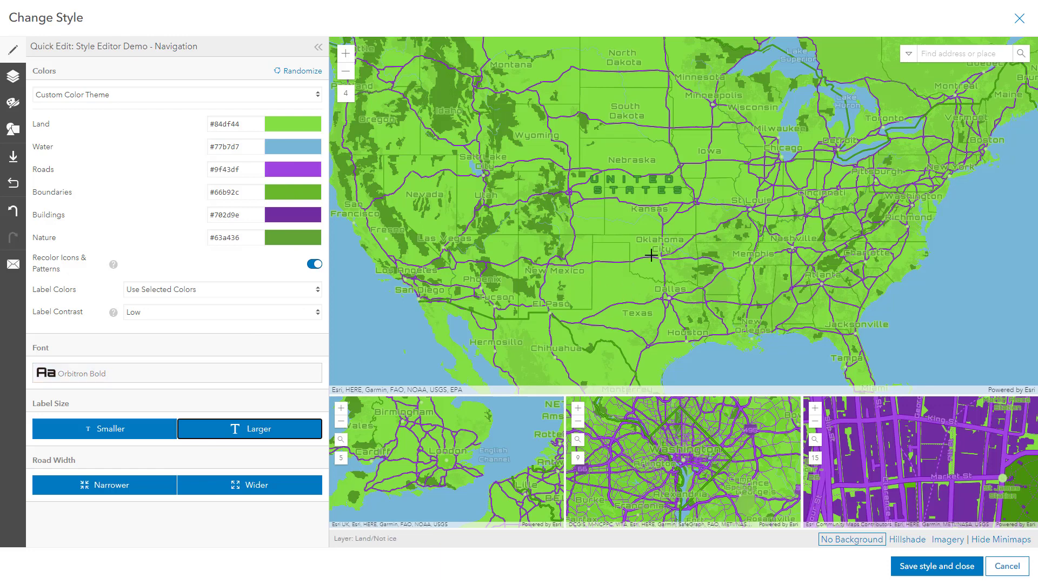
pyautogui.click(13, 186)
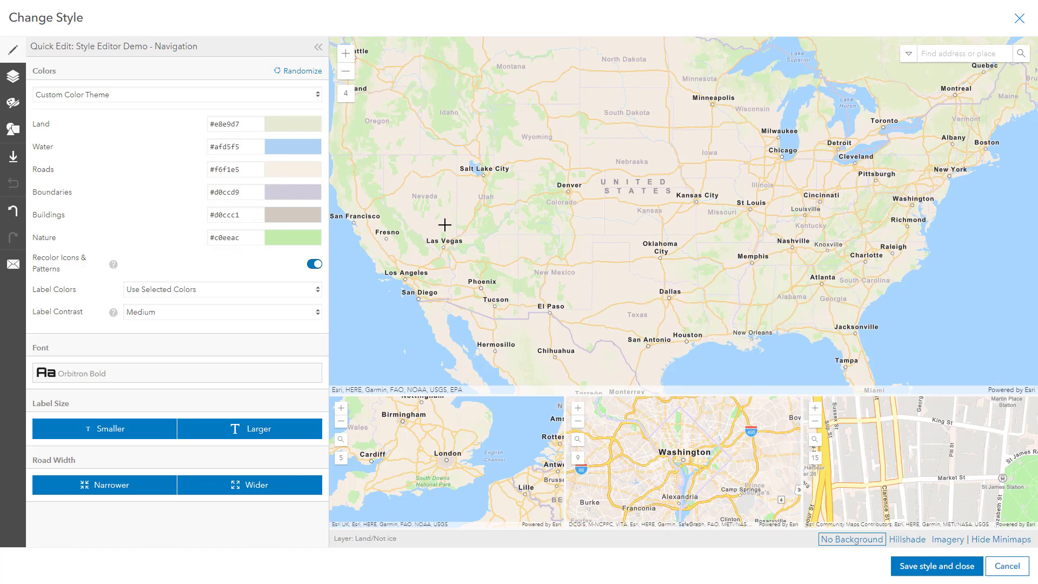
# Open the style's layer list and browse the Natural group's Special Area Of Interest and Forest Or Park layers
pyautogui.click(13, 81)
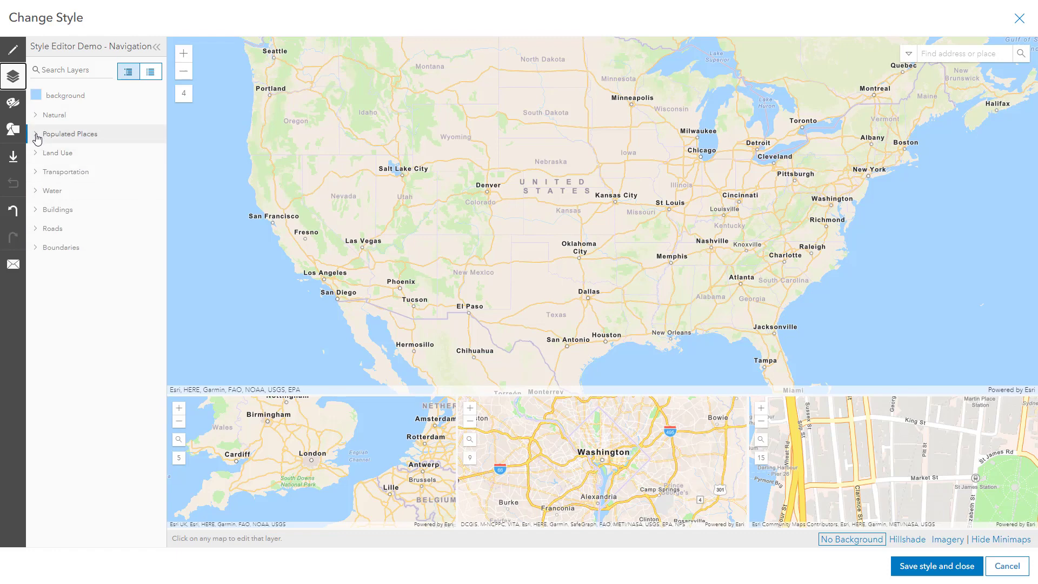
pyautogui.click(46, 119)
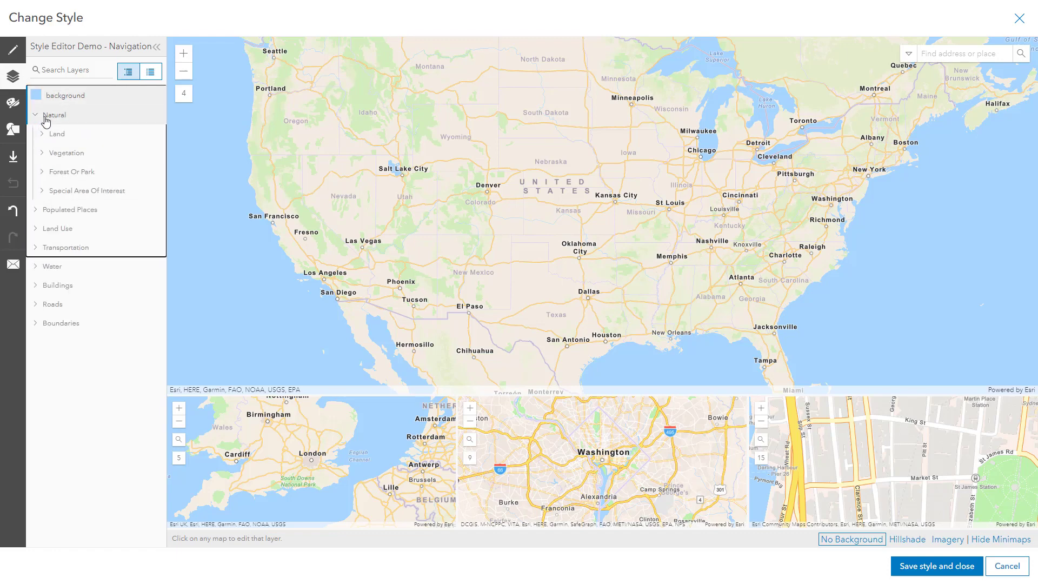
pyautogui.click(42, 190)
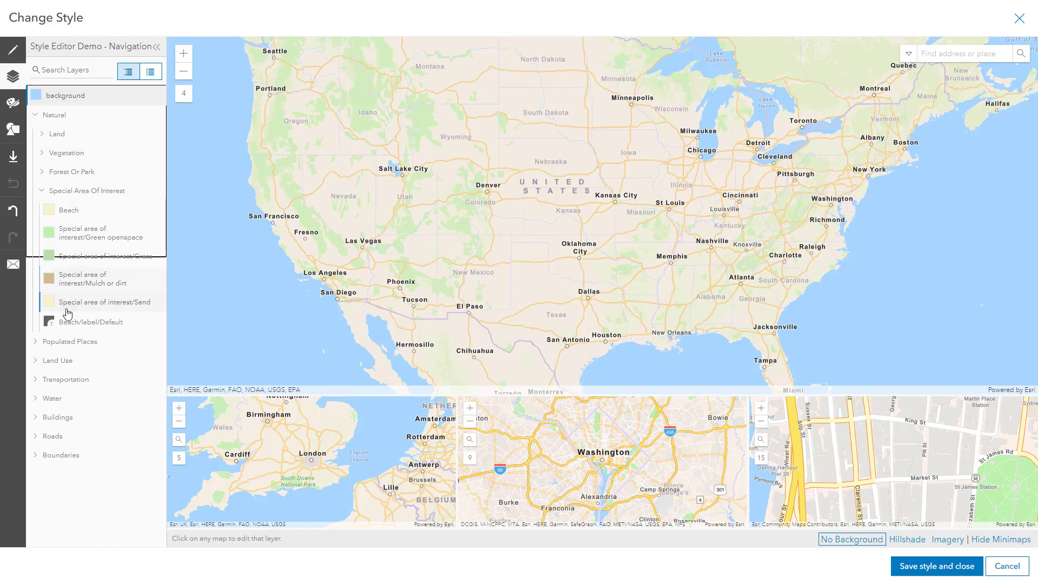
pyautogui.click(42, 172)
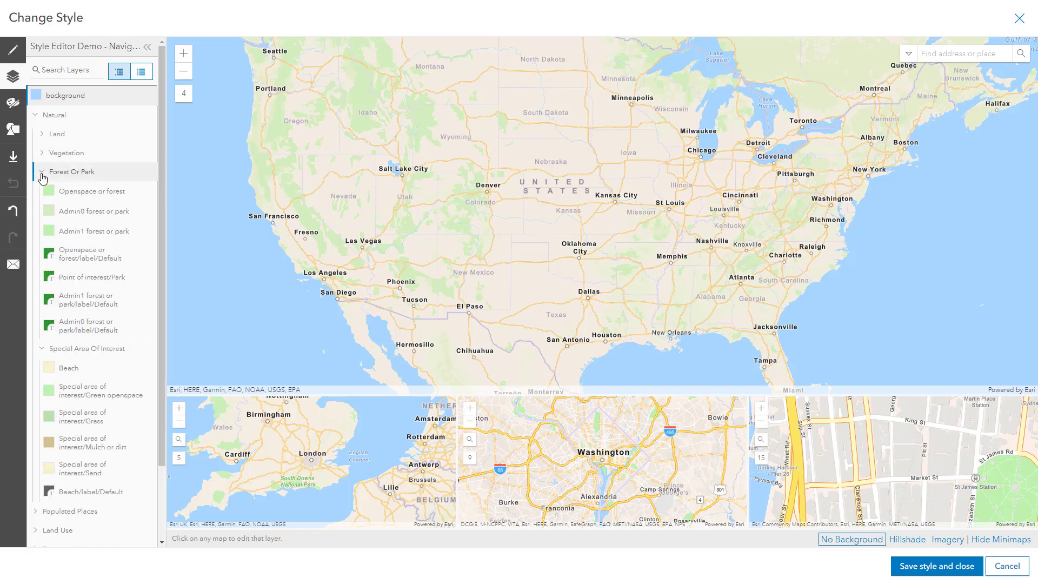
pyautogui.click(48, 350)
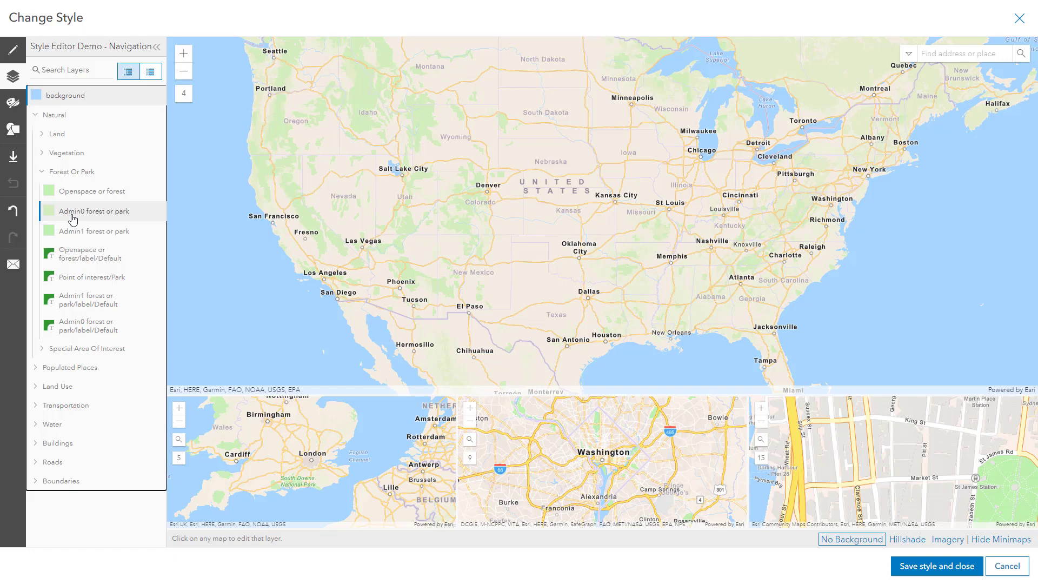
# Give the Admin0 forest or park fill a single color value for all zoom levels and set it to orange #df9614
pyautogui.click(73, 217)
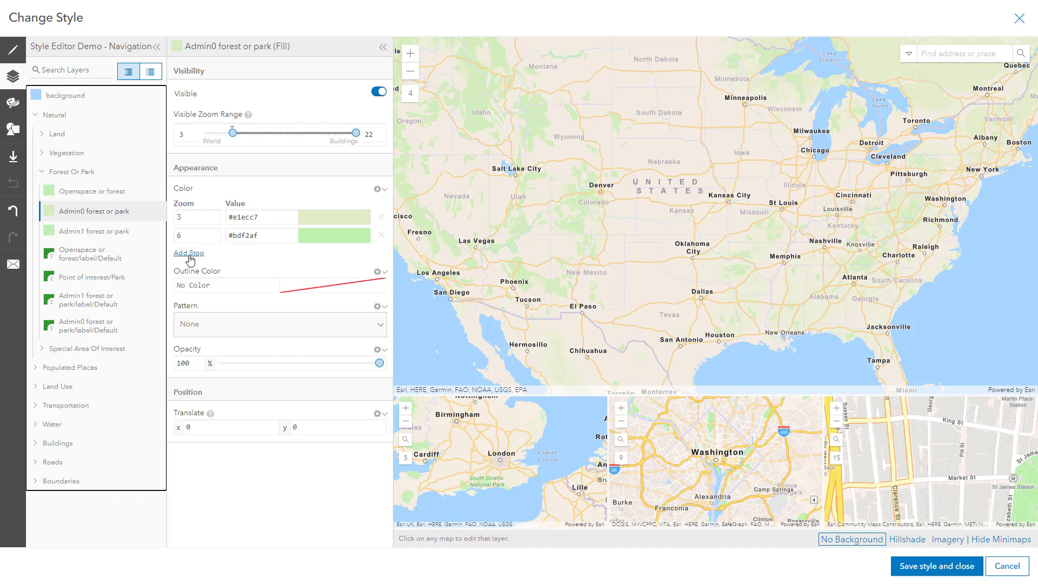
pyautogui.click(380, 188)
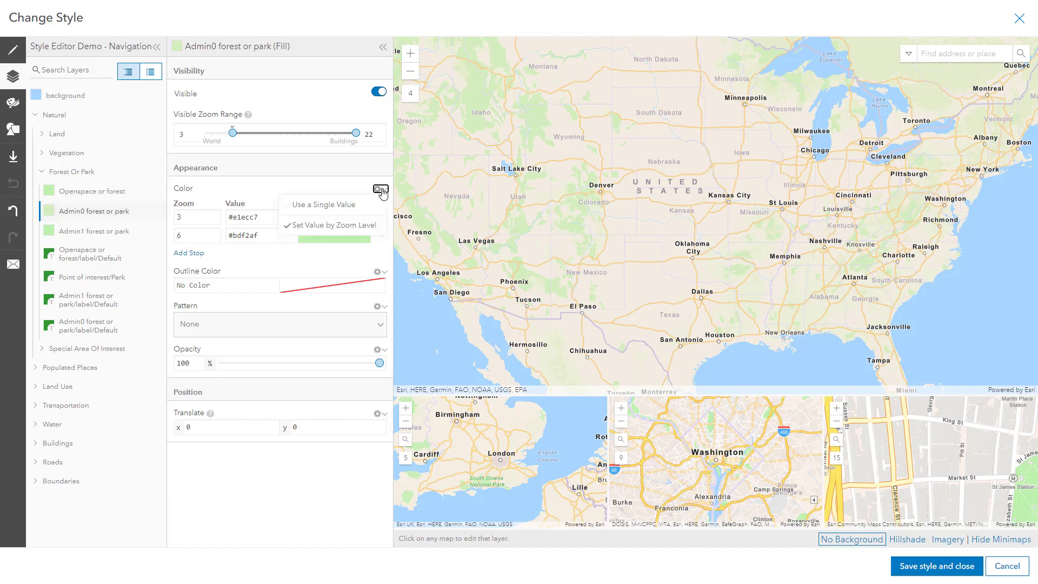
pyautogui.click(343, 205)
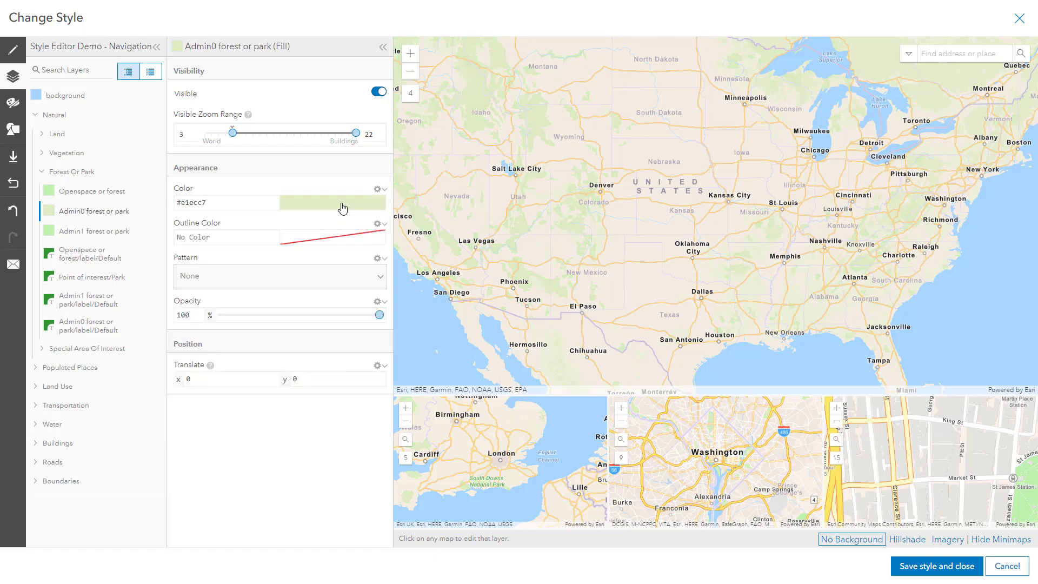
pyautogui.click(317, 211)
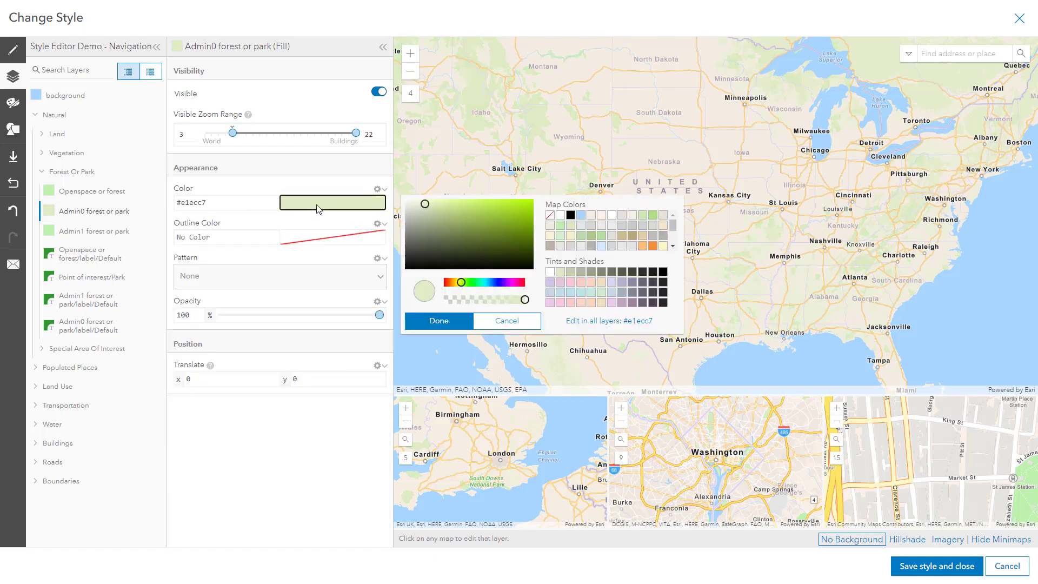
pyautogui.click(453, 282)
pyautogui.moveTo(498, 225); pyautogui.dragTo(525, 211)
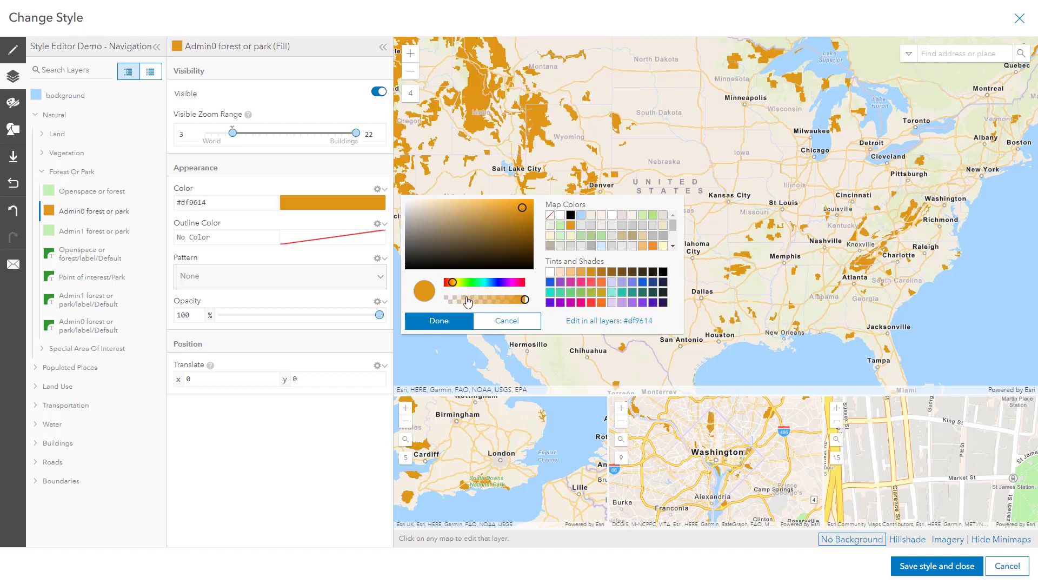
pyautogui.click(437, 322)
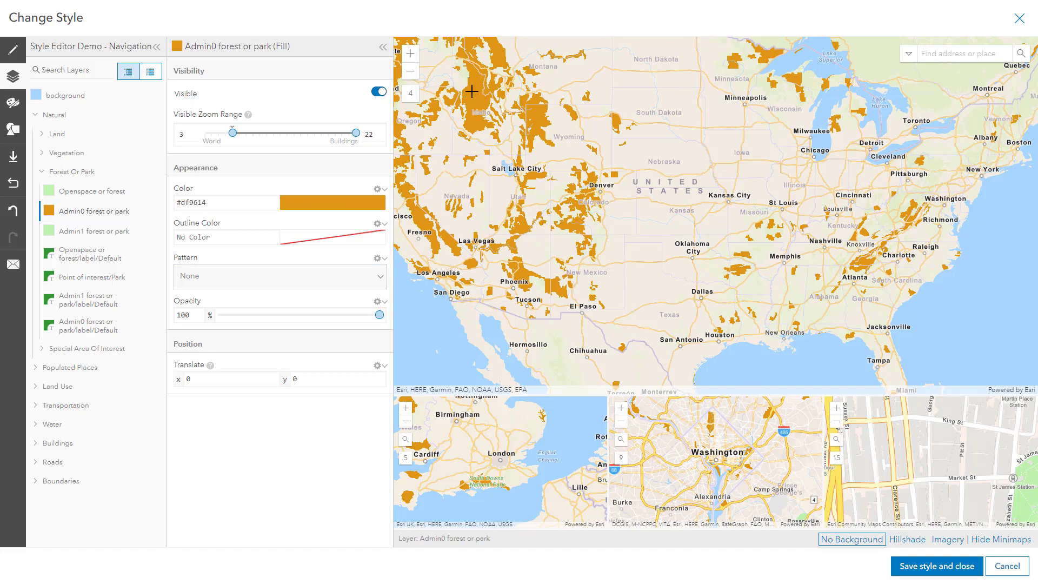
# Change the font of the Admin0 forest or park labels to Abril Fatface Regular
pyautogui.scroll(2, 469, 94)
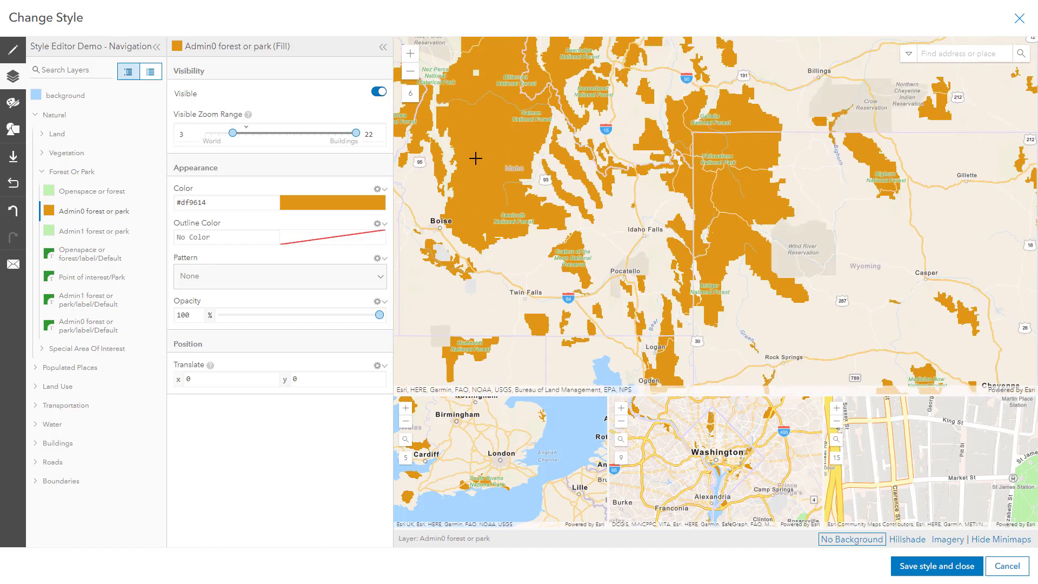
pyautogui.scroll(1, 481, 167)
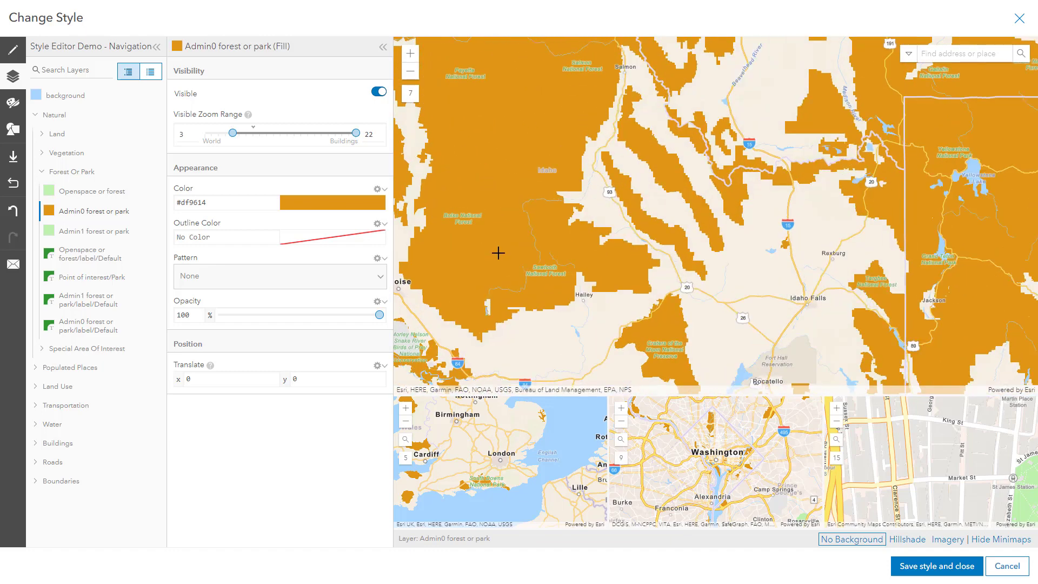
pyautogui.moveTo(500, 250); pyautogui.dragTo(630, 326)
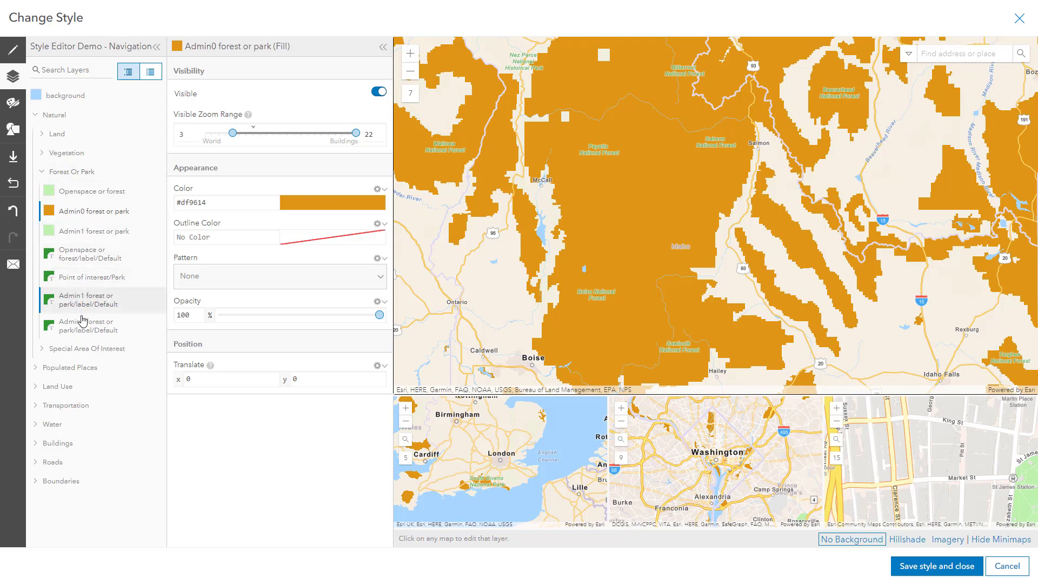
pyautogui.click(597, 147)
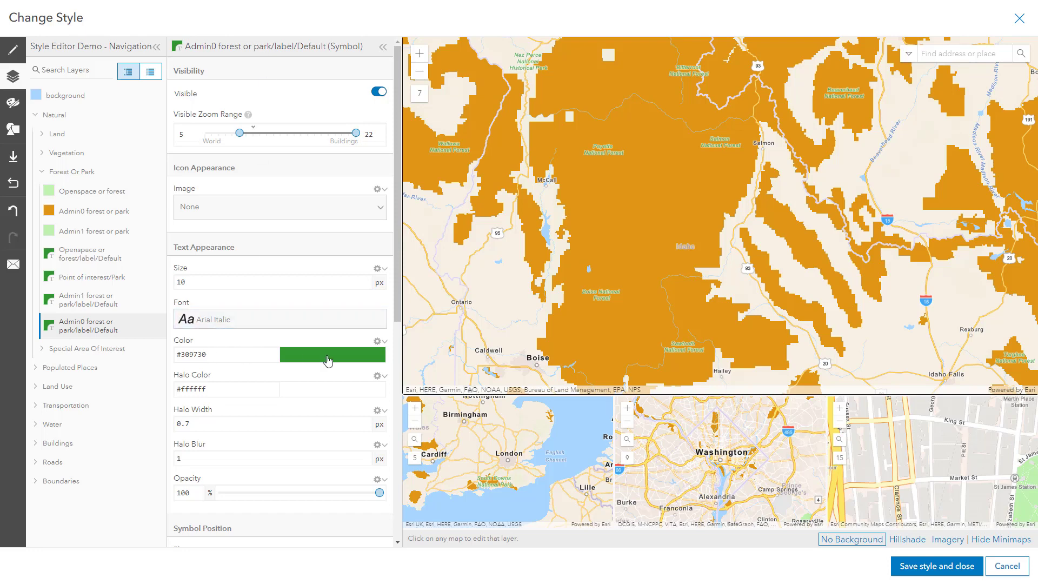
pyautogui.click(222, 324)
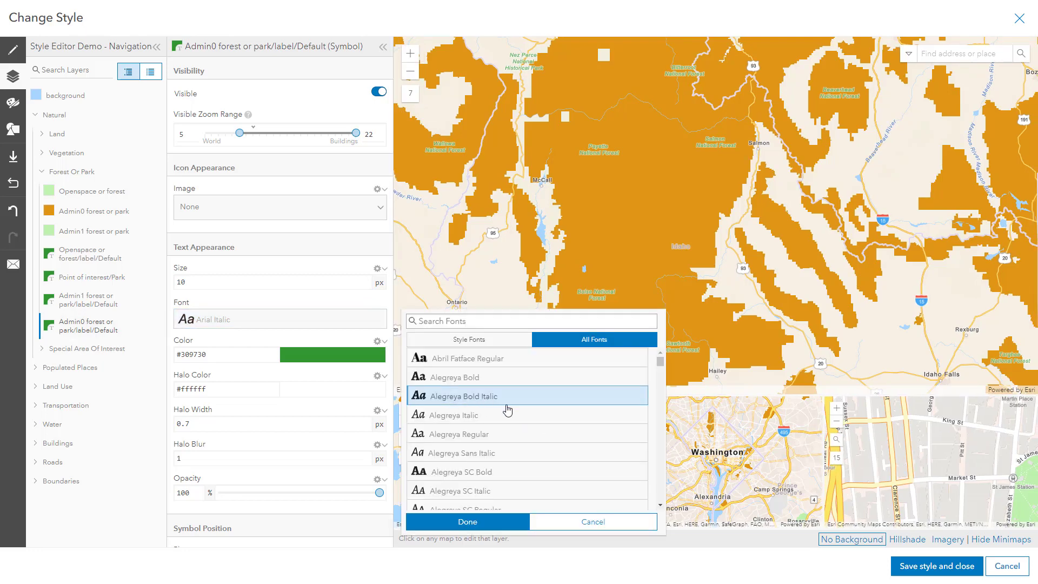
pyautogui.click(475, 361)
pyautogui.click(468, 521)
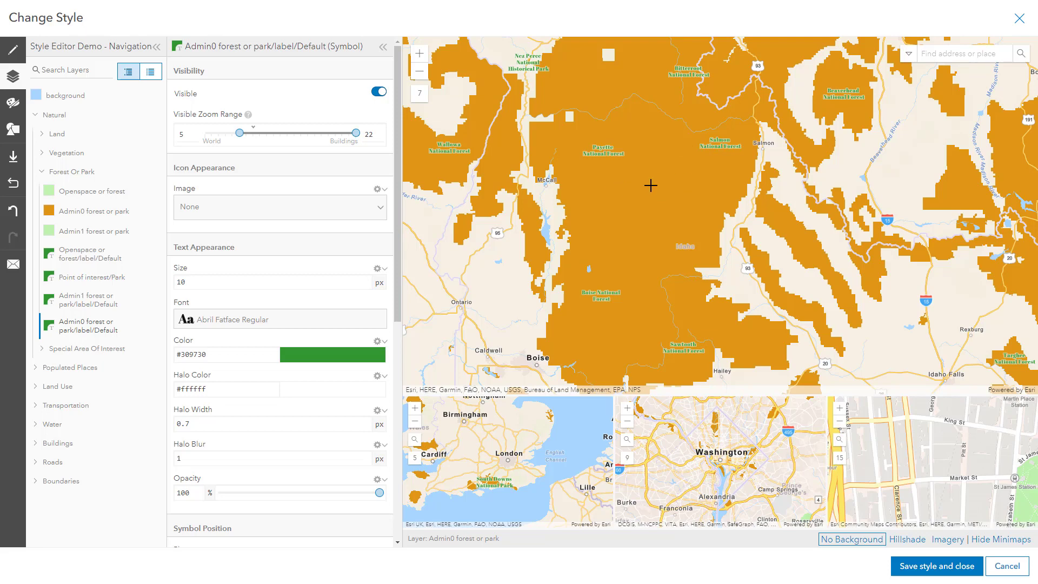
# Set the Admin0 forest or park label color to black #000000 and the text size to 15 px
pyautogui.click(341, 355)
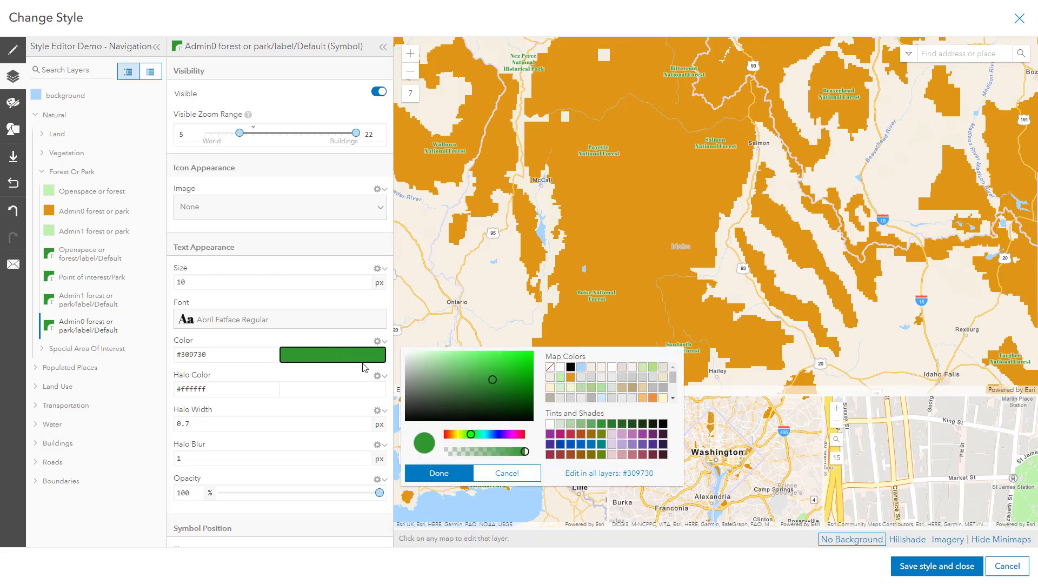
pyautogui.click(570, 366)
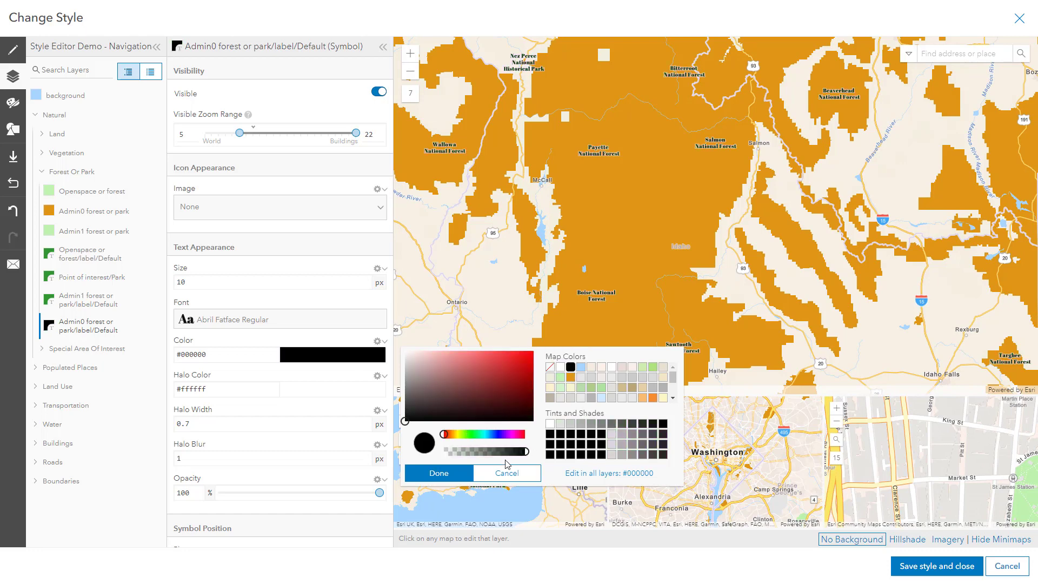
pyautogui.click(433, 473)
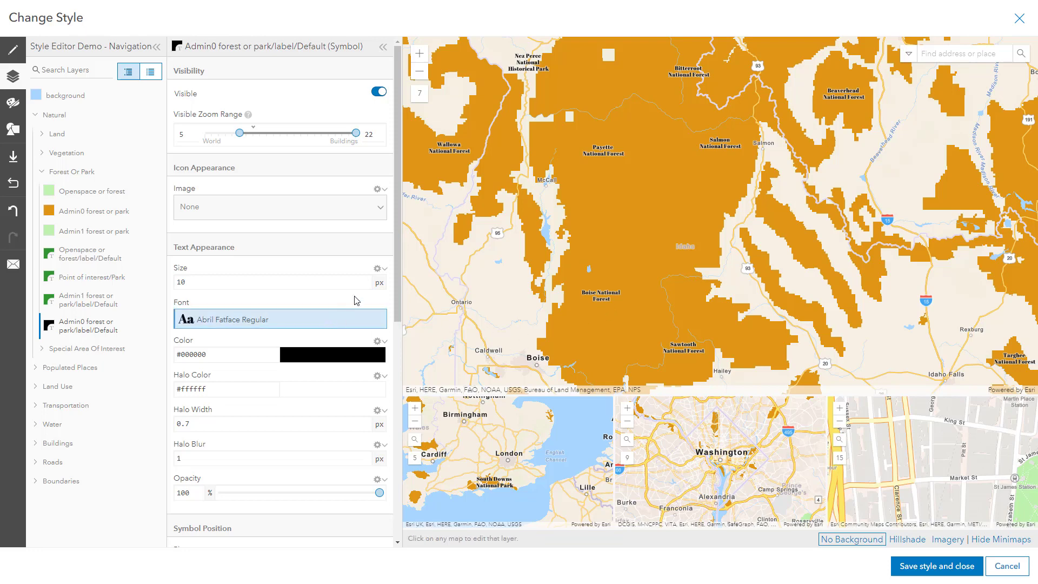
pyautogui.click(331, 278)
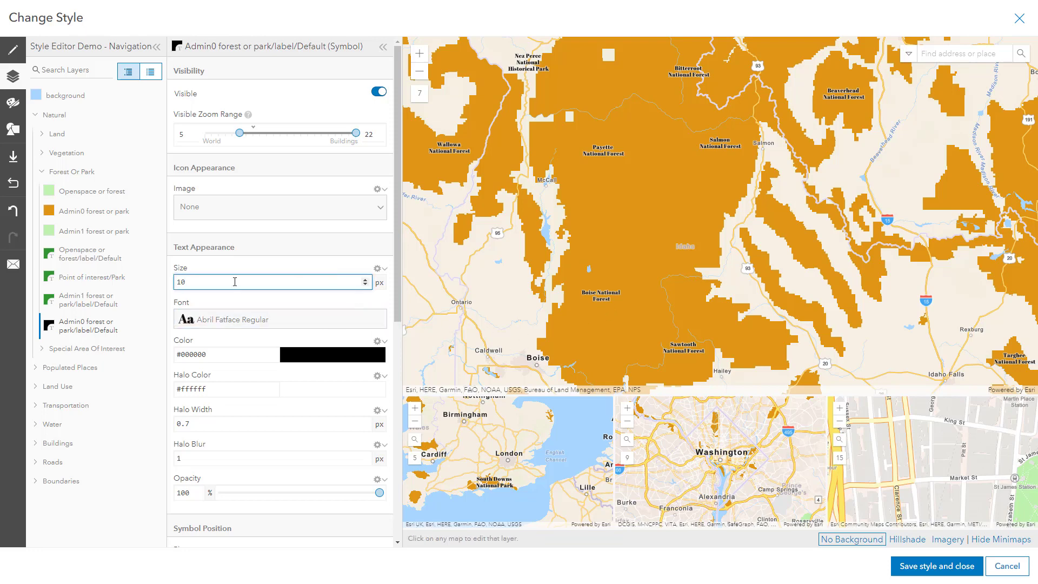
pyautogui.moveTo(186, 282); pyautogui.dragTo(171, 286)
pyautogui.click(275, 299)
pyautogui.scroll(-2, 621, 247)
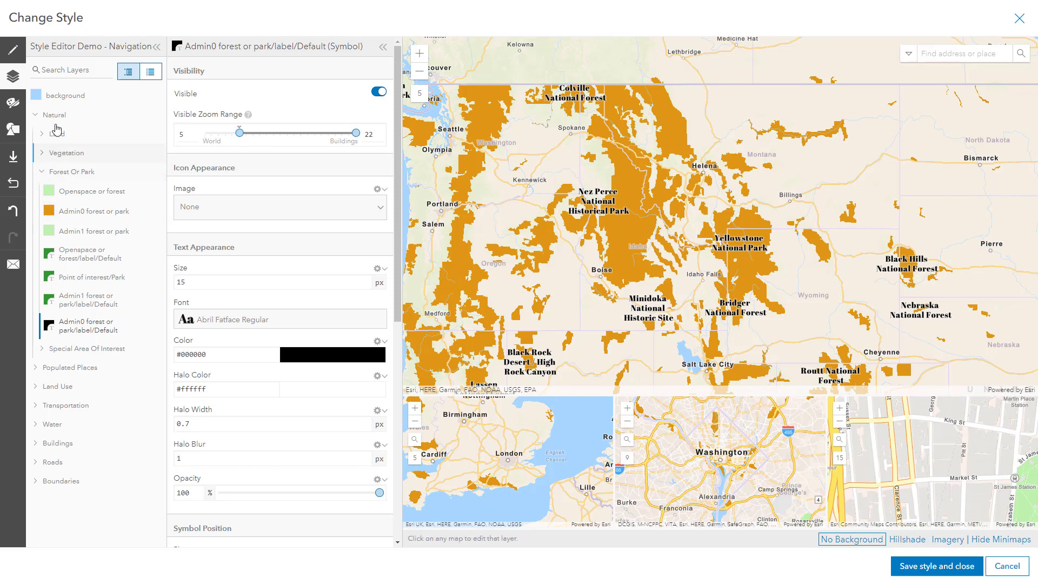
# Expand the Land Use layer group, look through its subgroups and collapse it again
pyautogui.click(34, 386)
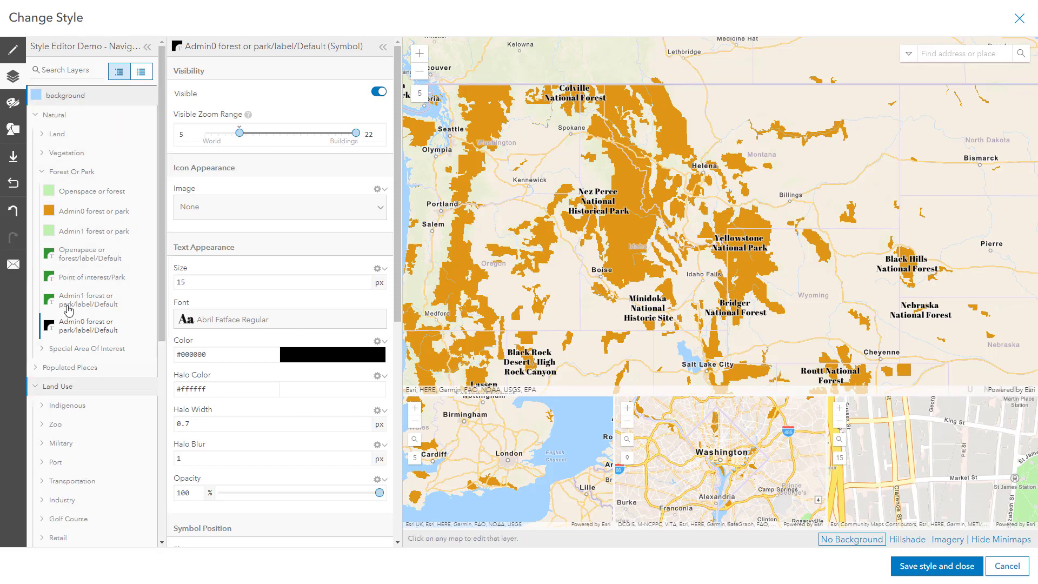
pyautogui.scroll(-5, 70, 313)
pyautogui.scroll(-2, 74, 313)
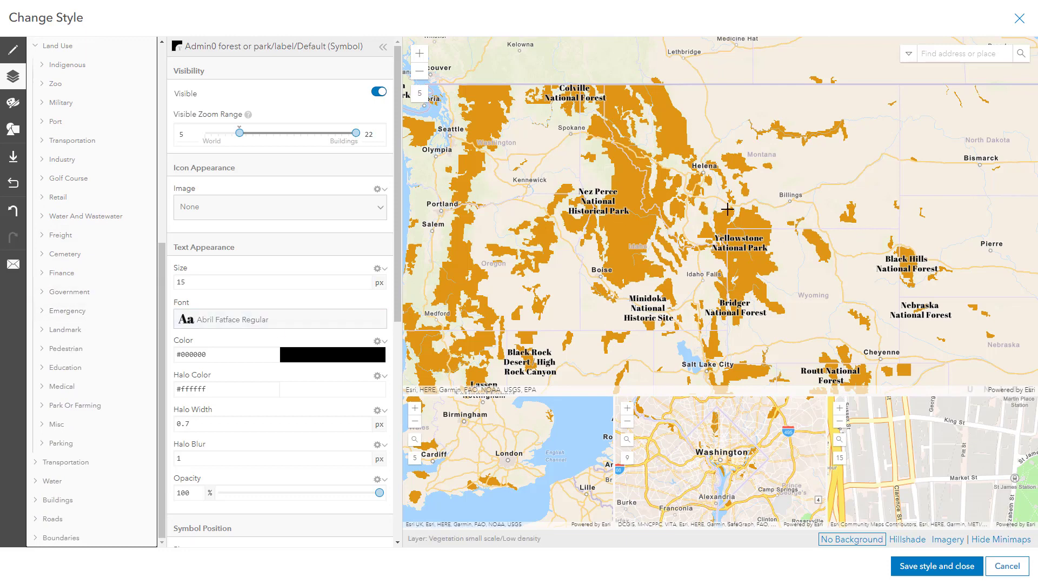
pyautogui.click(35, 46)
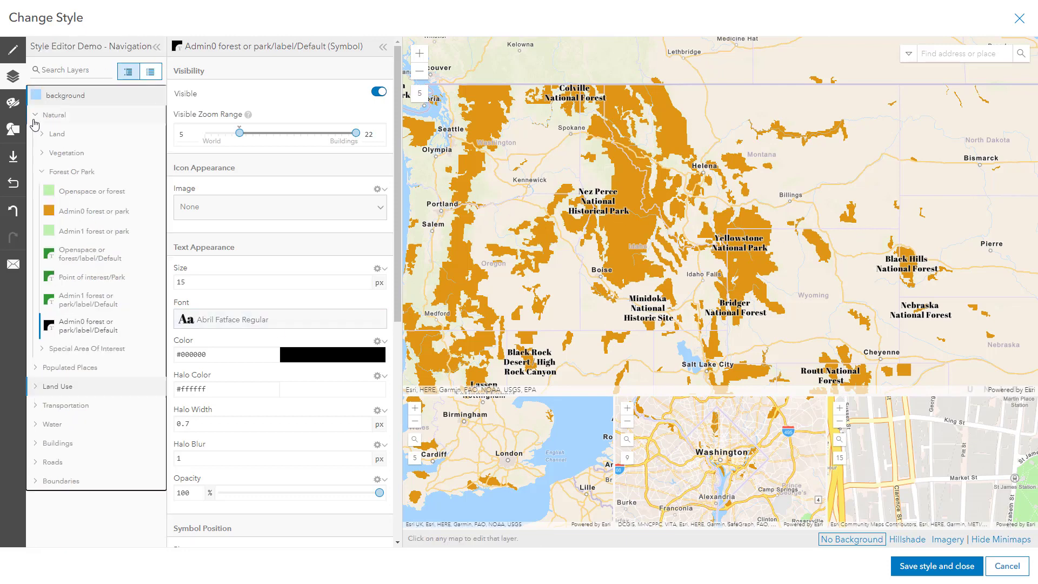
# Revert all layer edits to the original style and open the Edit By Color view
pyautogui.click(15, 185)
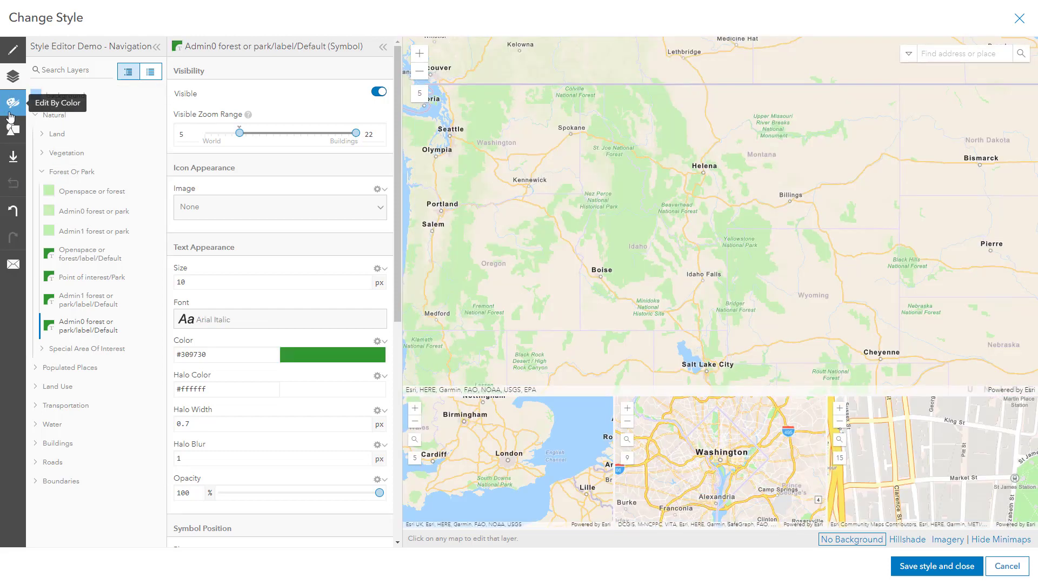
pyautogui.click(11, 107)
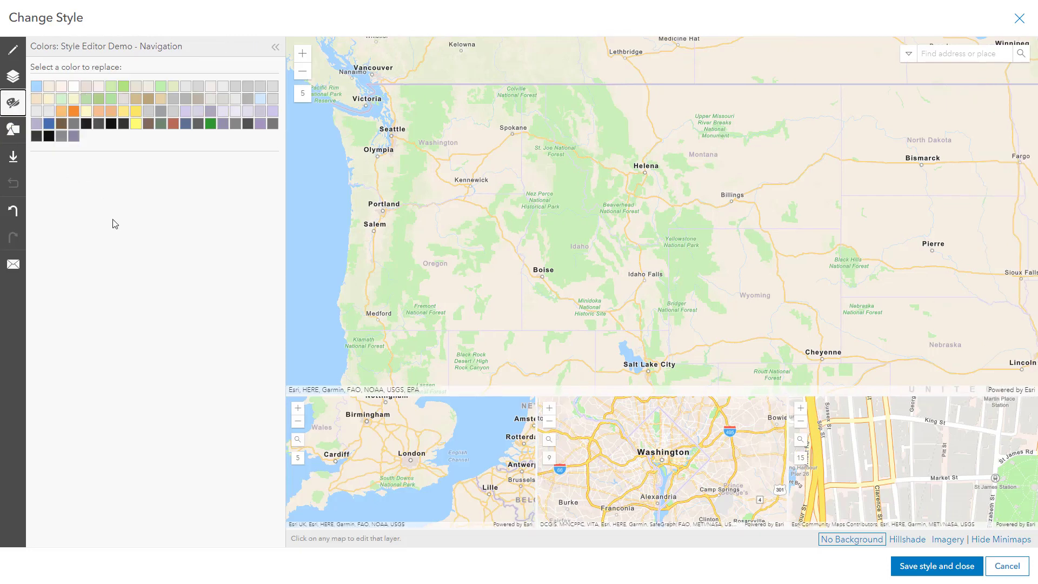
# Replace all instances of the land color #f2eee1 with red #e61616 in every listed layer
pyautogui.click(50, 94)
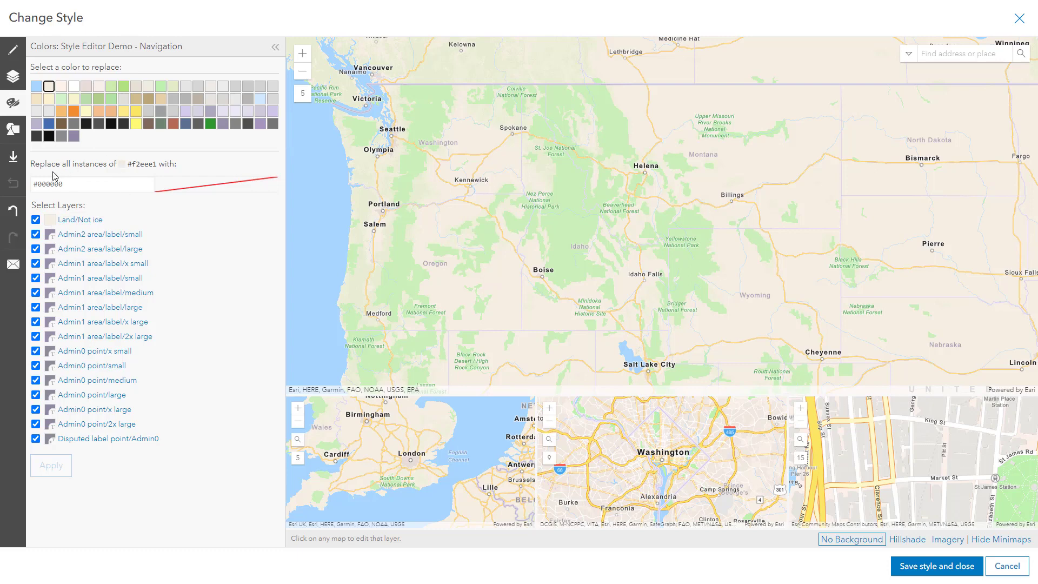
pyautogui.click(209, 188)
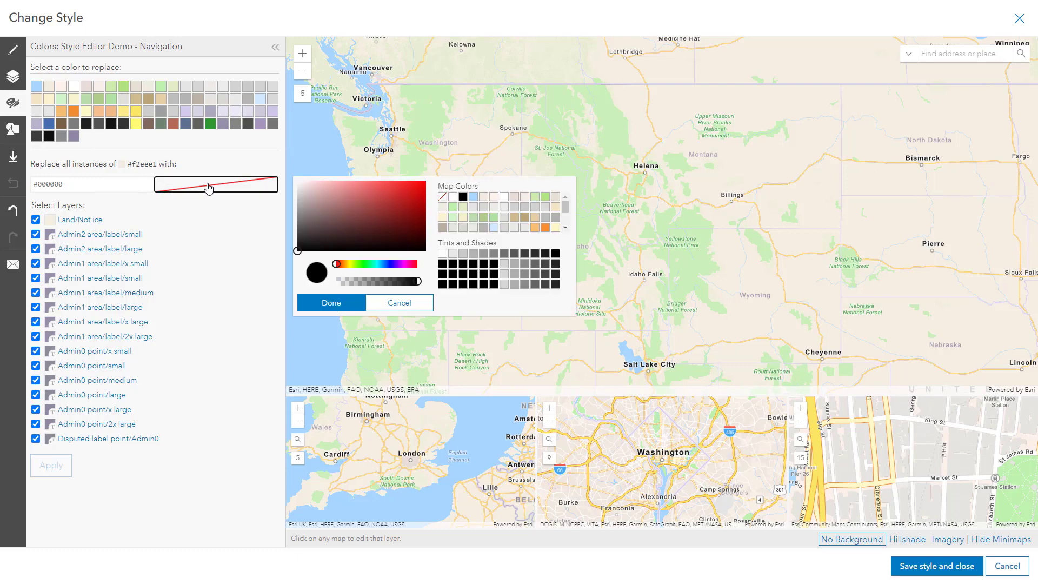
pyautogui.click(413, 188)
pyautogui.click(334, 303)
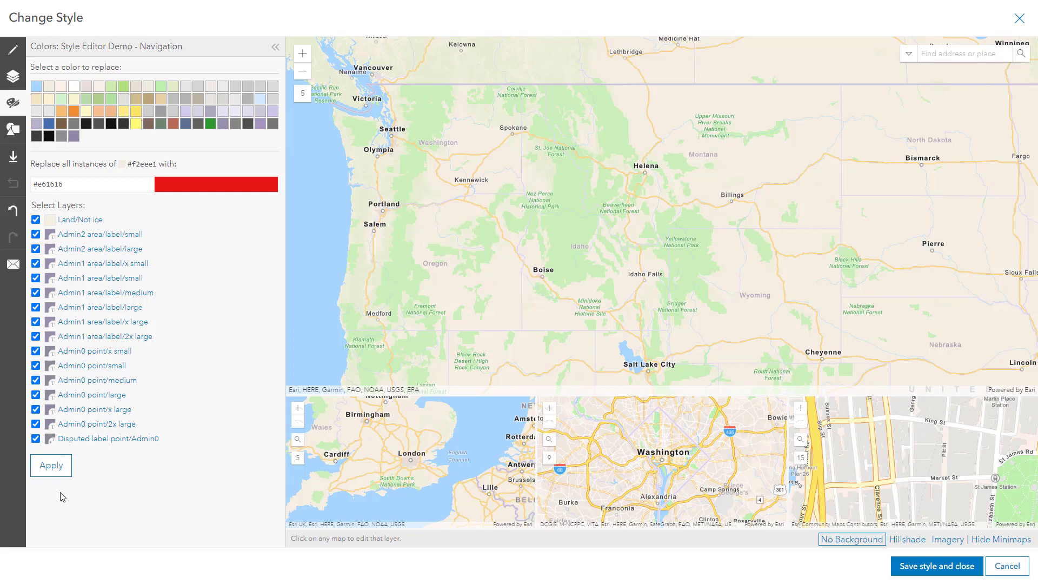
pyautogui.click(51, 468)
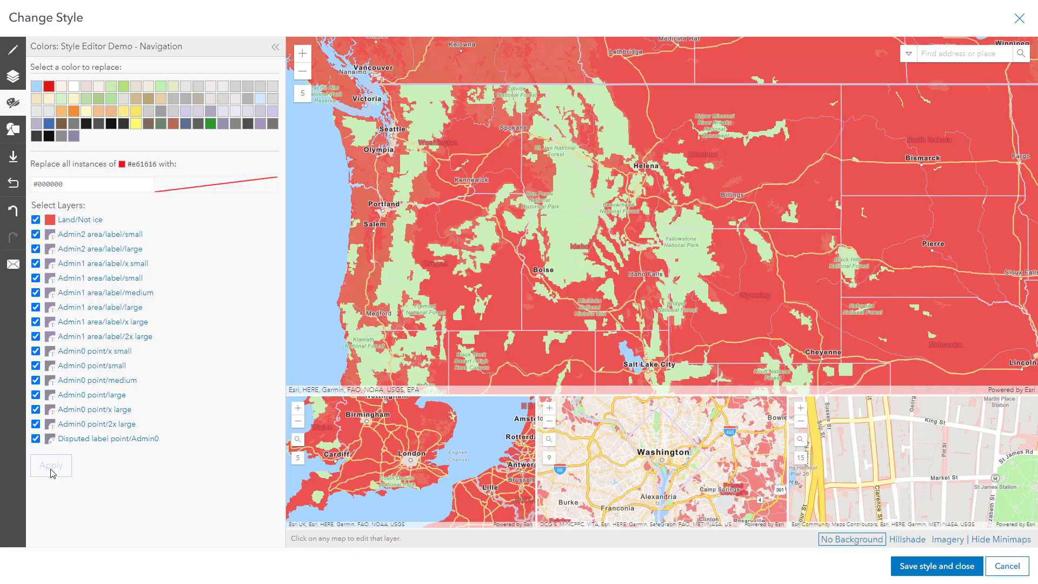
# Select the Admin0 forest or park fill layer and set the minimum of its visible zoom range to 8
pyautogui.click(673, 217)
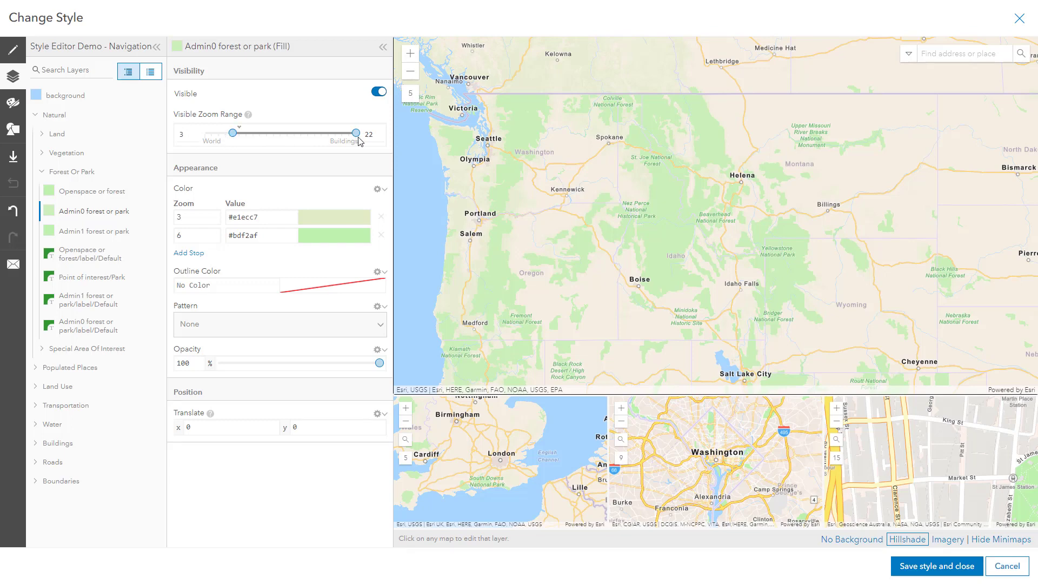
pyautogui.click(232, 133)
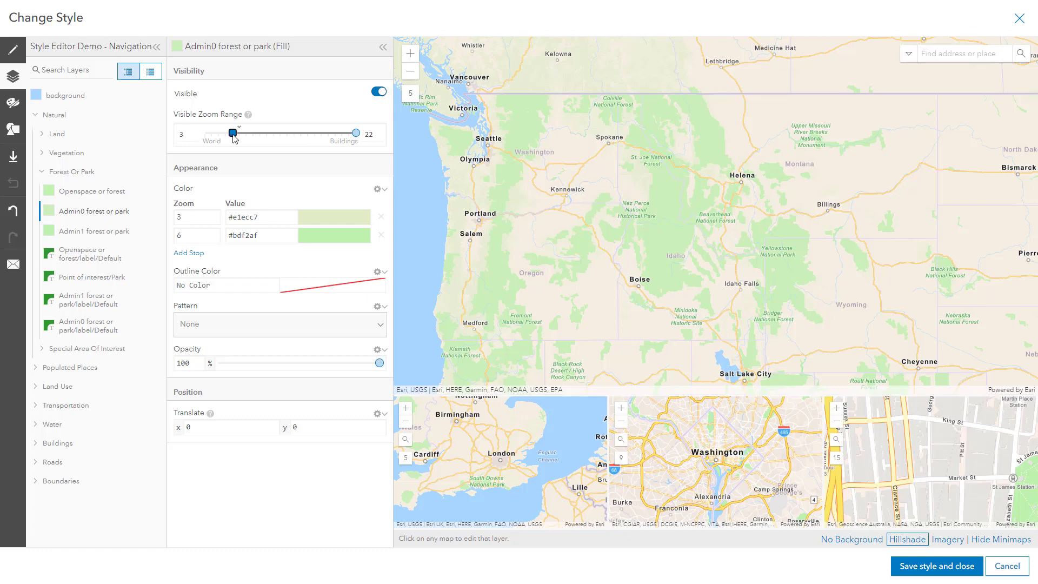
pyautogui.moveTo(234, 135); pyautogui.dragTo(253, 139)
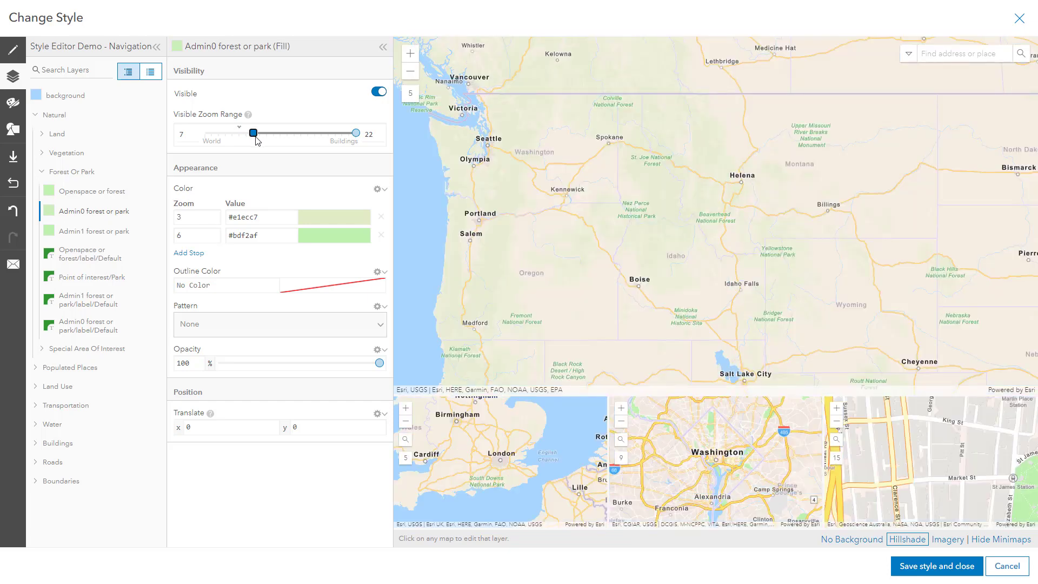
pyautogui.moveTo(256, 138); pyautogui.dragTo(263, 138)
# Examine how the Admin0 forest or park fill displays on the main map between zoom levels 5 and 8
pyautogui.scroll(1, 645, 211)
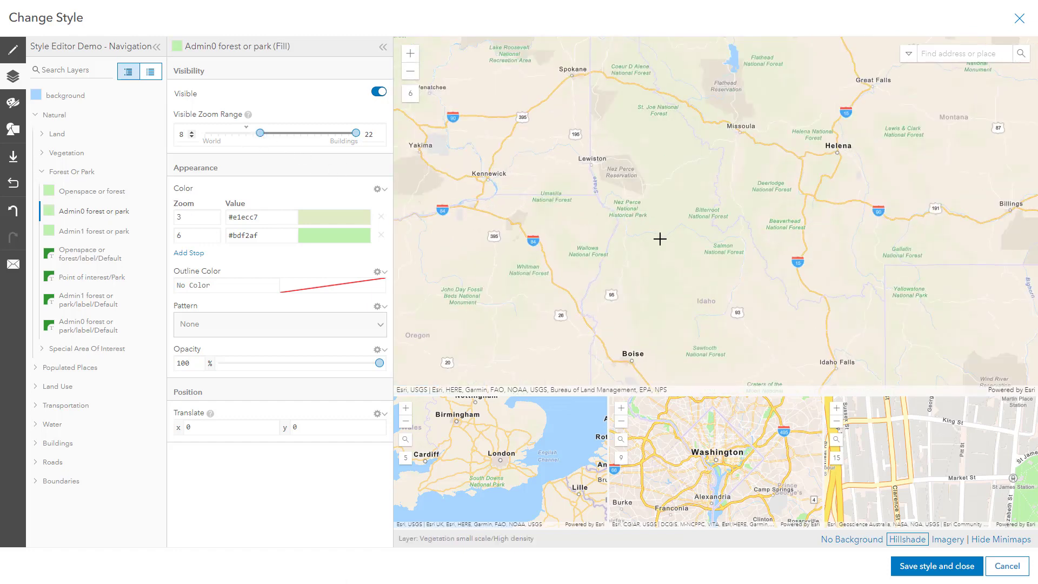
pyautogui.scroll(1, 605, 221)
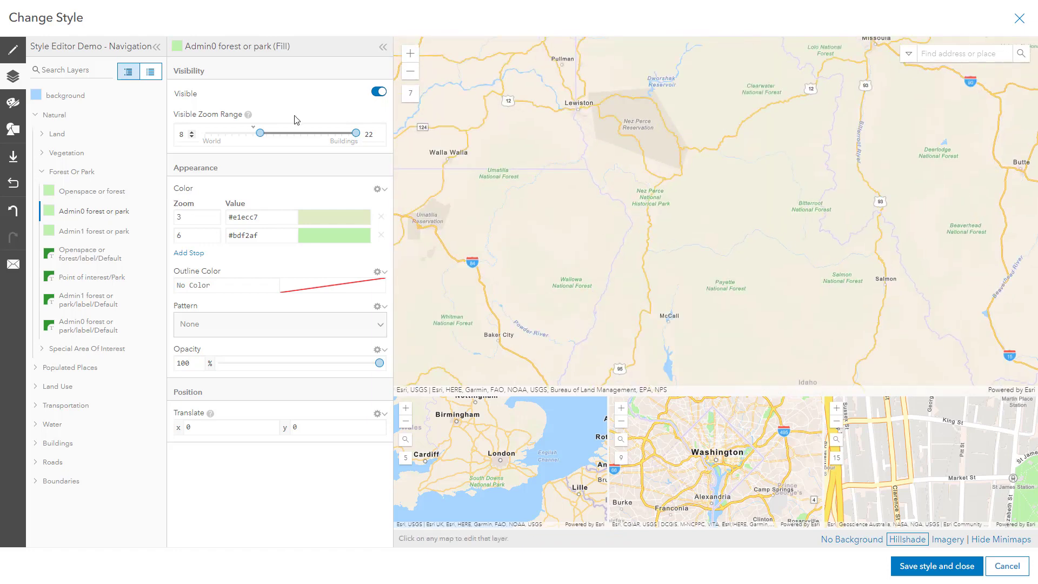
pyautogui.scroll(-2, 540, 207)
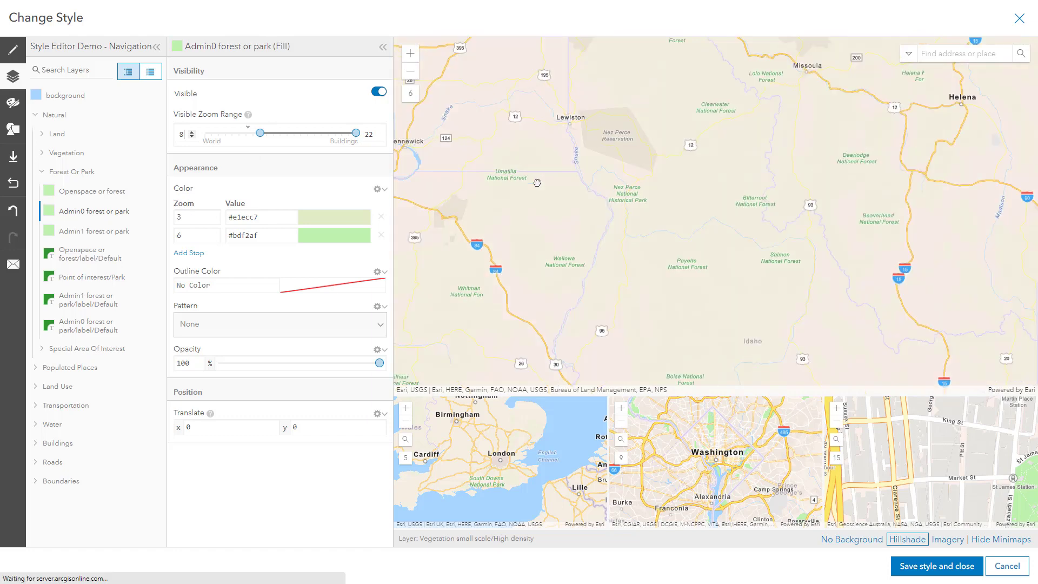
pyautogui.moveTo(539, 208); pyautogui.dragTo(598, 234)
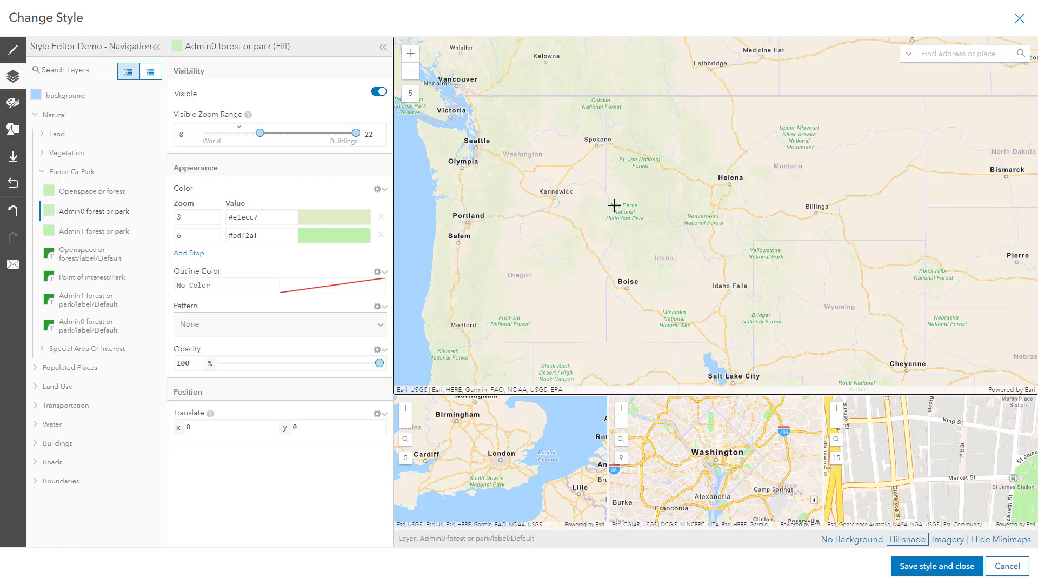
pyautogui.scroll(1, 614, 204)
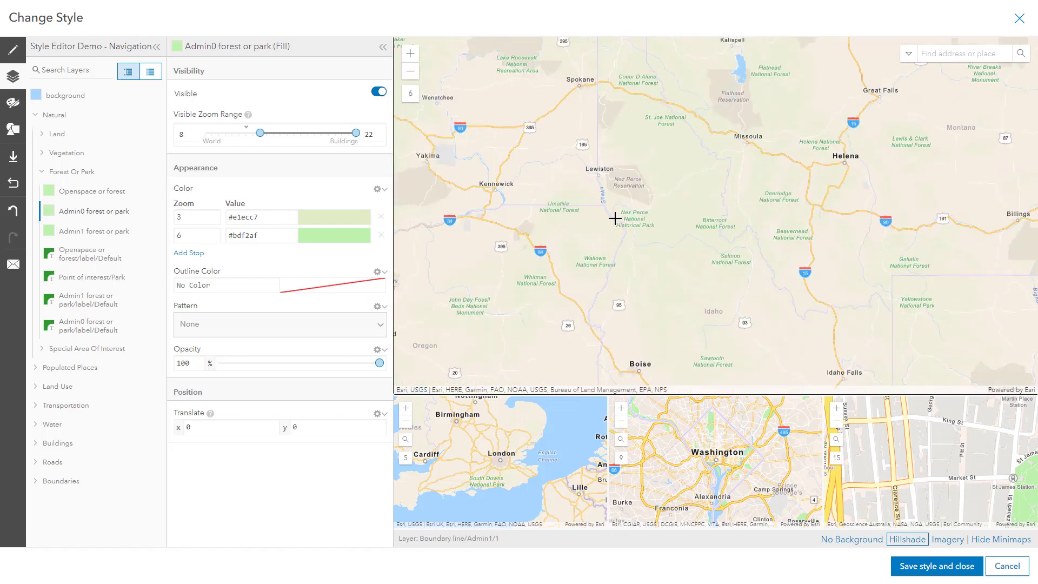
pyautogui.scroll(2, 615, 219)
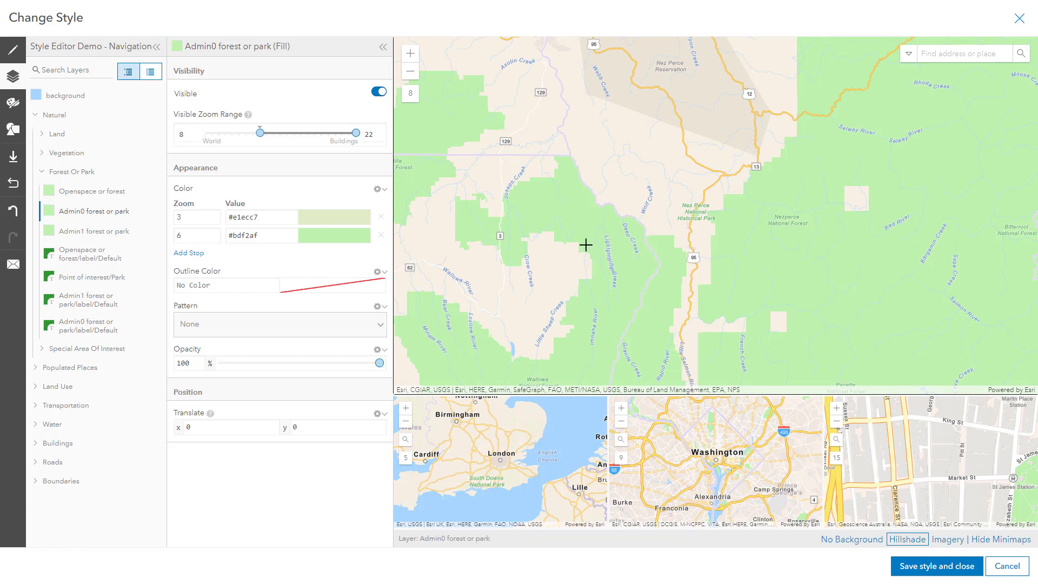
pyautogui.scroll(-1, 585, 244)
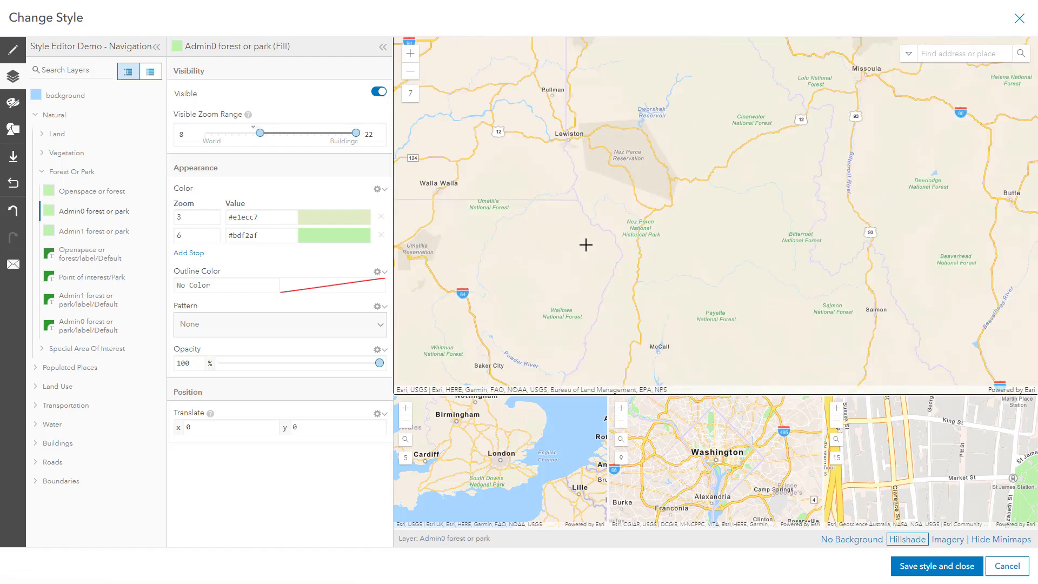
pyautogui.scroll(-1, 585, 245)
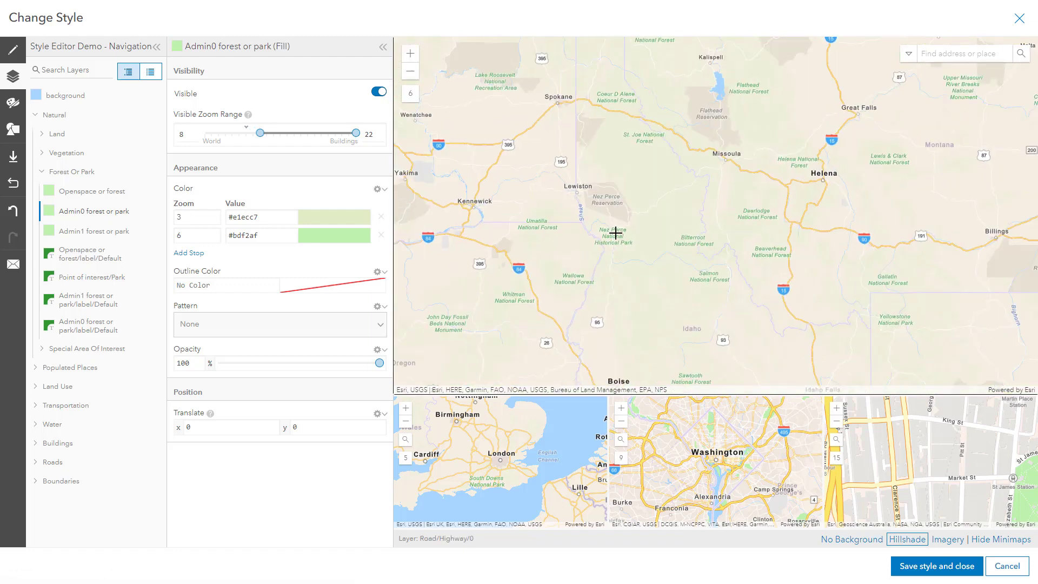
# Set the minimum visible zoom of the Admin0 forest or park labels to 8, check the map, and undo the change
pyautogui.click(615, 233)
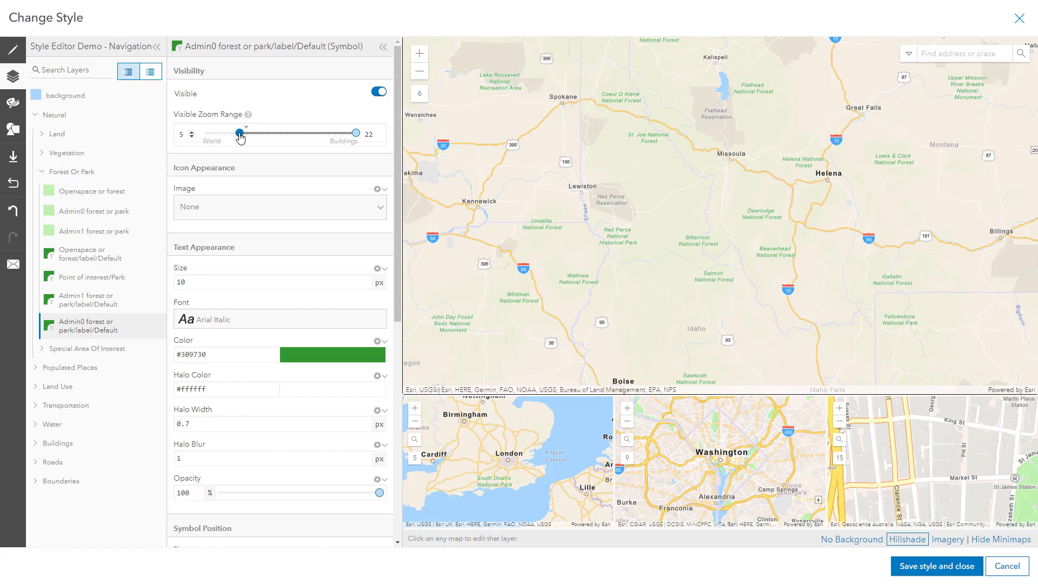
pyautogui.moveTo(241, 138); pyautogui.dragTo(260, 140)
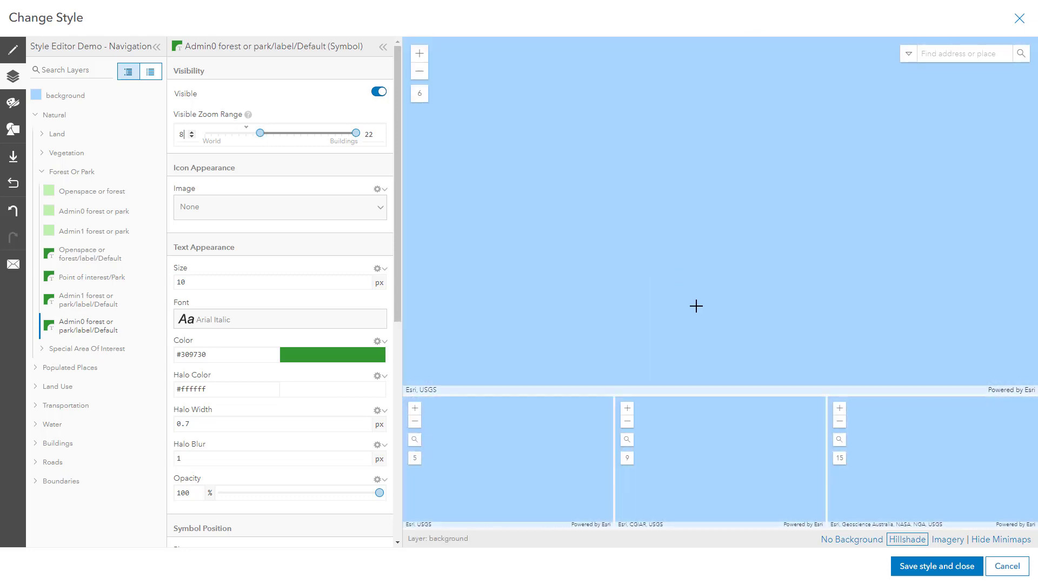
pyautogui.scroll(1, 637, 229)
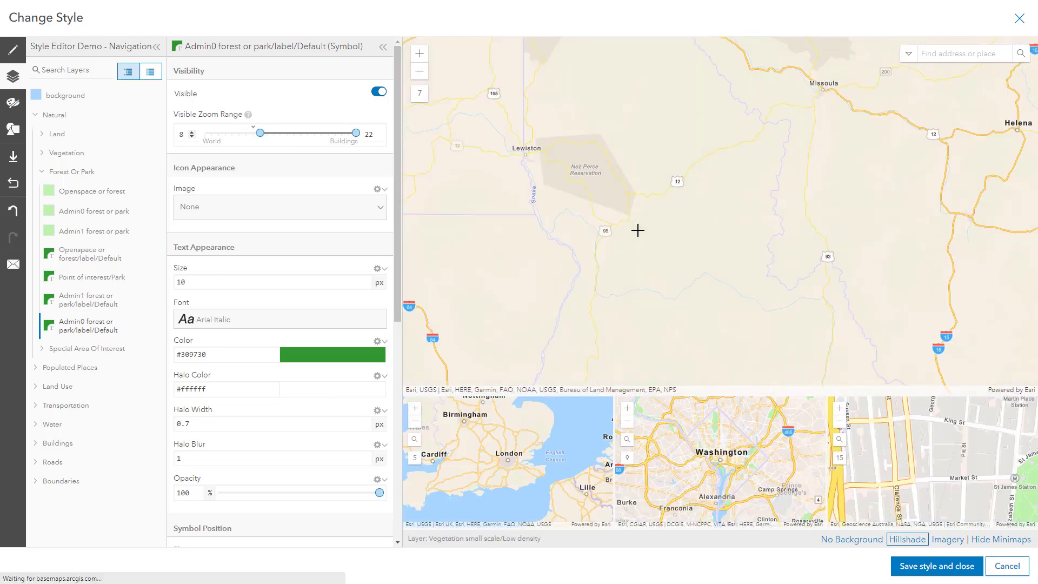
pyautogui.scroll(1, 630, 227)
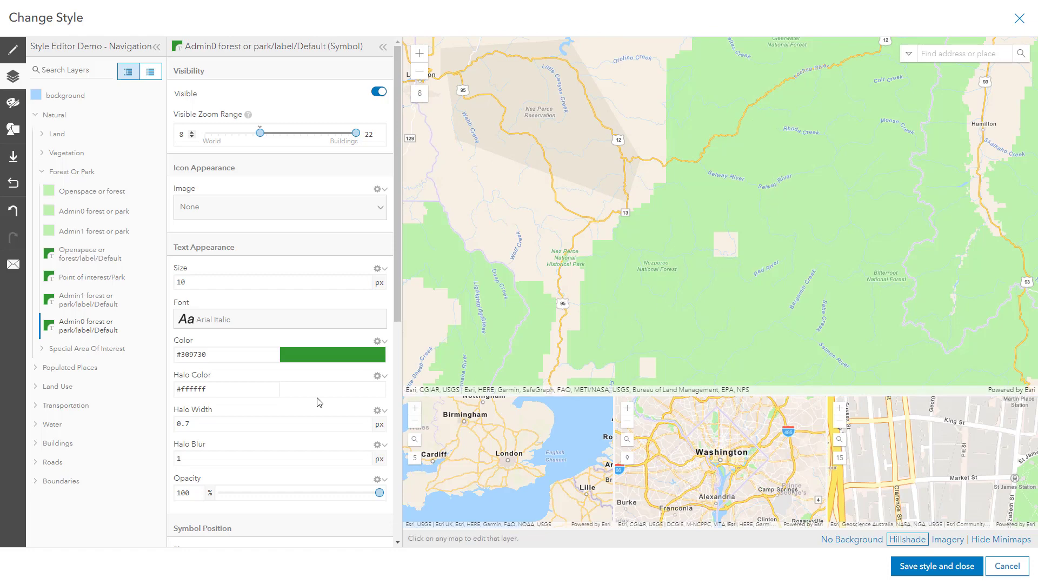
pyautogui.click(17, 187)
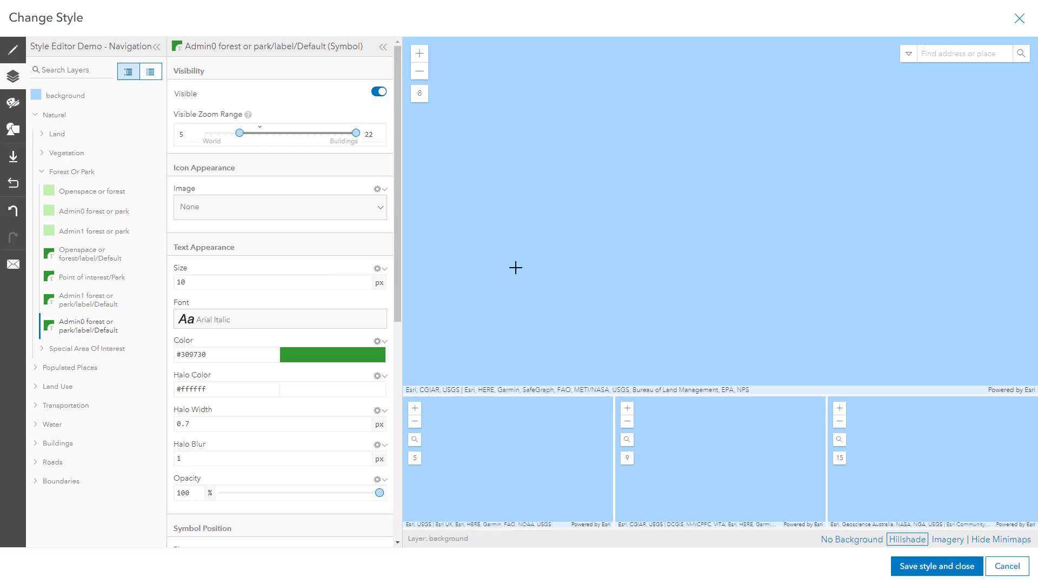
# Search the map for long beach, ca and view the downtown rail stations at zoom level 15
pyautogui.click(937, 54)
pyautogui.write('long')
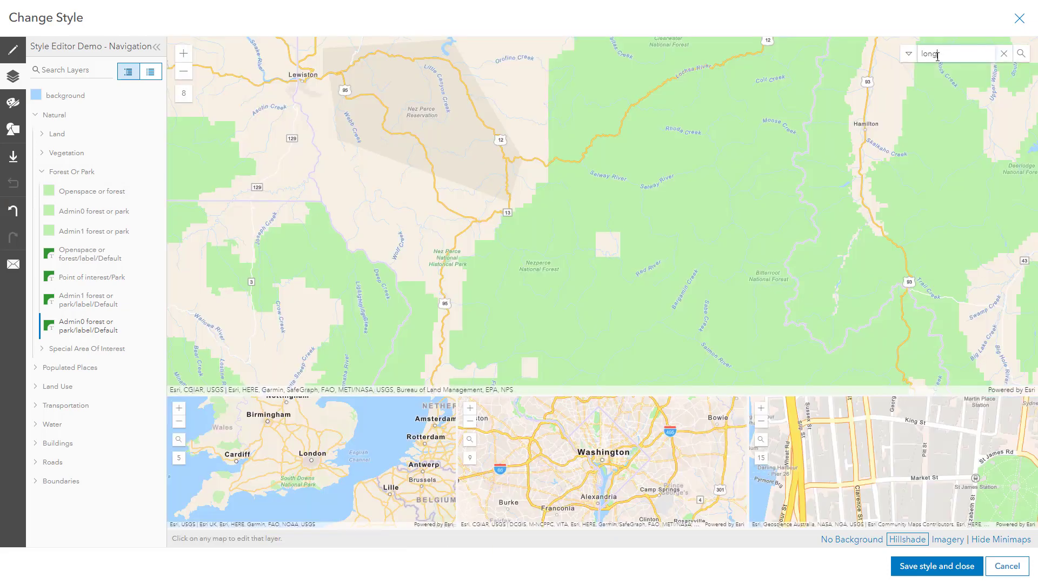
pyautogui.write('beach, ca')
pyautogui.click(937, 54)
pyautogui.press('Return')
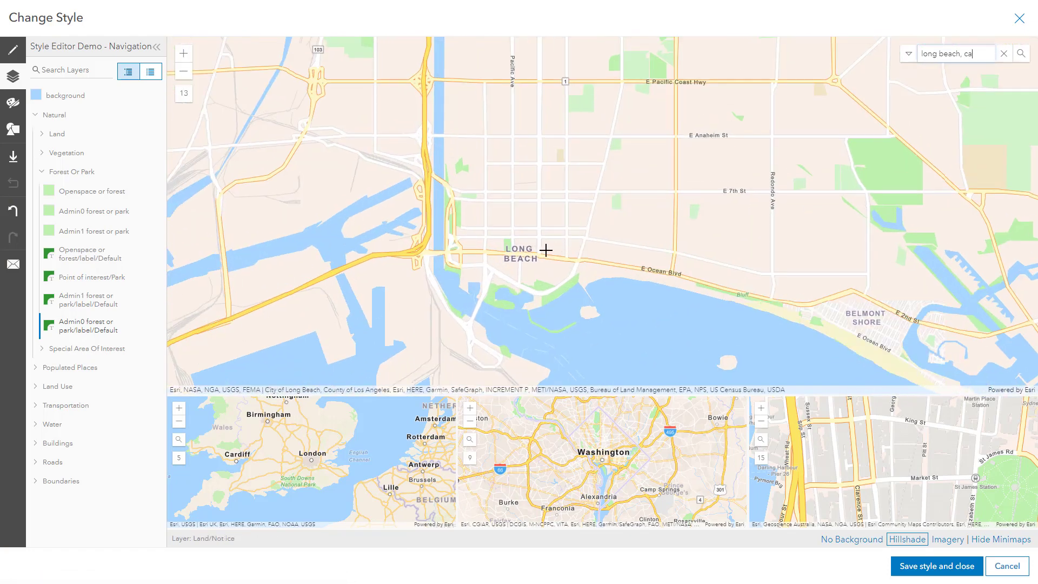
pyautogui.scroll(1, 556, 225)
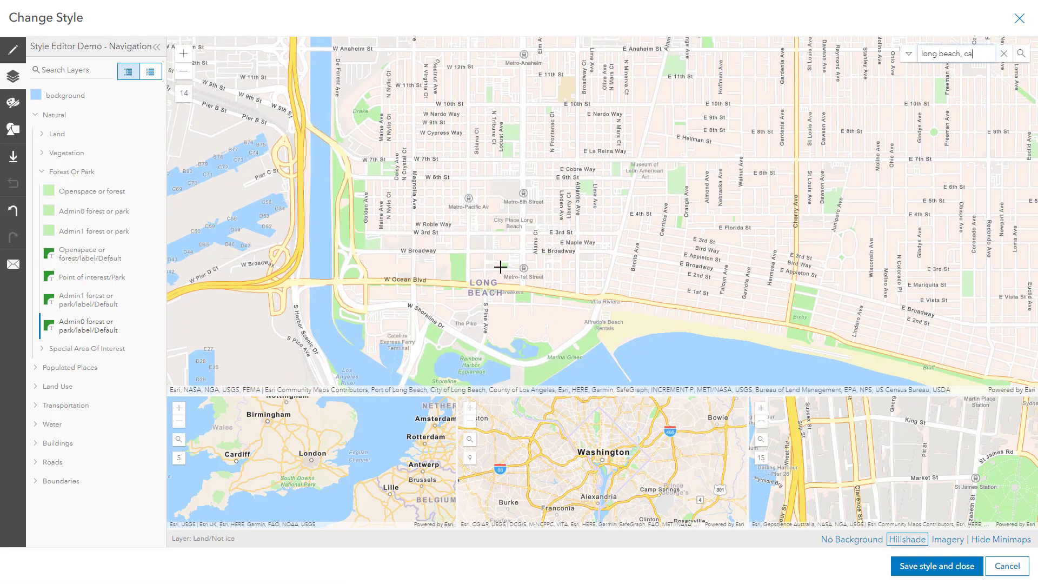
pyautogui.scroll(1, 536, 230)
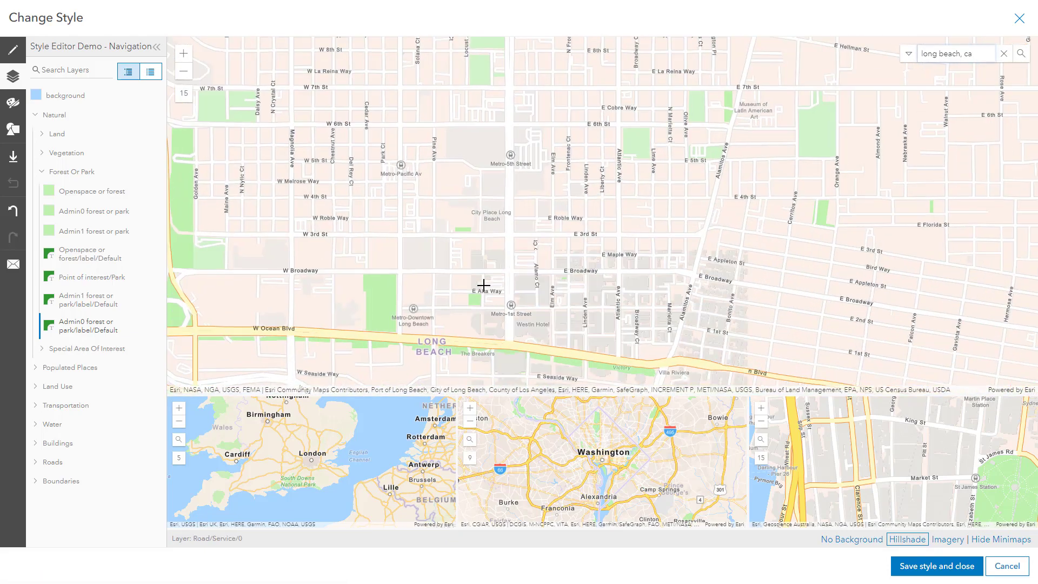
pyautogui.moveTo(457, 266); pyautogui.dragTo(540, 267)
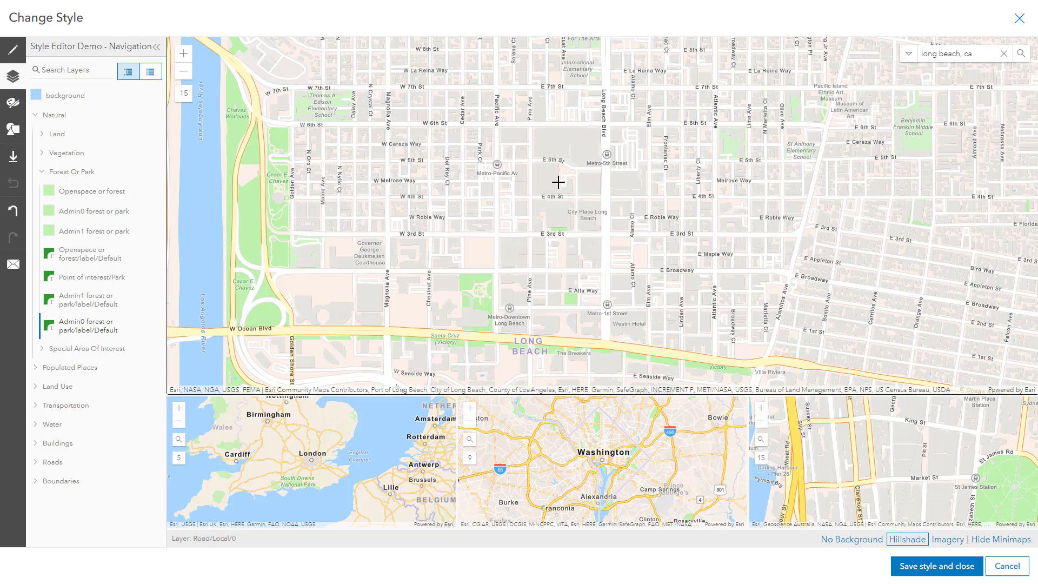
# Replace the Point of interest/Rail station icon with the NewStation PNG image
pyautogui.click(13, 129)
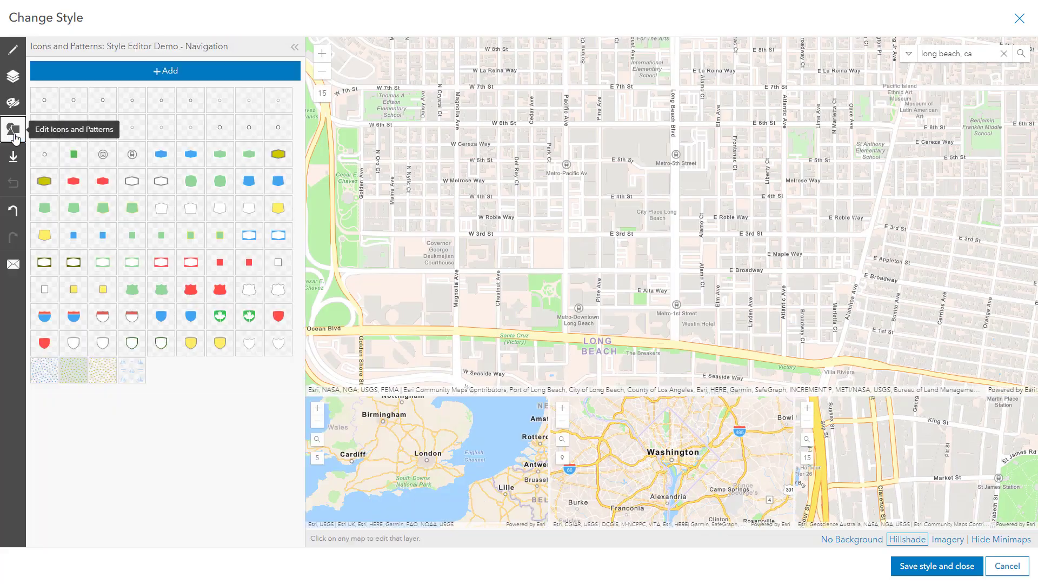
pyautogui.click(132, 156)
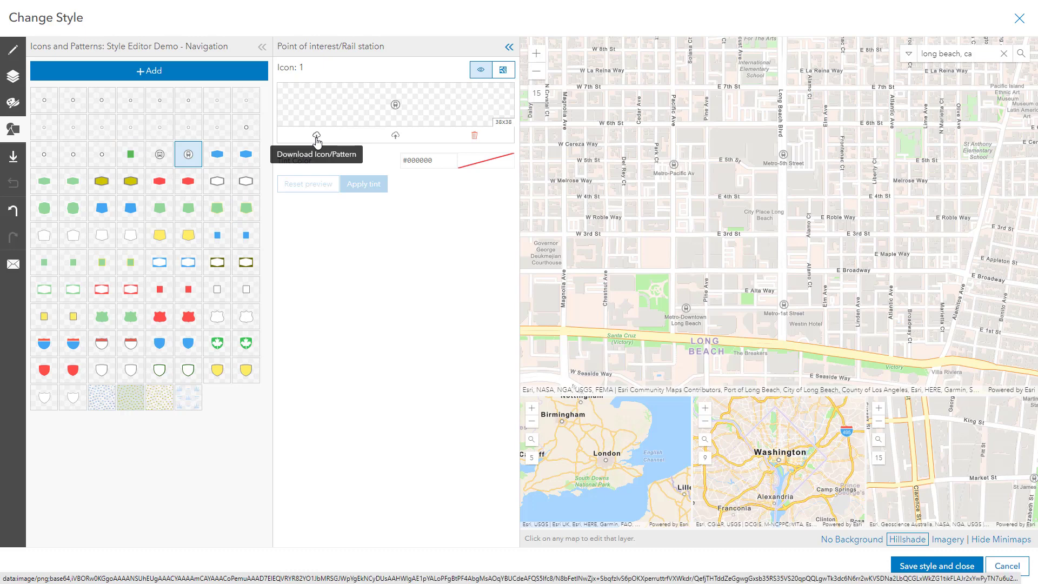
pyautogui.click(395, 136)
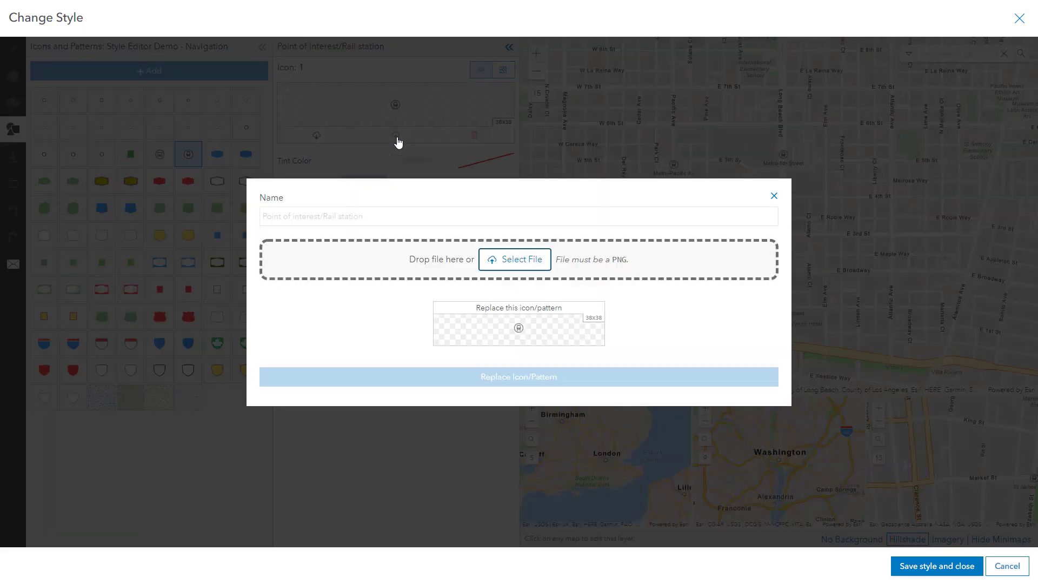
pyautogui.click(502, 259)
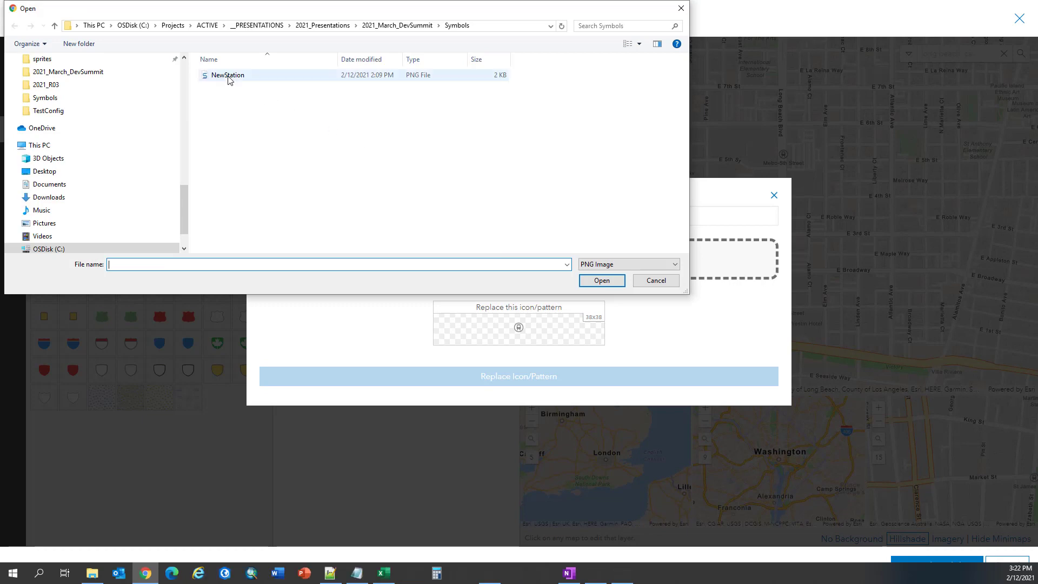
pyautogui.click(229, 79)
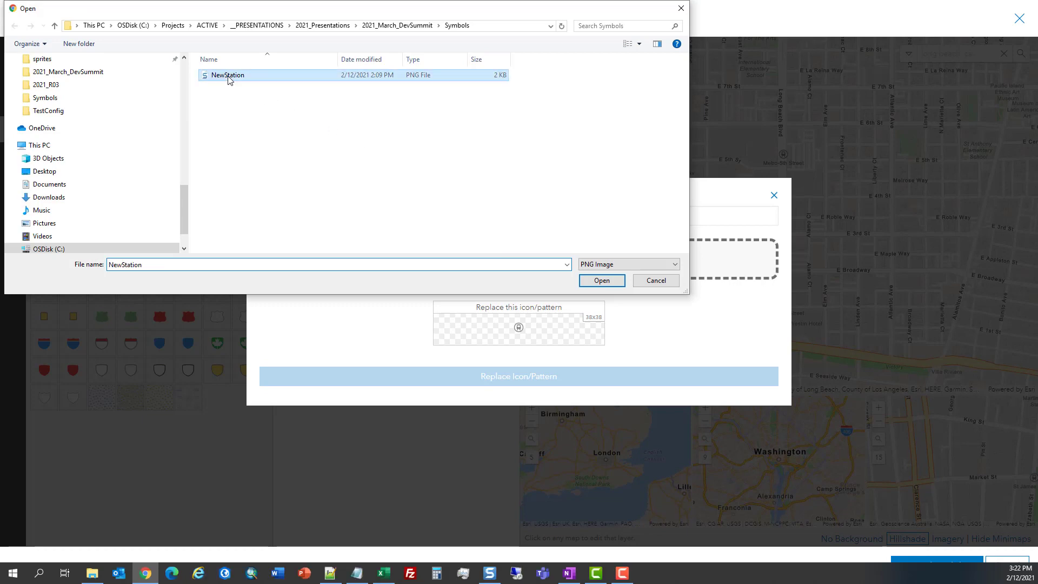
pyautogui.click(604, 280)
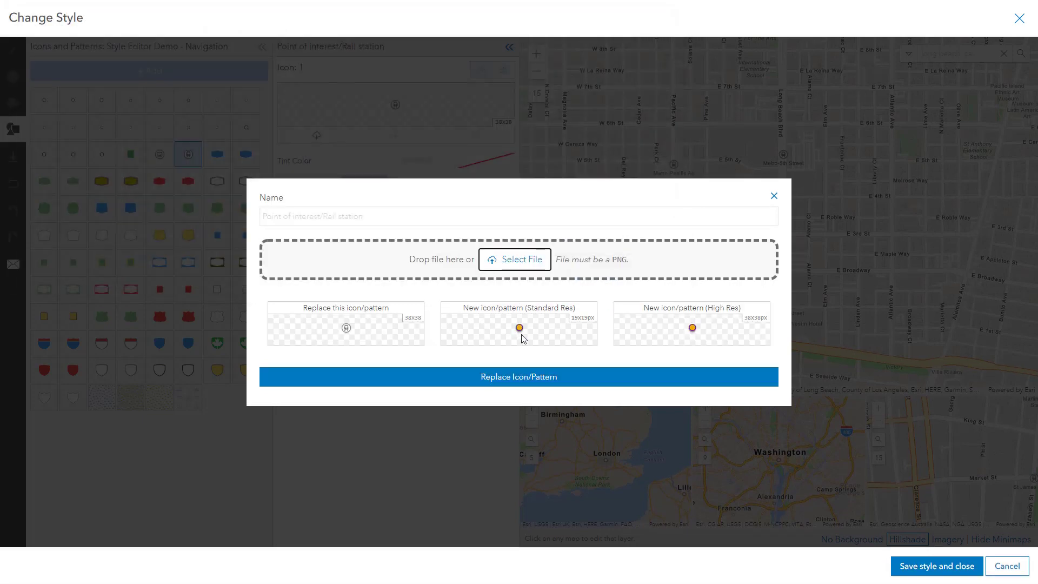
pyautogui.click(527, 379)
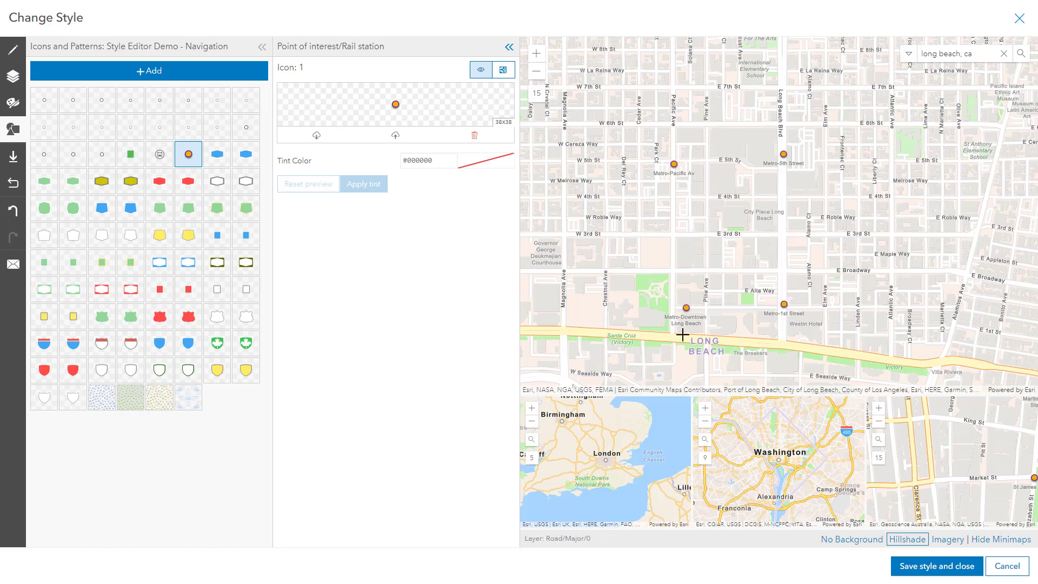
# Open the Point of interest/Rail station layer from the map and review its icon, text and position settings
pyautogui.click(673, 164)
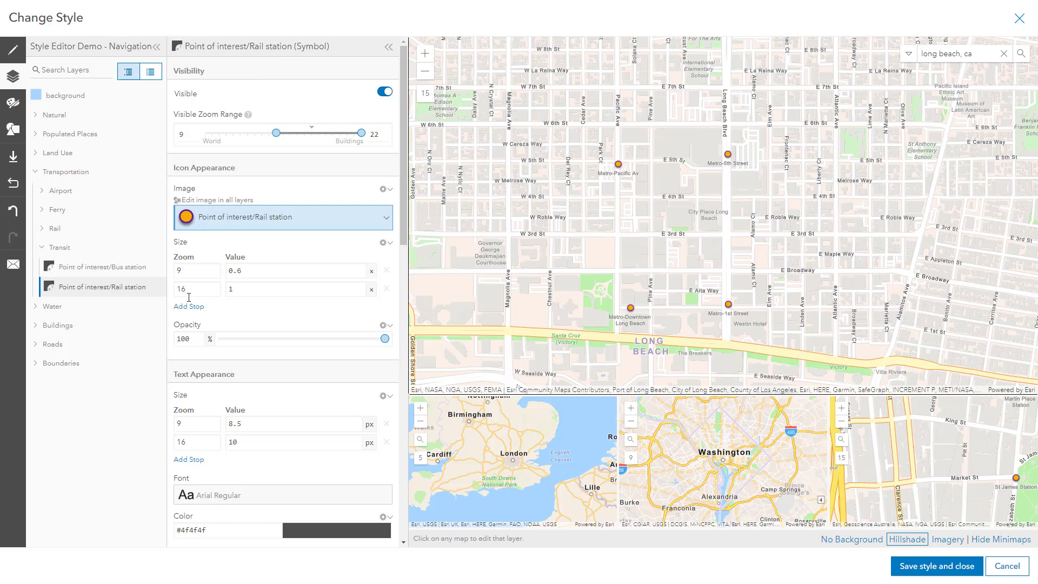
pyautogui.scroll(-3, 234, 332)
pyautogui.scroll(-6, 234, 331)
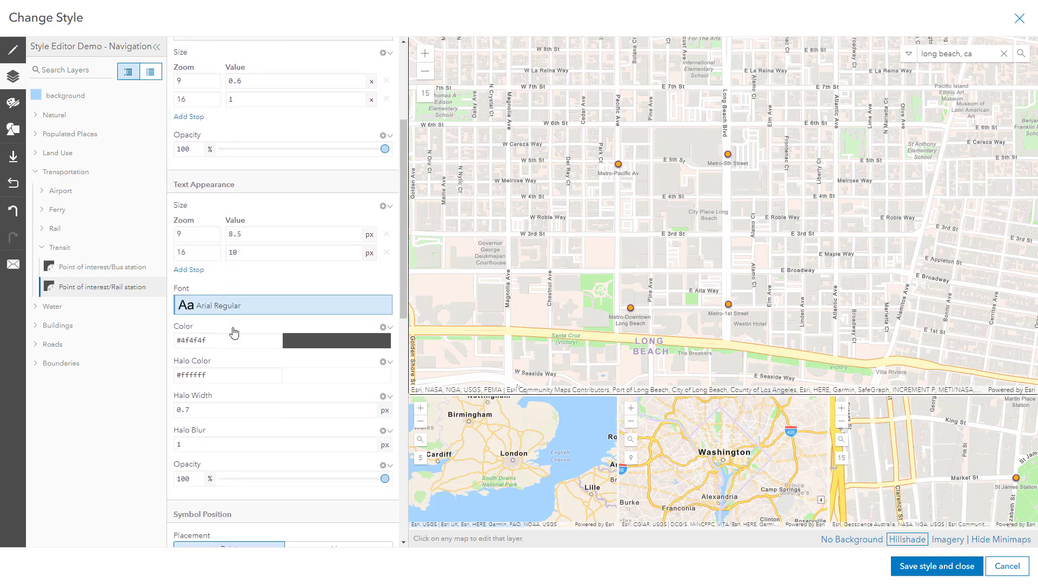
pyautogui.scroll(-2, 246, 361)
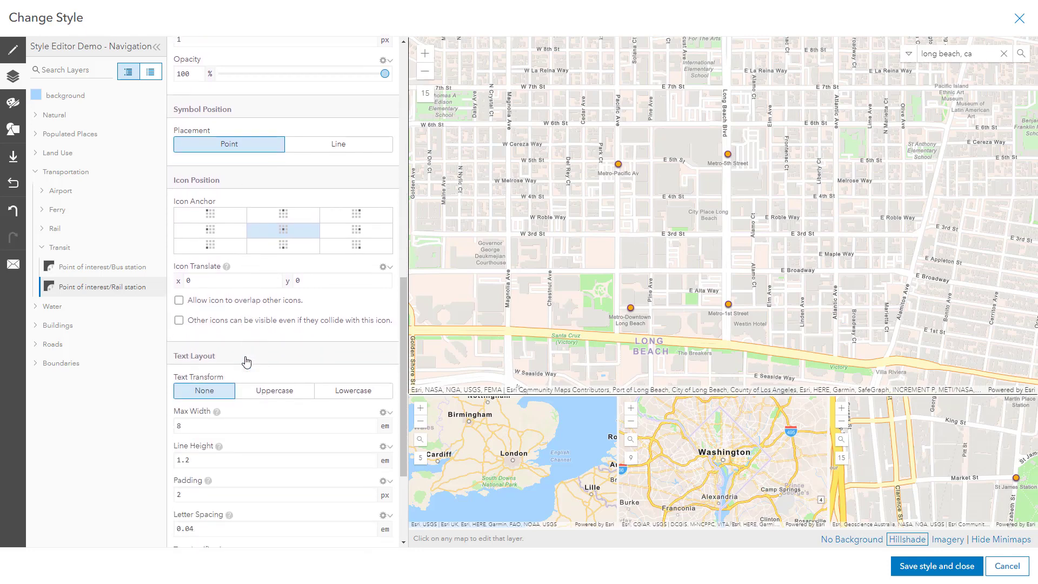
# Set the Point of interest/Rail station label text to uppercase and its text color to #000000
pyautogui.click(273, 339)
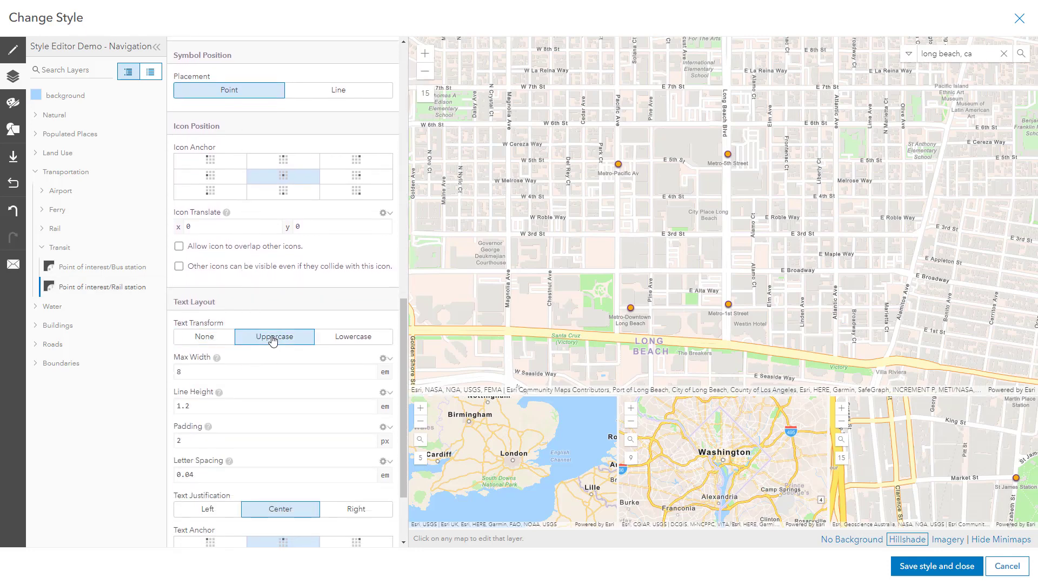
pyautogui.scroll(-2, 272, 339)
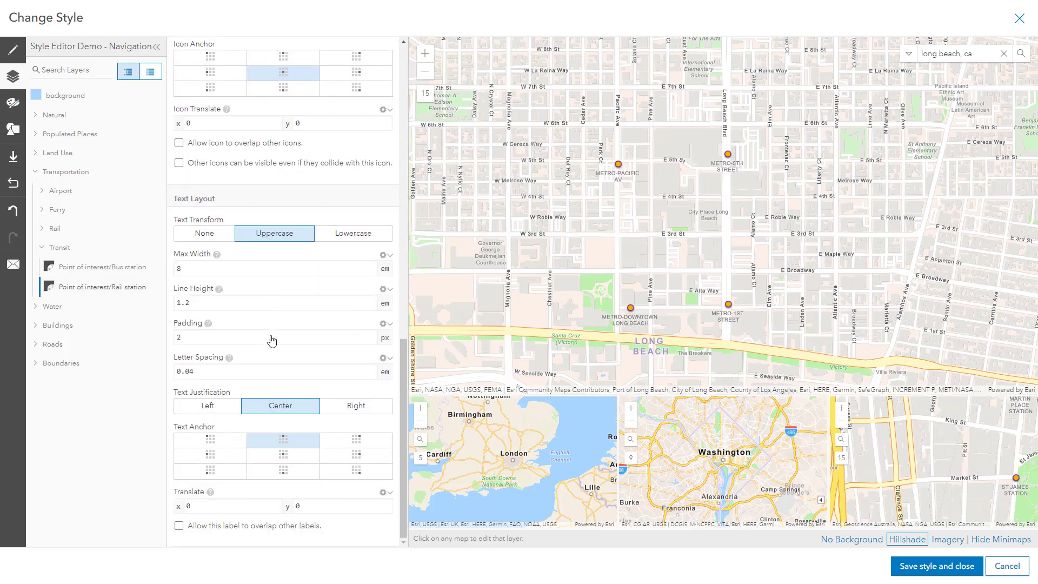
pyautogui.scroll(7, 272, 339)
pyautogui.click(319, 160)
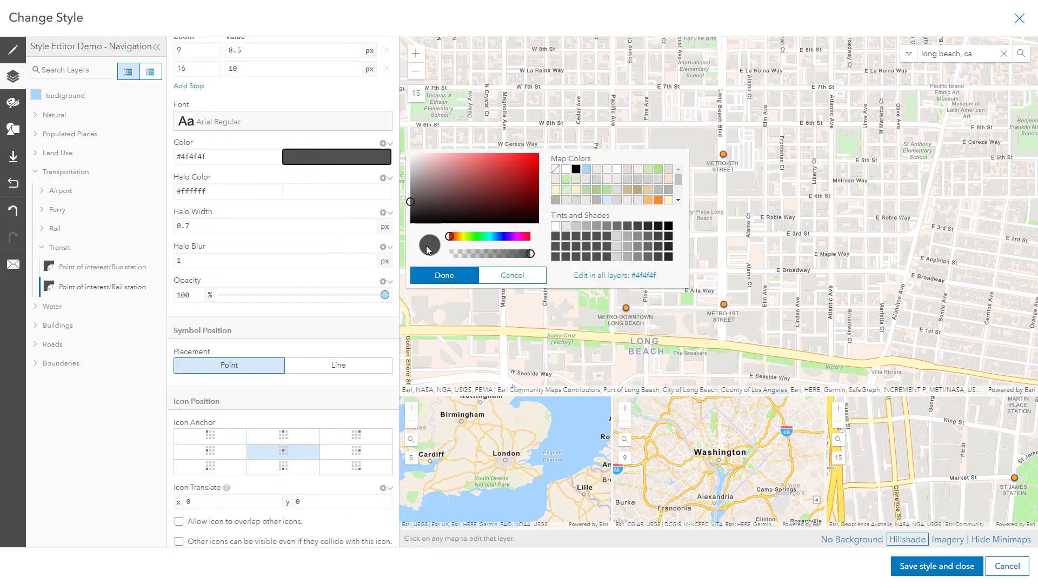
pyautogui.click(576, 170)
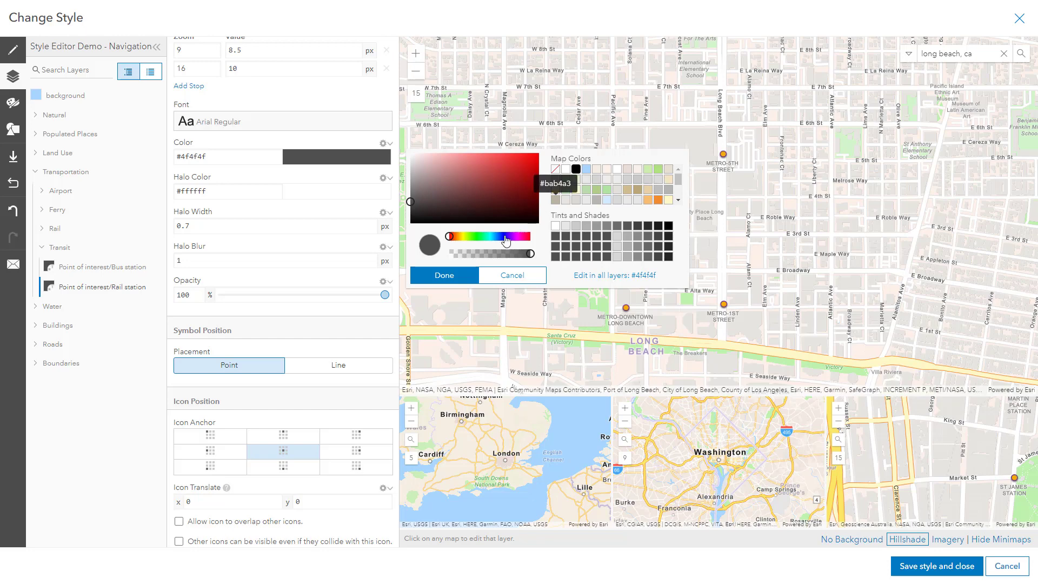
pyautogui.click(459, 274)
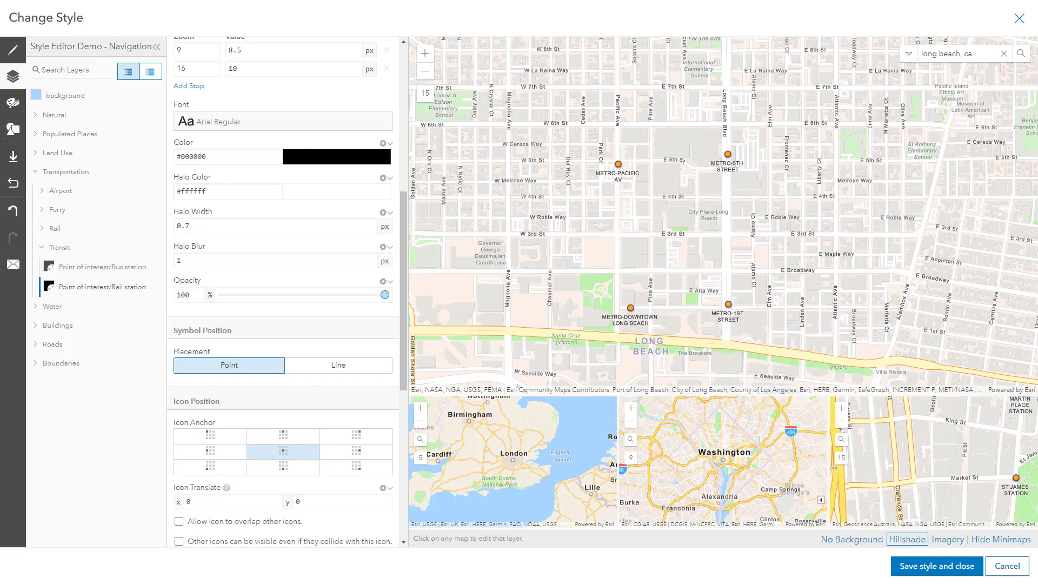
# Reset the basemap style to discard all edits made in the style editor
pyautogui.click(13, 187)
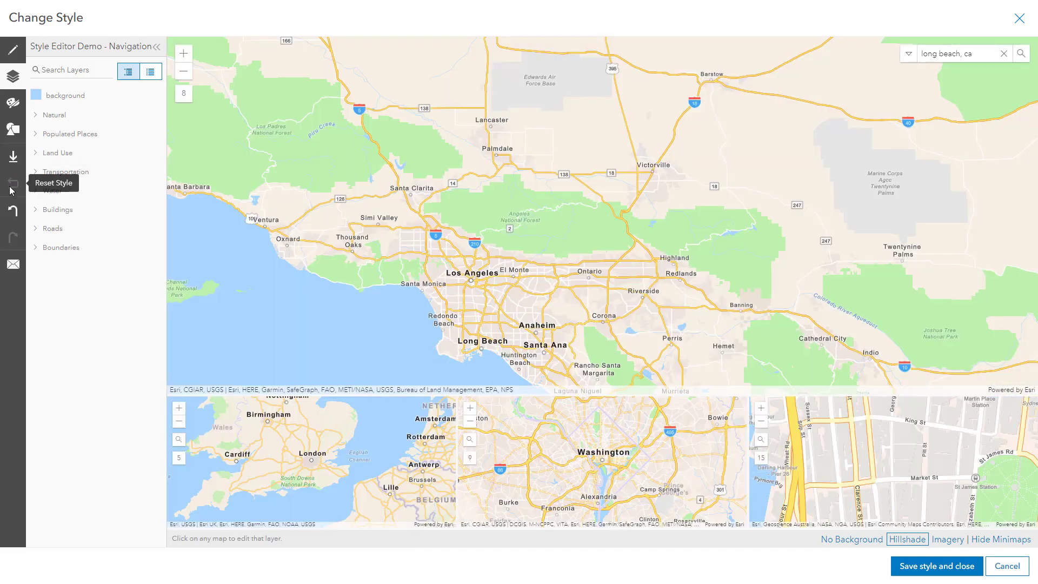
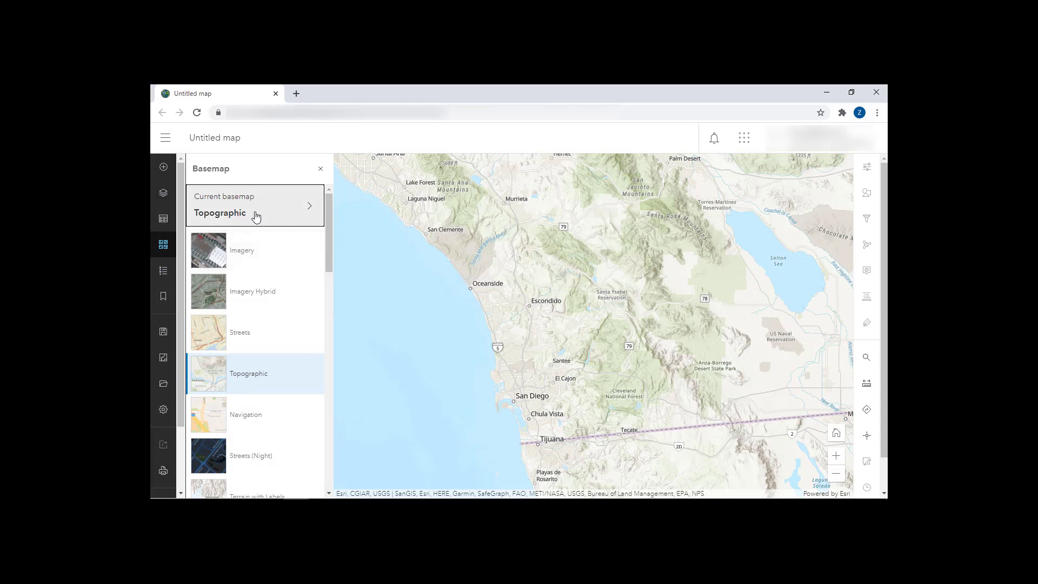
# Change the map's basemap to Modern Antique Map
pyautogui.scroll(-7, 243, 342)
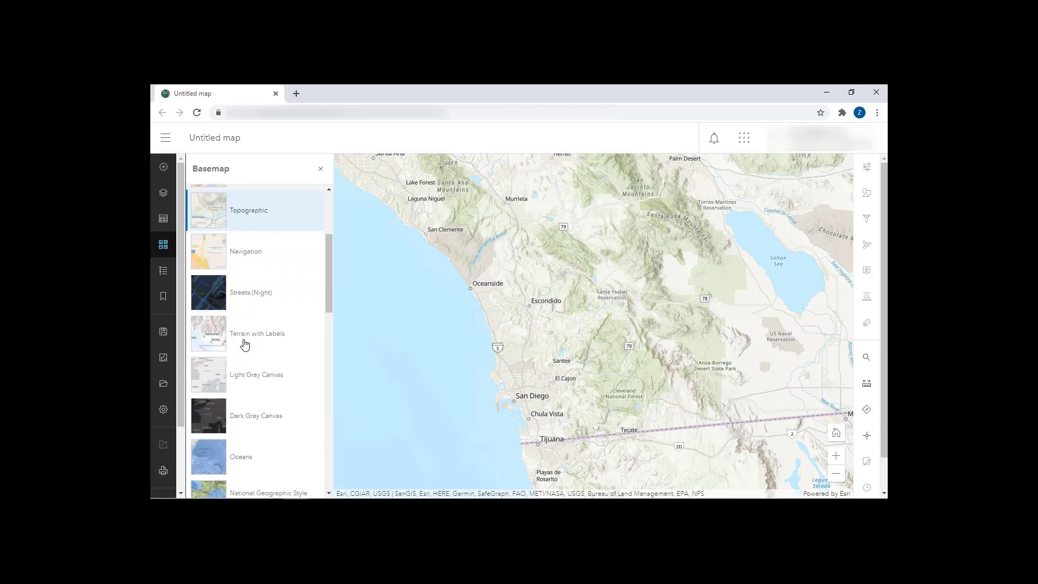
pyautogui.scroll(-5, 243, 343)
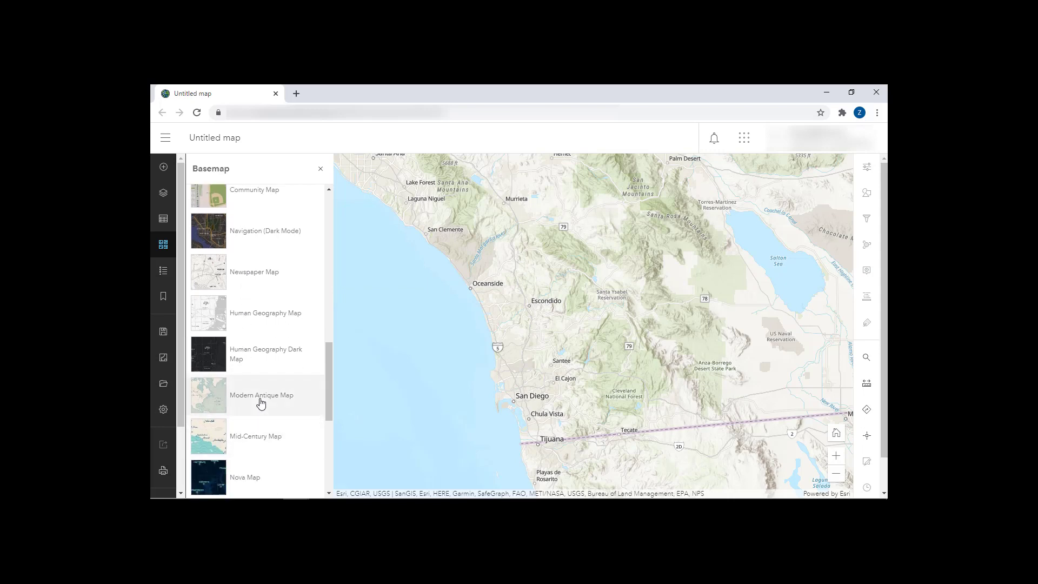
pyautogui.click(260, 404)
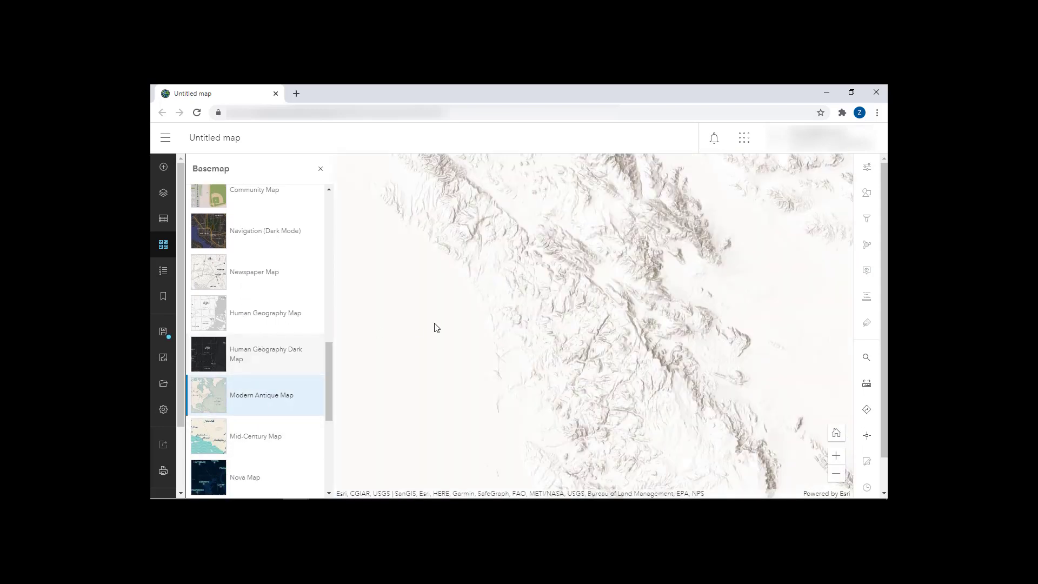
# Open the current basemap's layer list and show the properties of the Modern Antique layer
pyautogui.scroll(12, 244, 301)
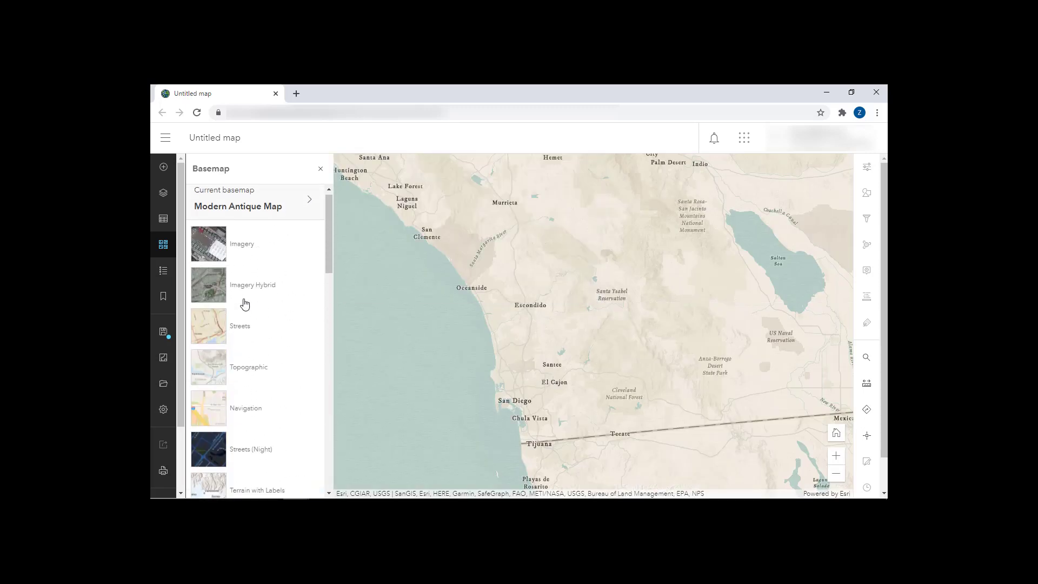
pyautogui.click(239, 210)
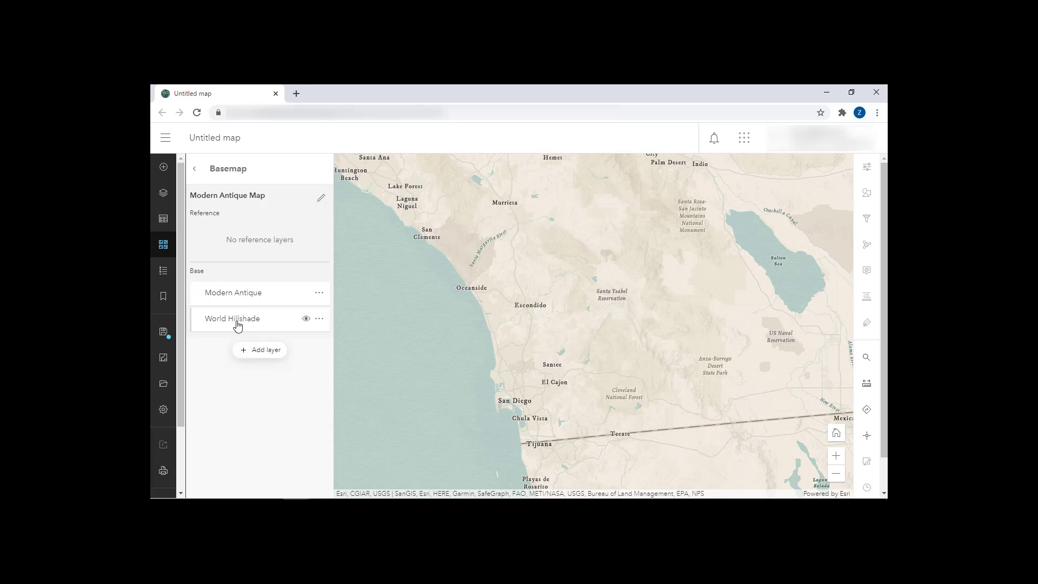
pyautogui.scroll(-4, 434, 375)
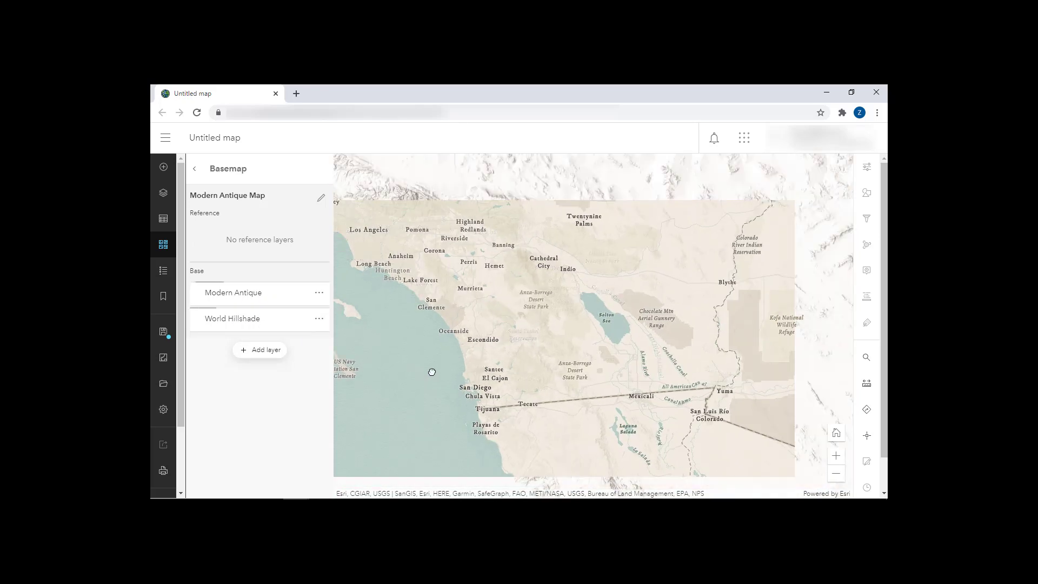
pyautogui.click(224, 301)
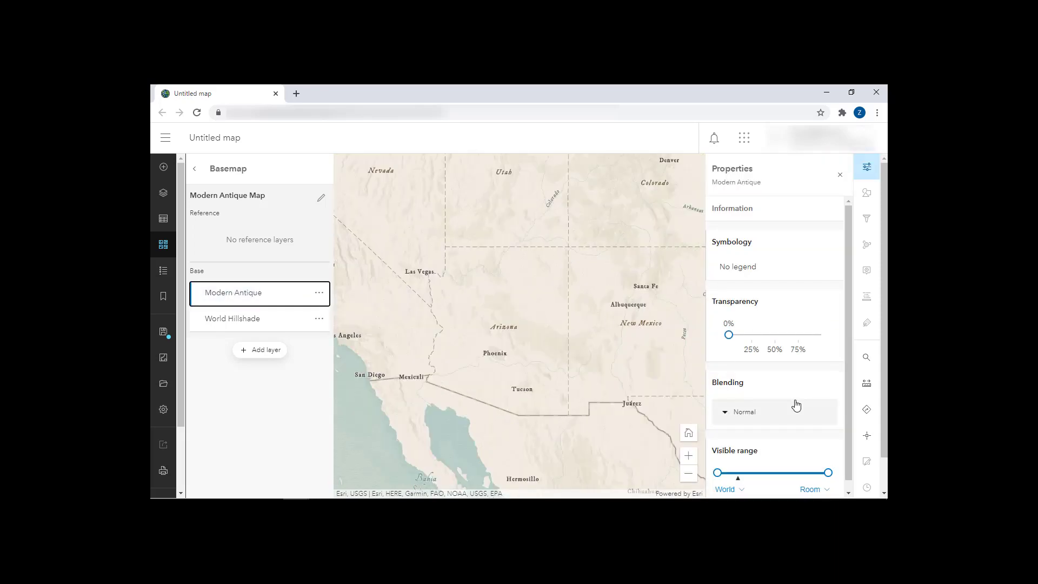
# Browse the blending modes available for the Modern Antique layer, from Lighten through Compositing to Invert
pyautogui.scroll(-1, 790, 405)
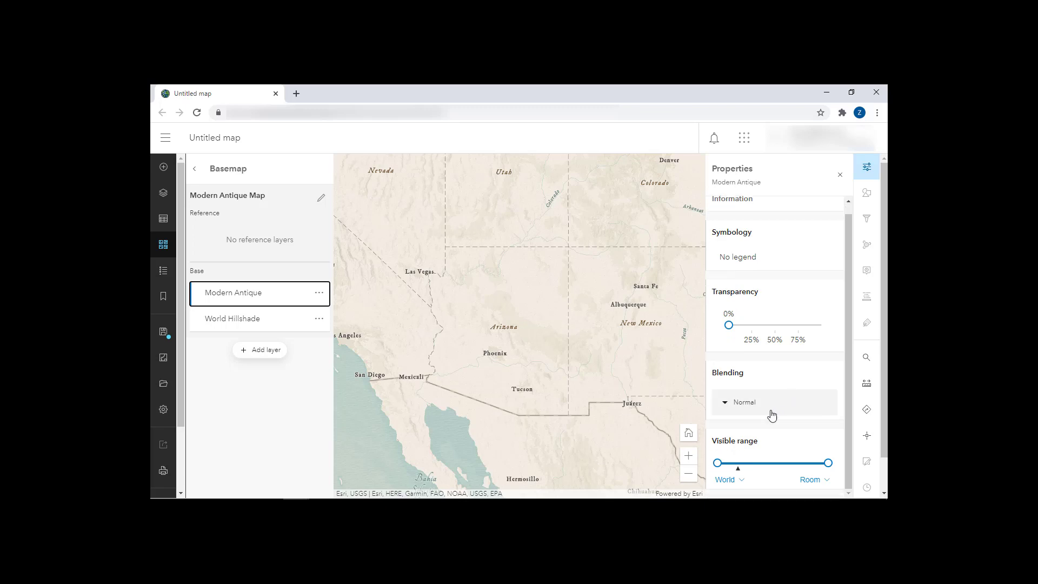
pyautogui.click(770, 409)
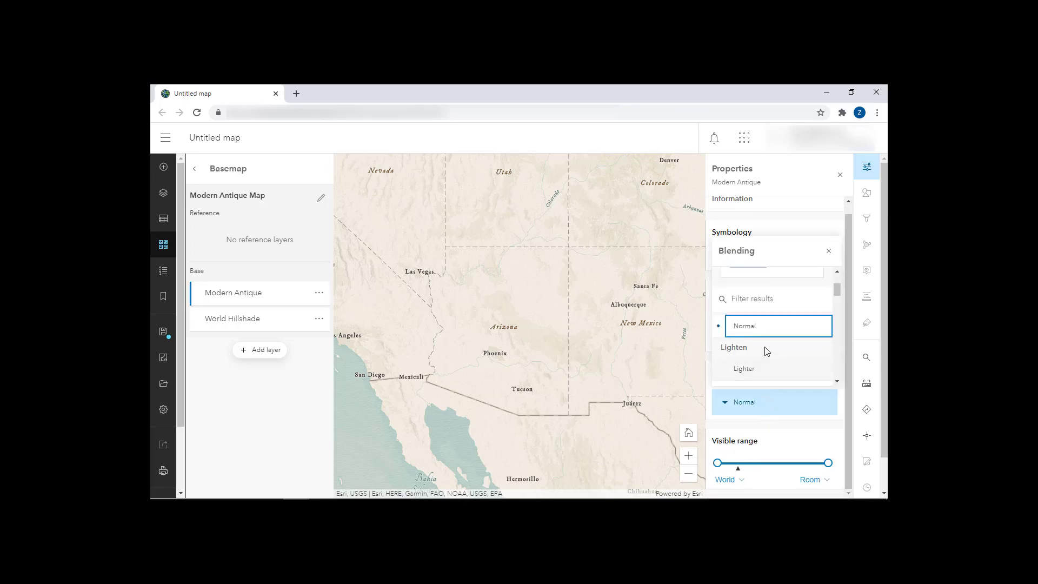
pyautogui.scroll(-3, 767, 357)
pyautogui.scroll(5, 767, 356)
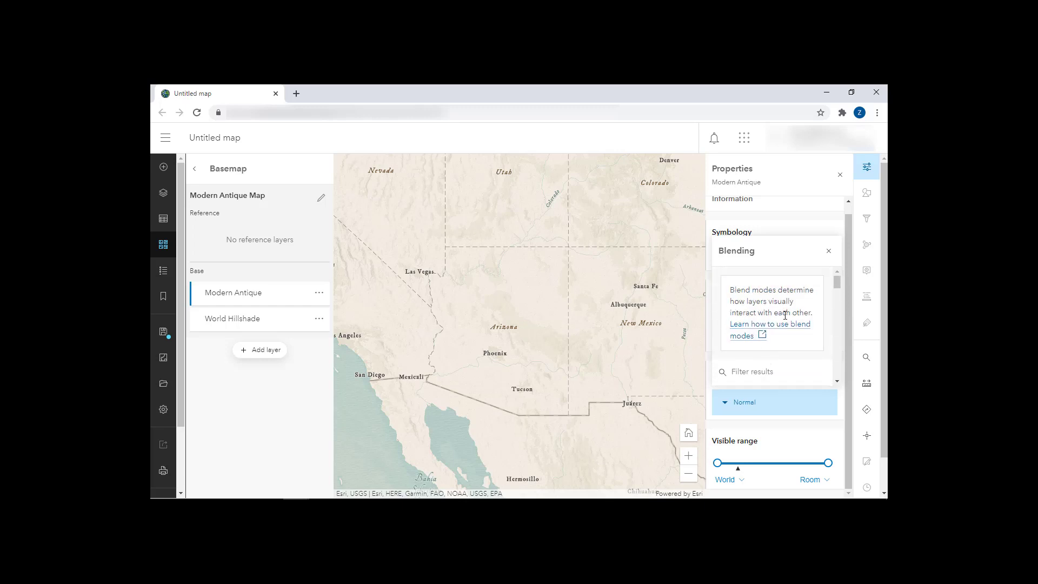
pyautogui.scroll(-8, 785, 315)
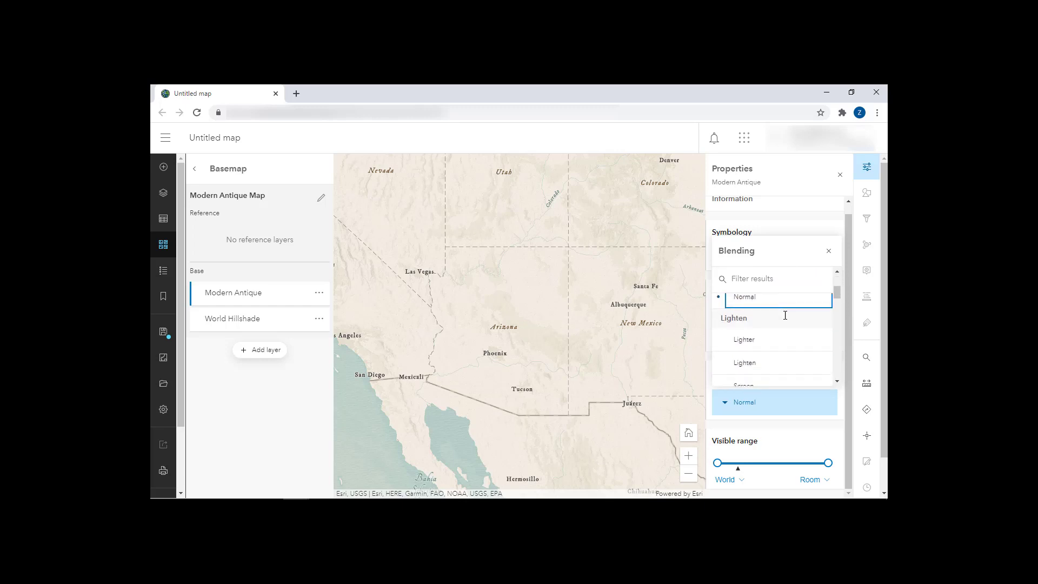
pyautogui.scroll(-12, 785, 319)
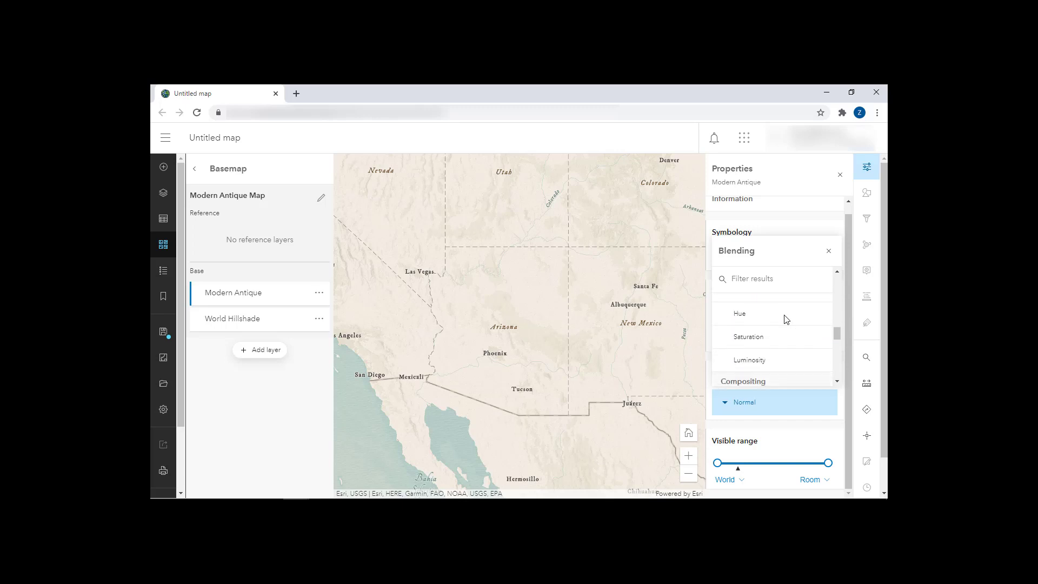
pyautogui.scroll(2, 777, 341)
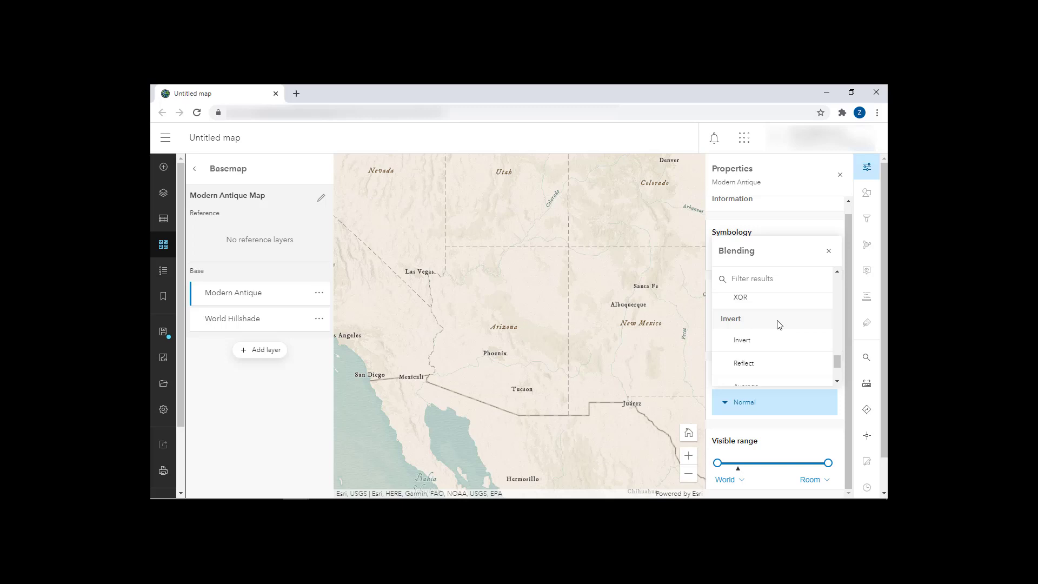
pyautogui.scroll(-1, 767, 353)
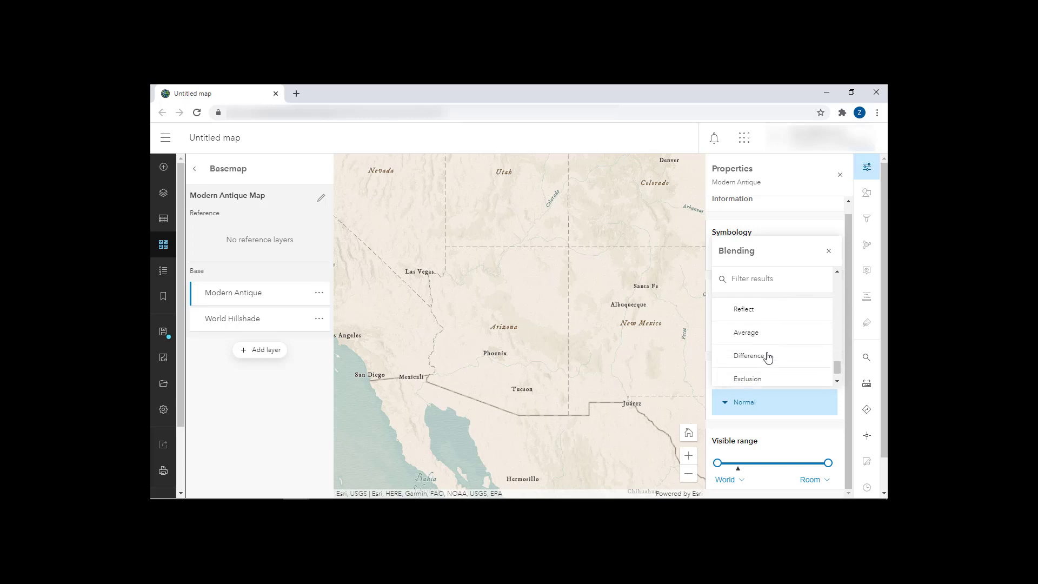
# Try the Average, Difference, Exclusion and Minus blending modes on the Modern Antique layer and compare their effect over the hillshade
pyautogui.click(751, 339)
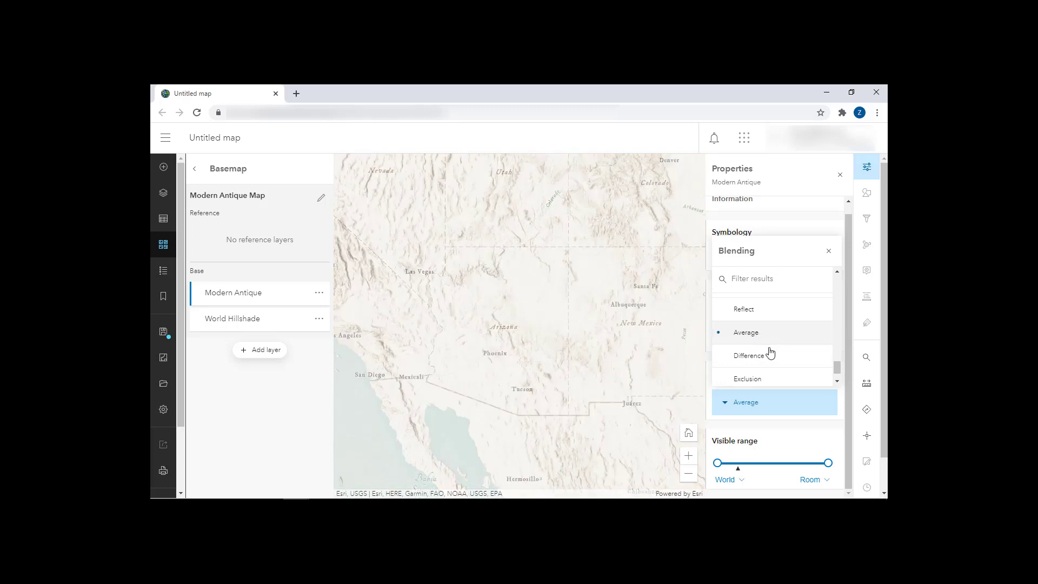
pyautogui.click(769, 359)
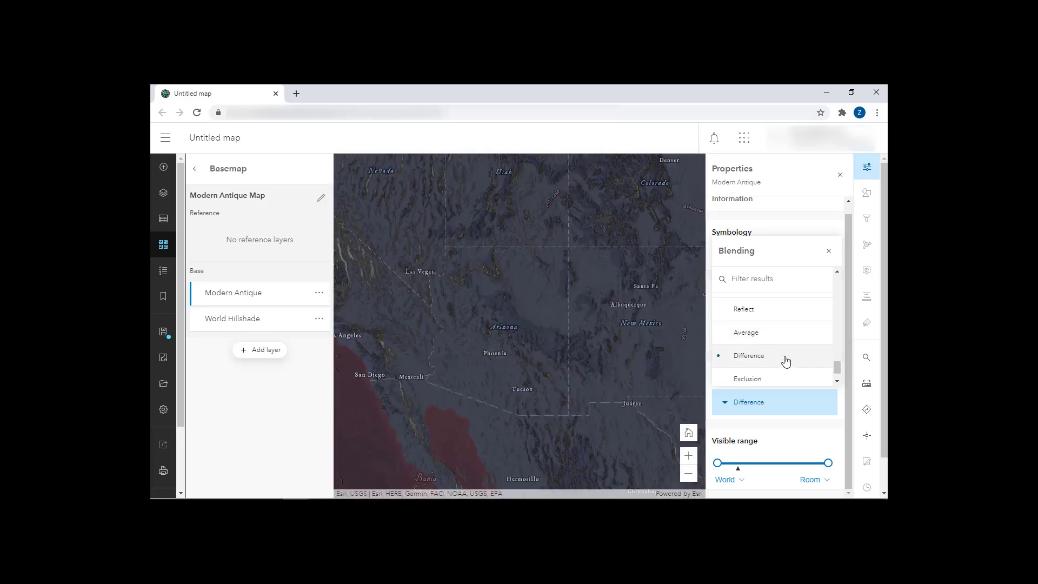
pyautogui.scroll(-1, 783, 356)
pyautogui.click(780, 355)
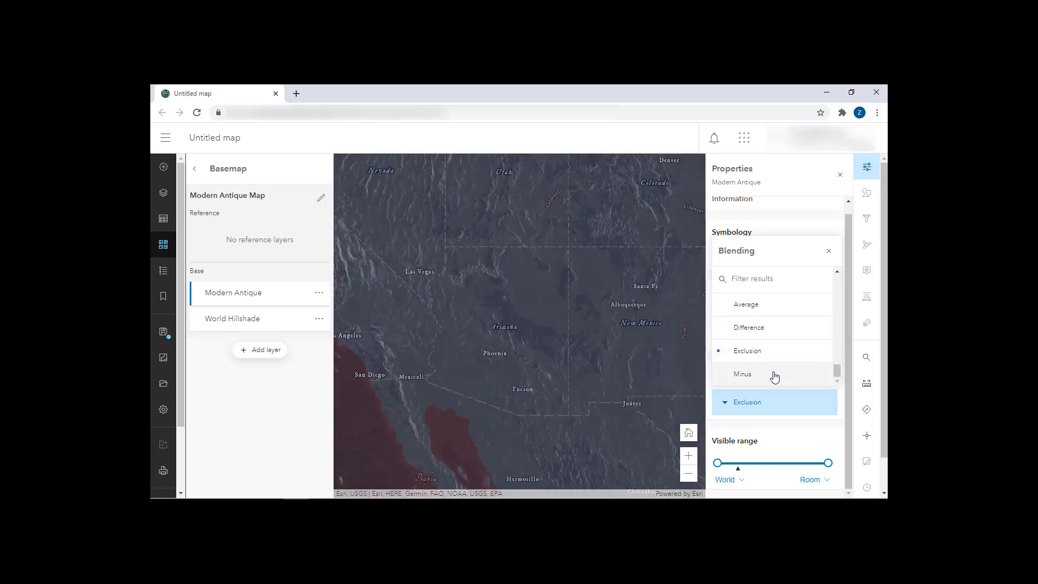
pyautogui.click(775, 376)
pyautogui.scroll(-3, 504, 352)
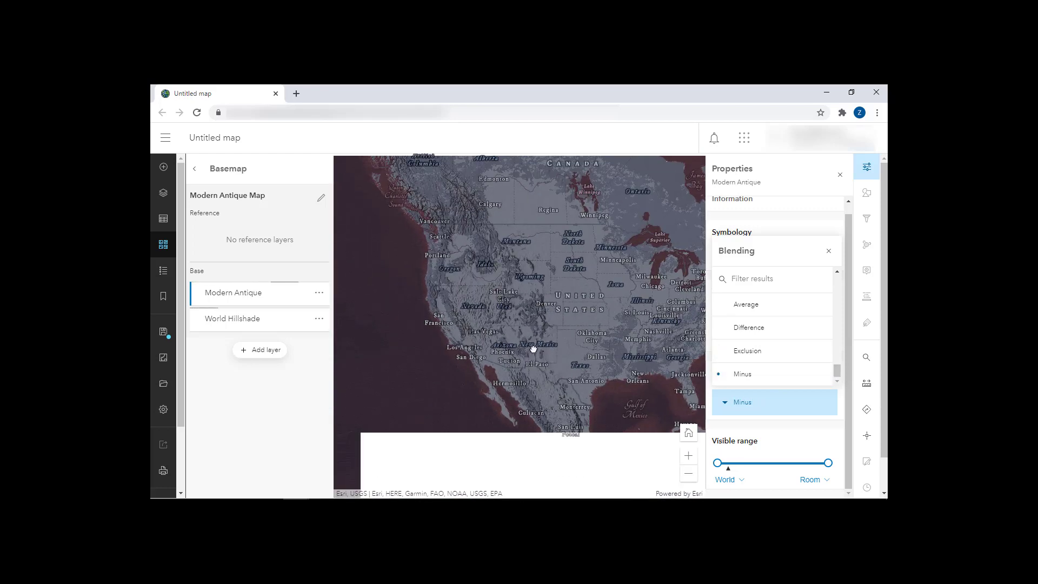
pyautogui.click(776, 349)
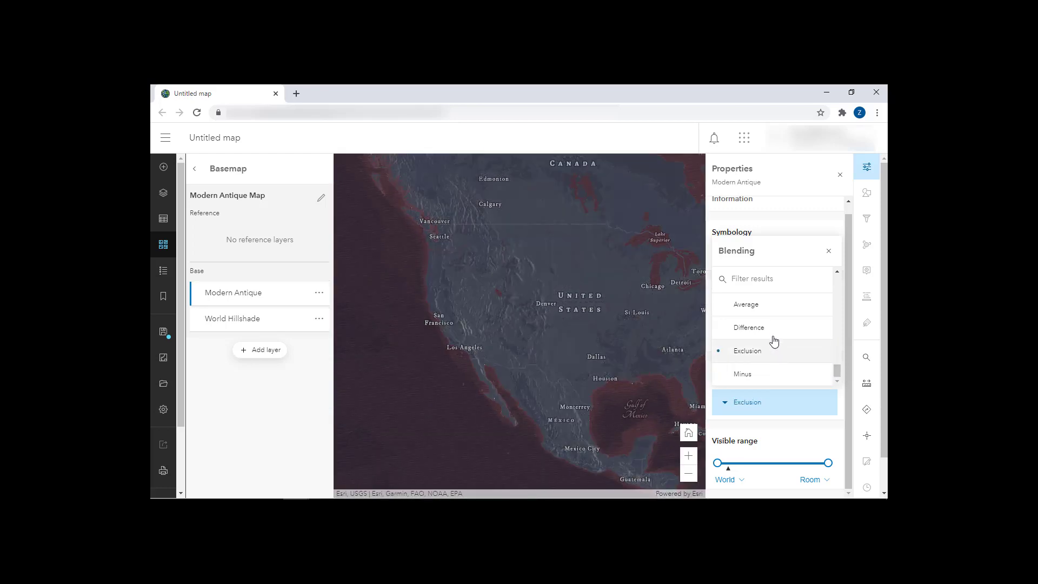
pyautogui.click(772, 336)
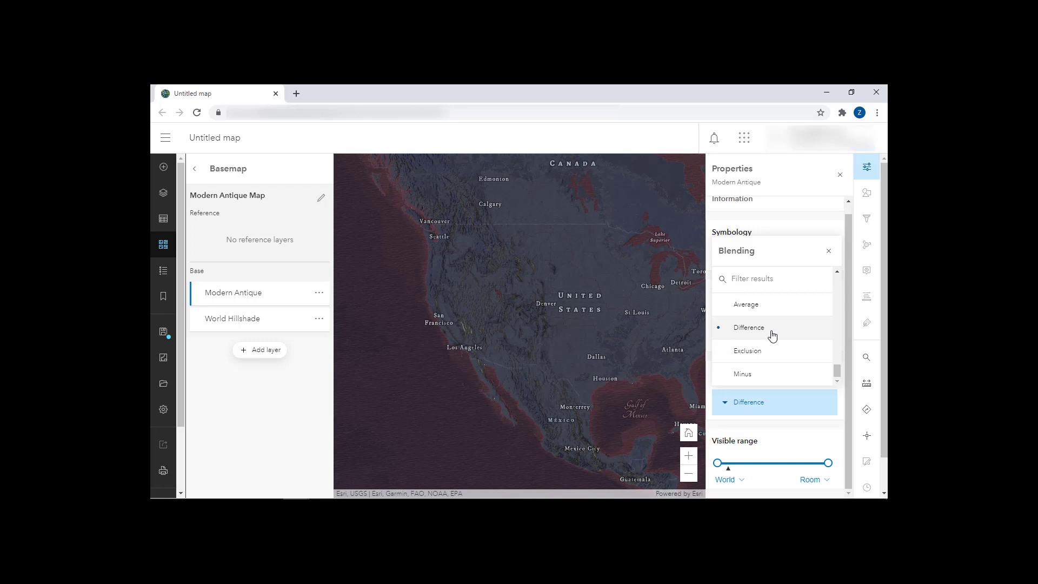
# Return the Modern Antique layer's blending mode to Normal
pyautogui.scroll(10, 772, 335)
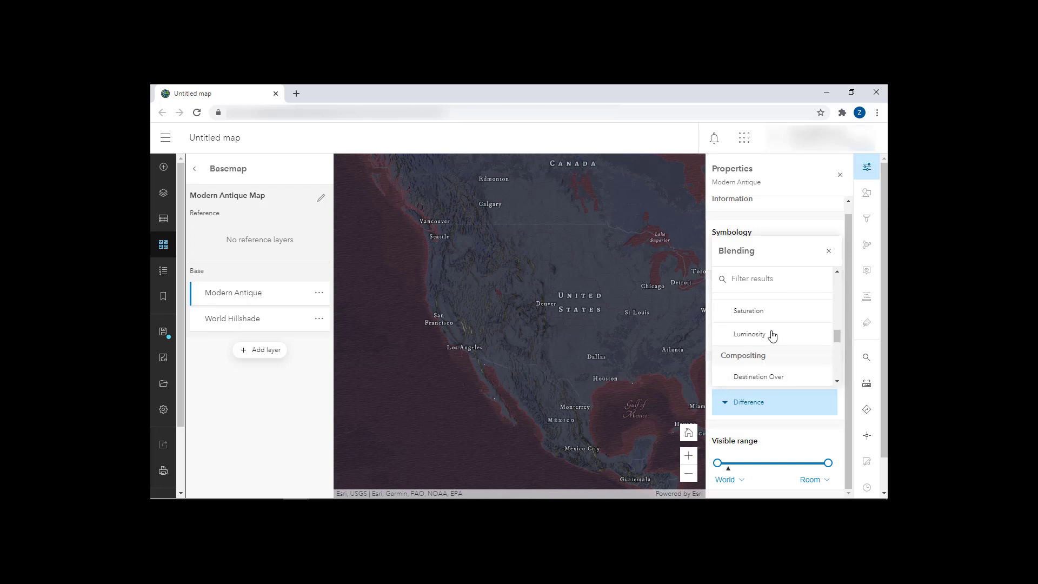
pyautogui.scroll(-1, 767, 346)
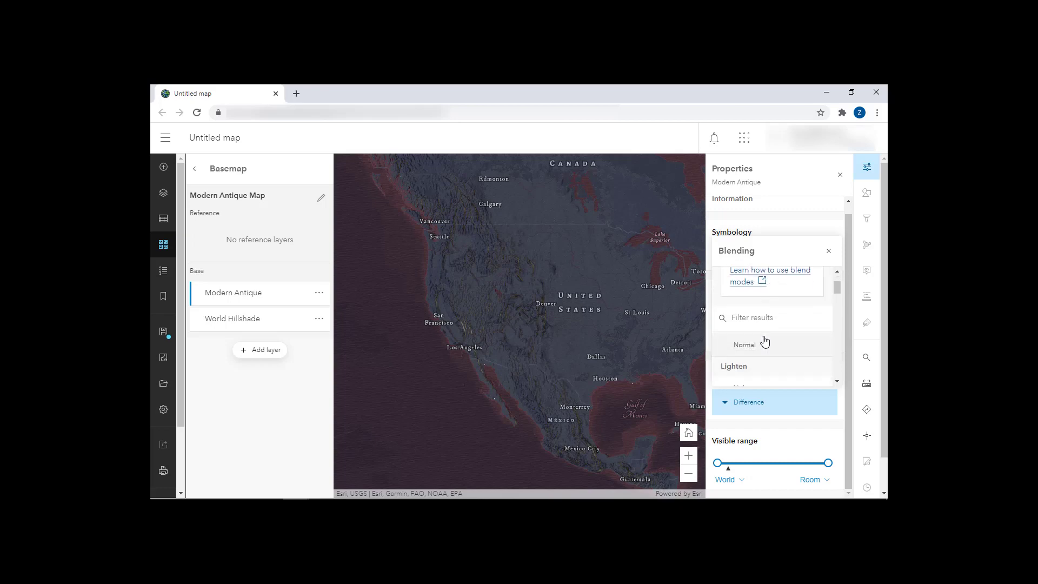
pyautogui.click(768, 344)
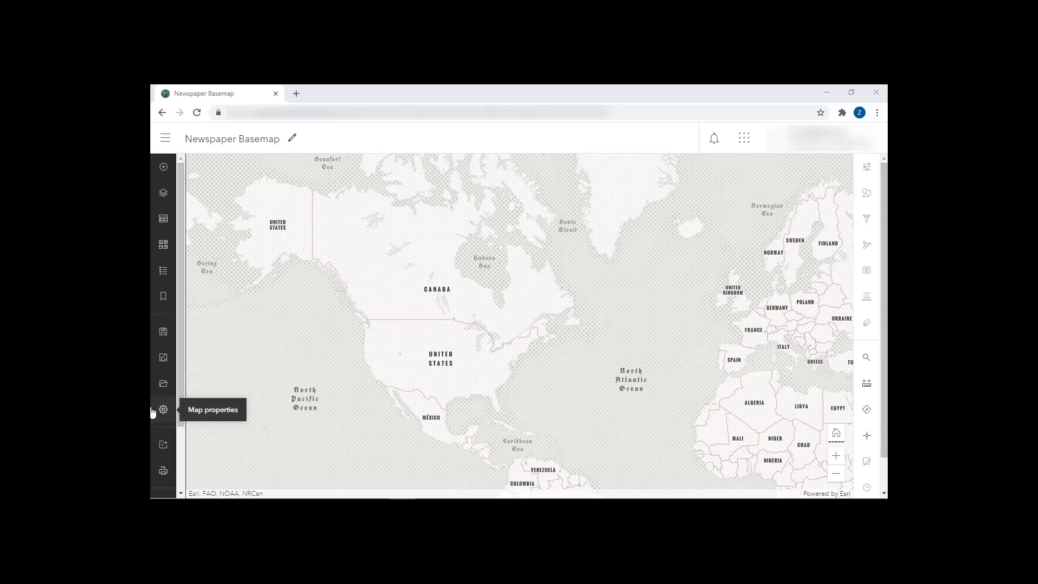
# Enable a background color for the Newspaper Basemap map, set it to #e03b99, and check it around the world extent
pyautogui.click(161, 416)
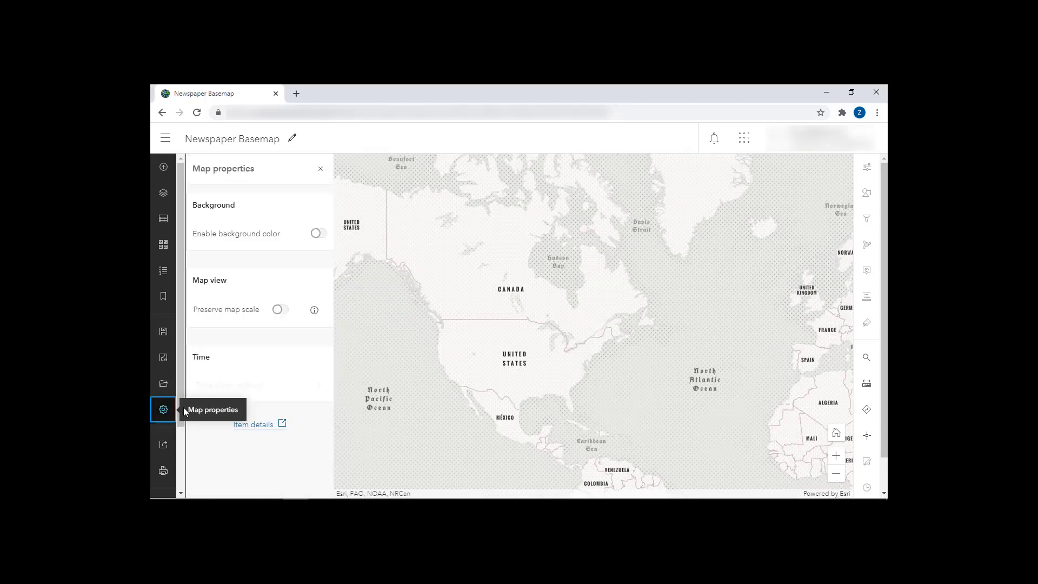
pyautogui.click(319, 240)
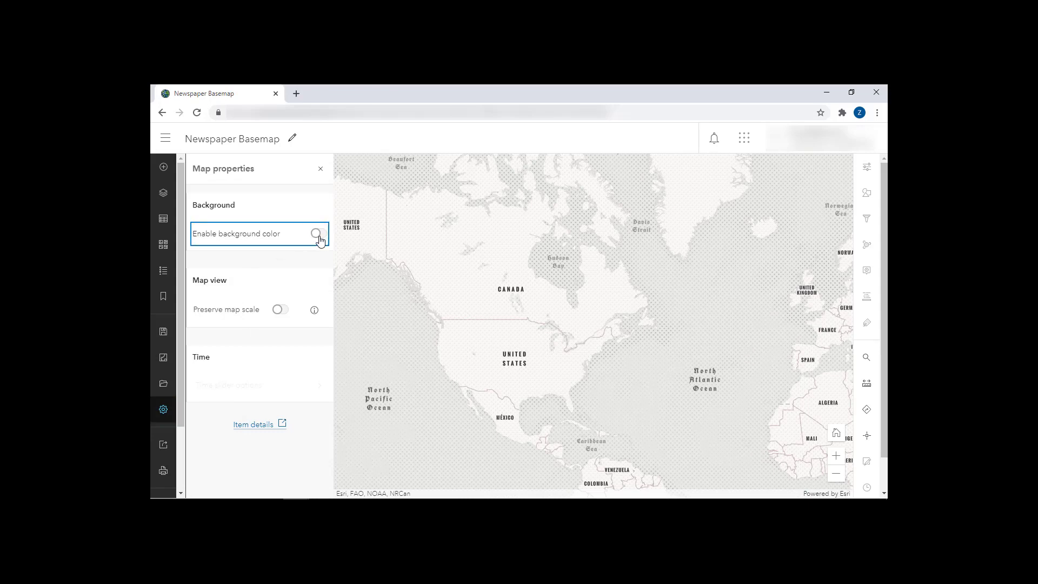
pyautogui.click(318, 240)
pyautogui.click(314, 255)
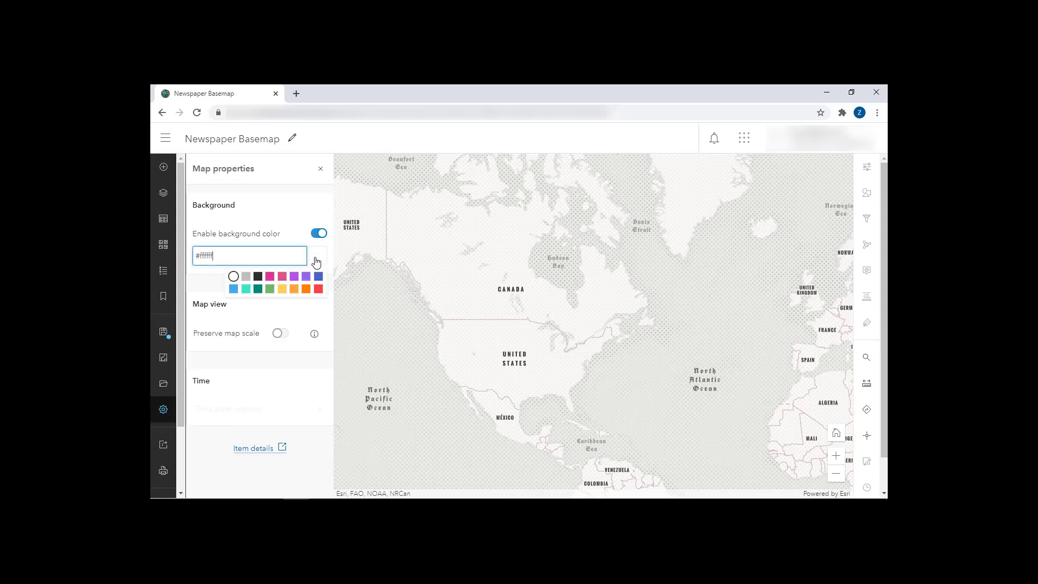
pyautogui.click(269, 277)
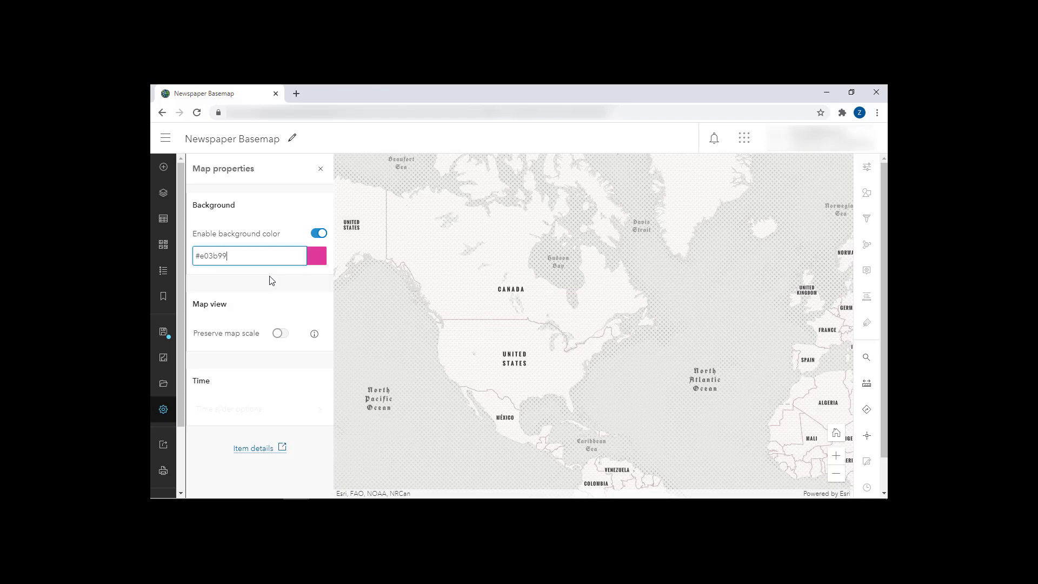
pyautogui.scroll(-4, 553, 345)
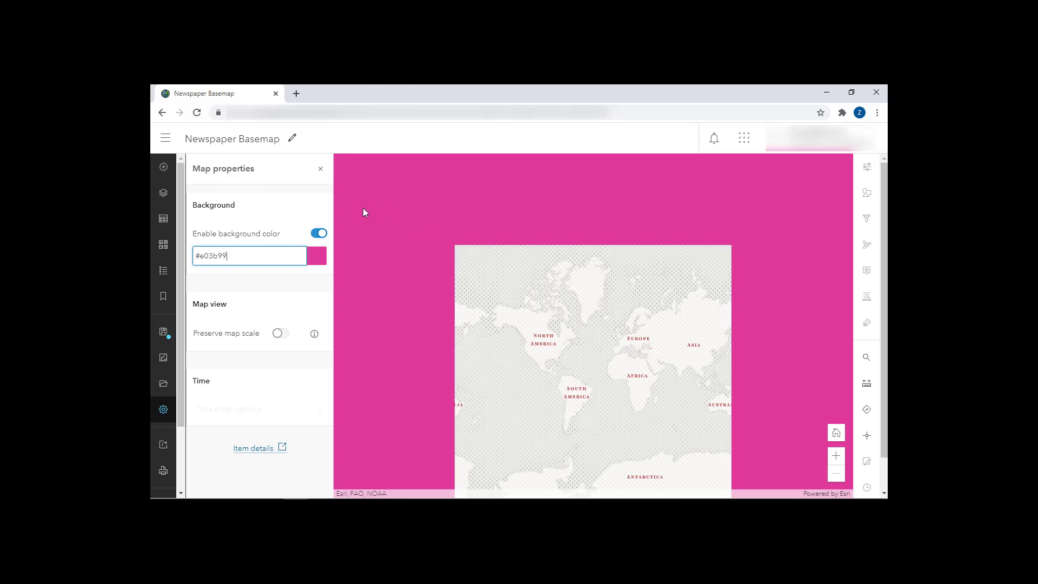
# Set the Newspaper base layer's blending mode to Luminosity and inspect how the background color tints the map
pyautogui.click(321, 170)
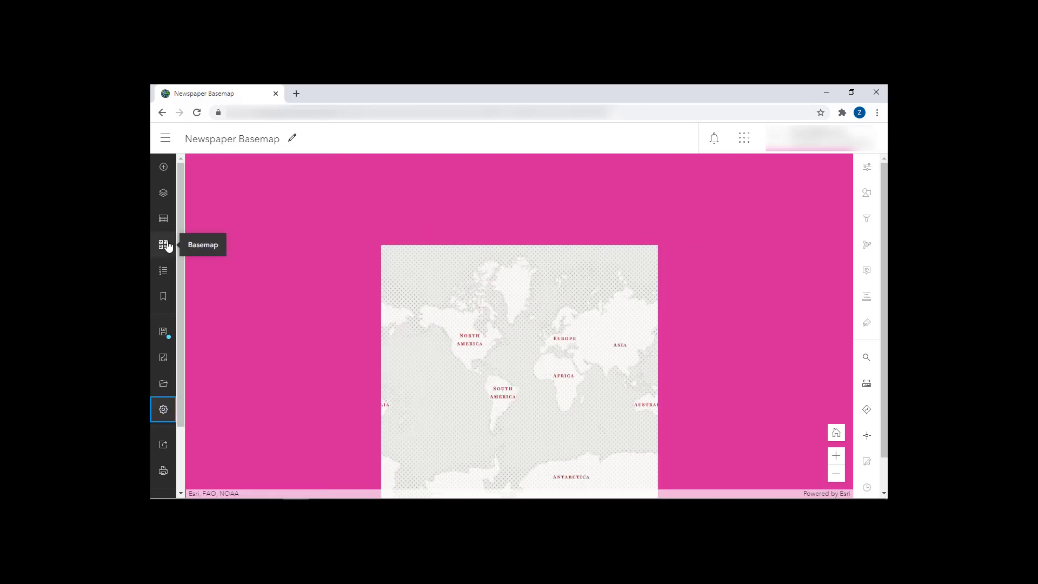
pyautogui.click(164, 244)
pyautogui.click(228, 212)
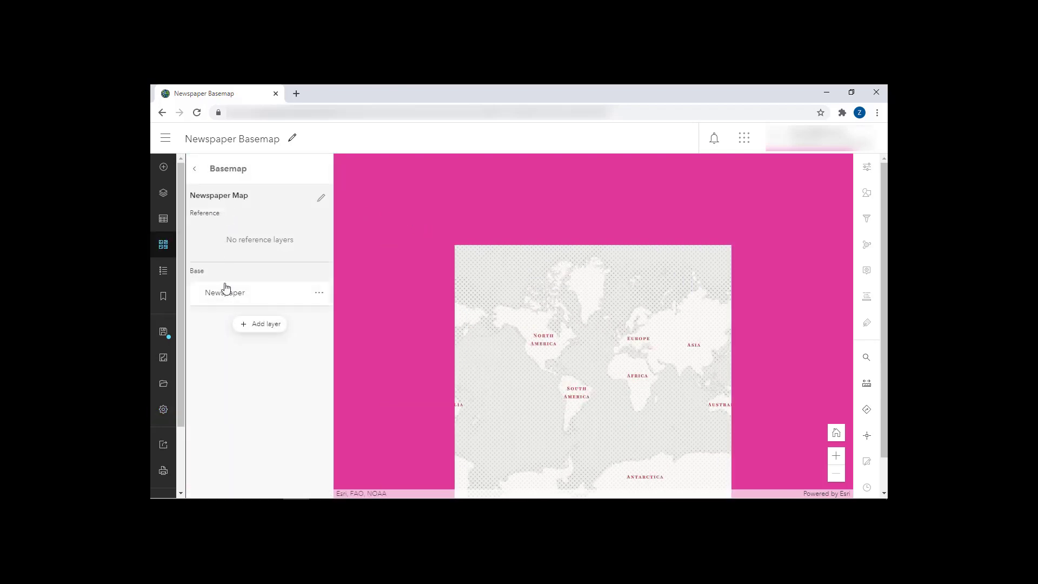
pyautogui.click(207, 301)
pyautogui.click(757, 413)
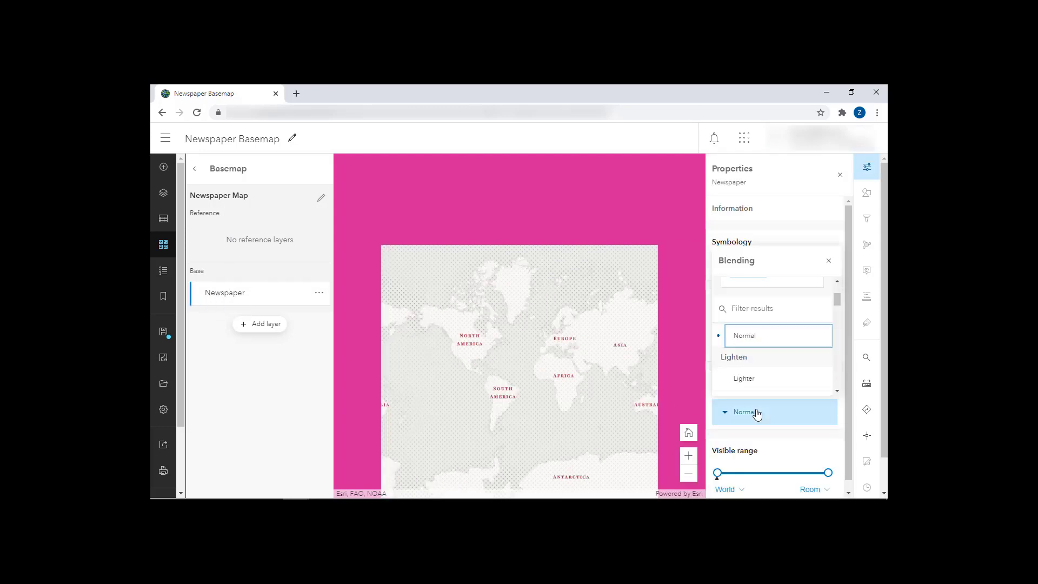
pyautogui.scroll(-5, 767, 363)
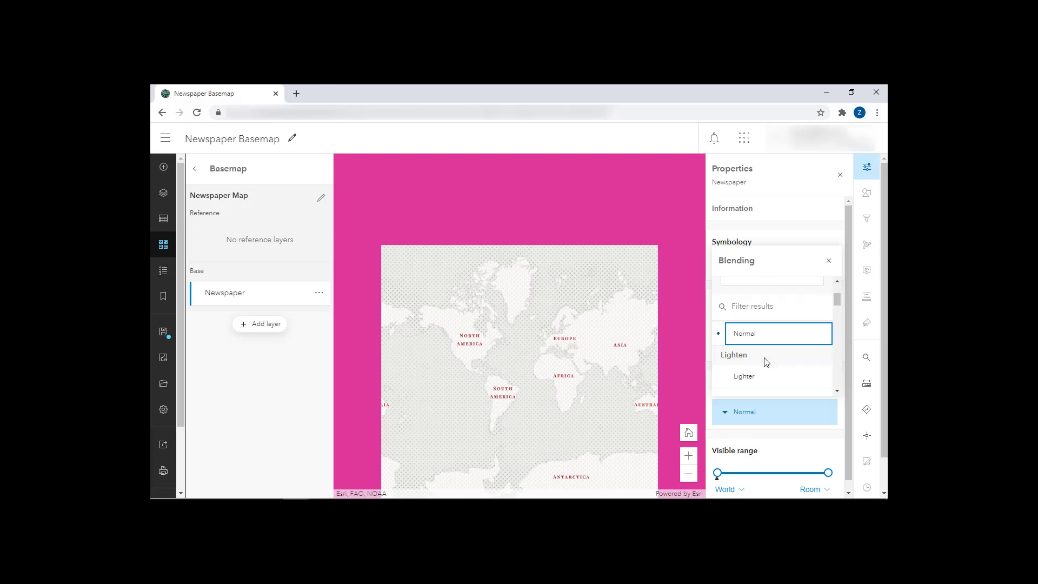
pyautogui.scroll(-6, 765, 362)
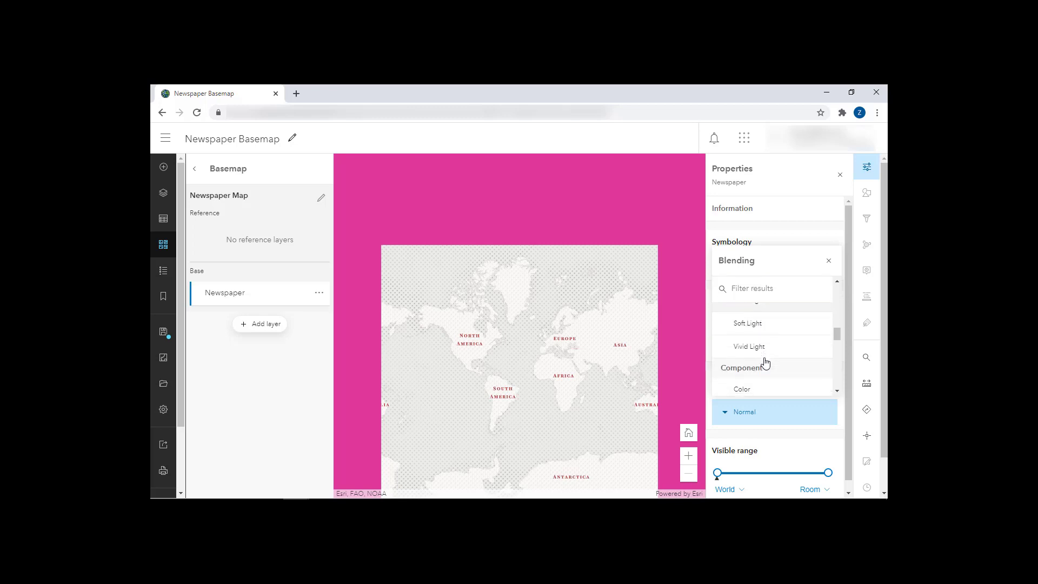
pyautogui.scroll(1, 764, 360)
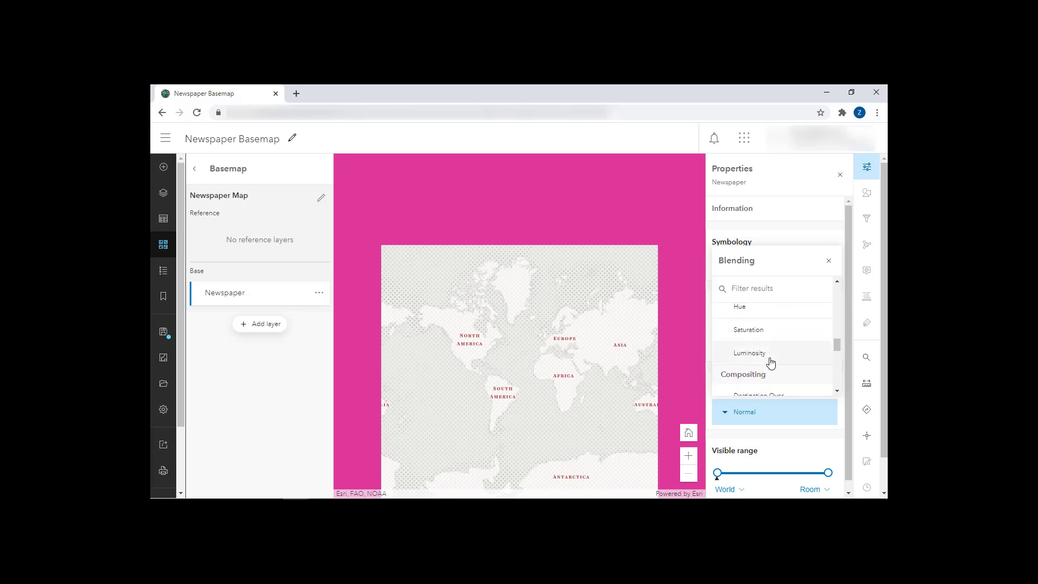
pyautogui.click(779, 361)
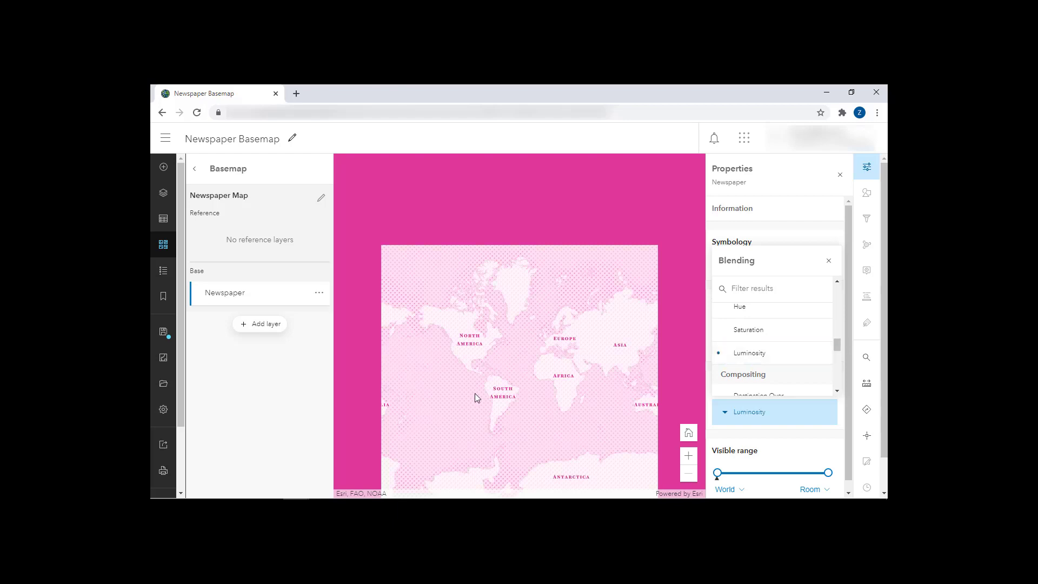
pyautogui.scroll(2, 470, 391)
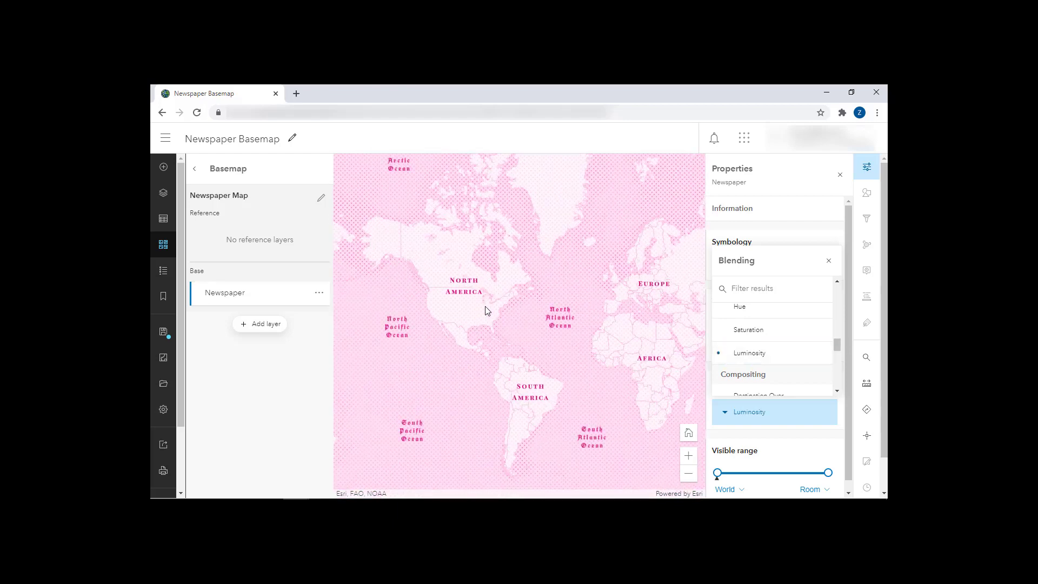
pyautogui.scroll(1, 485, 311)
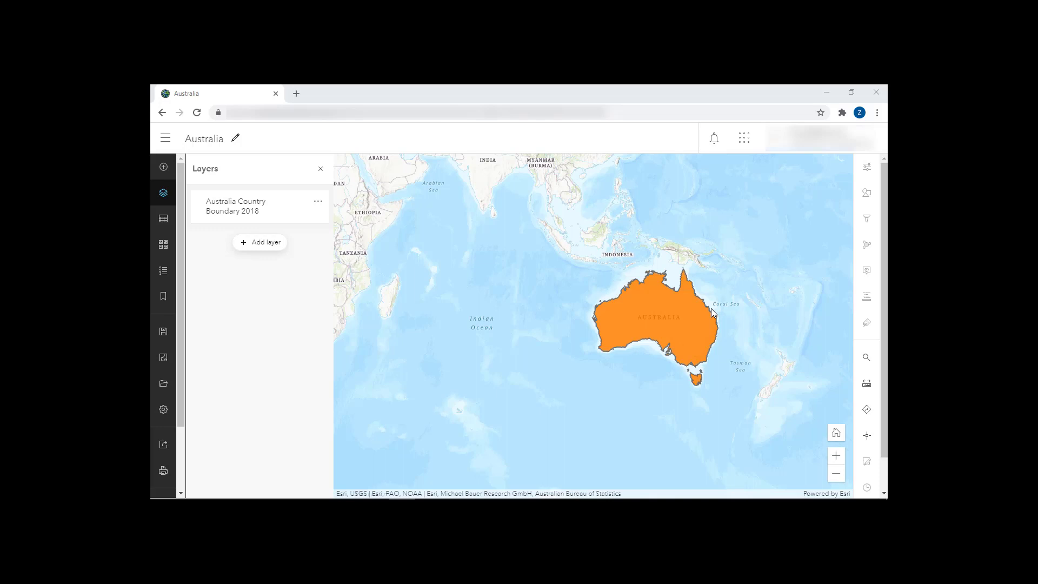
# Set the Australia Country Boundary 2018 layer's blending mode to Destination In and inspect the basemap within the country outline
pyautogui.click(220, 205)
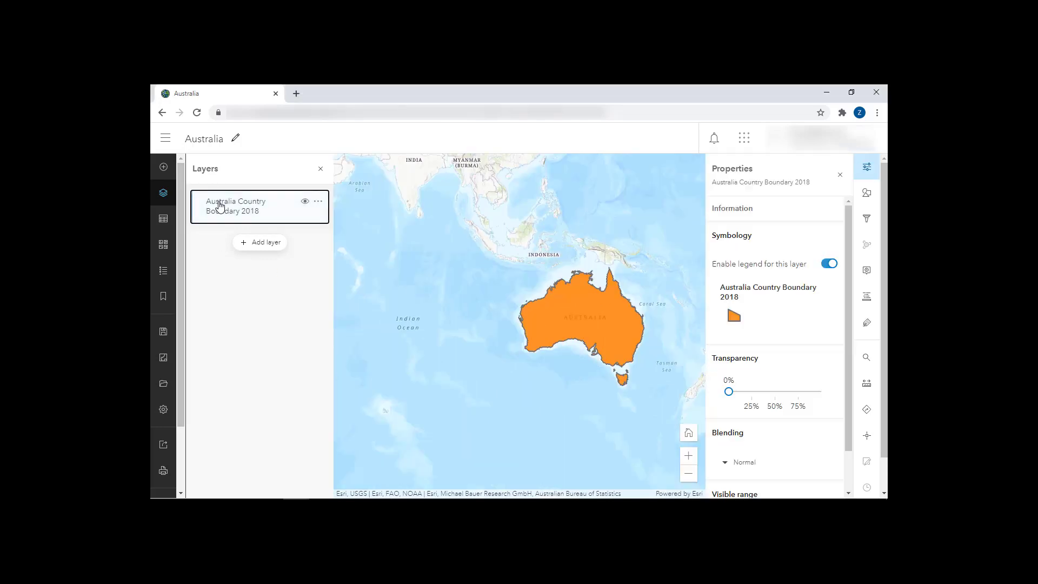
pyautogui.scroll(-2, 772, 332)
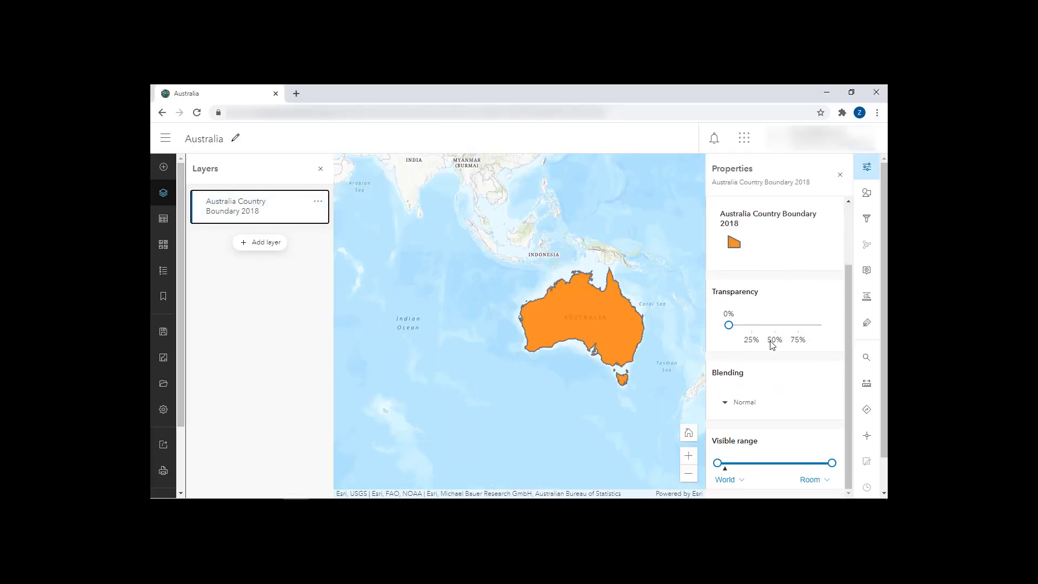
pyautogui.click(798, 414)
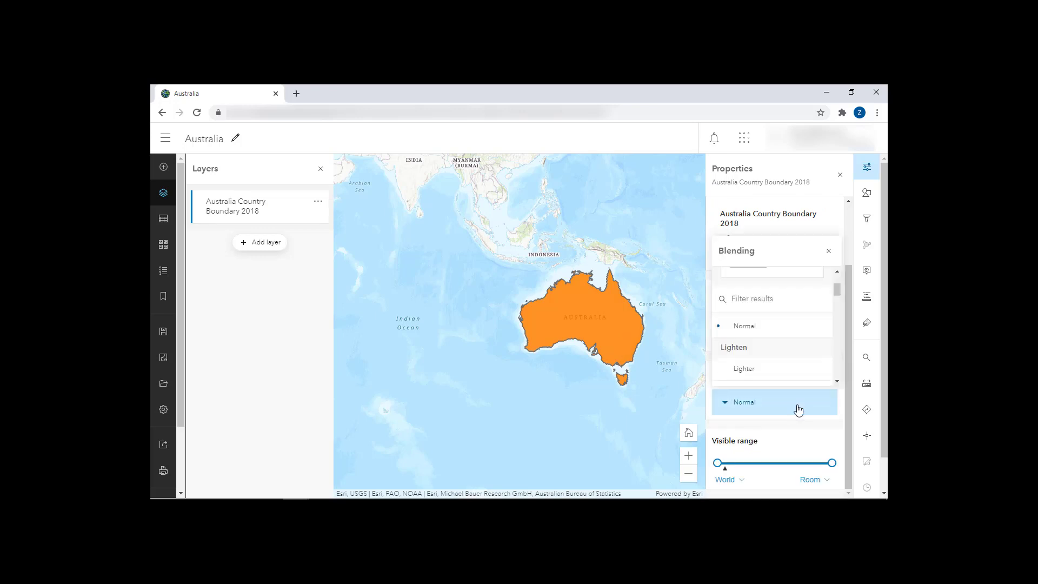
pyautogui.scroll(-5, 789, 366)
pyautogui.scroll(-8, 790, 364)
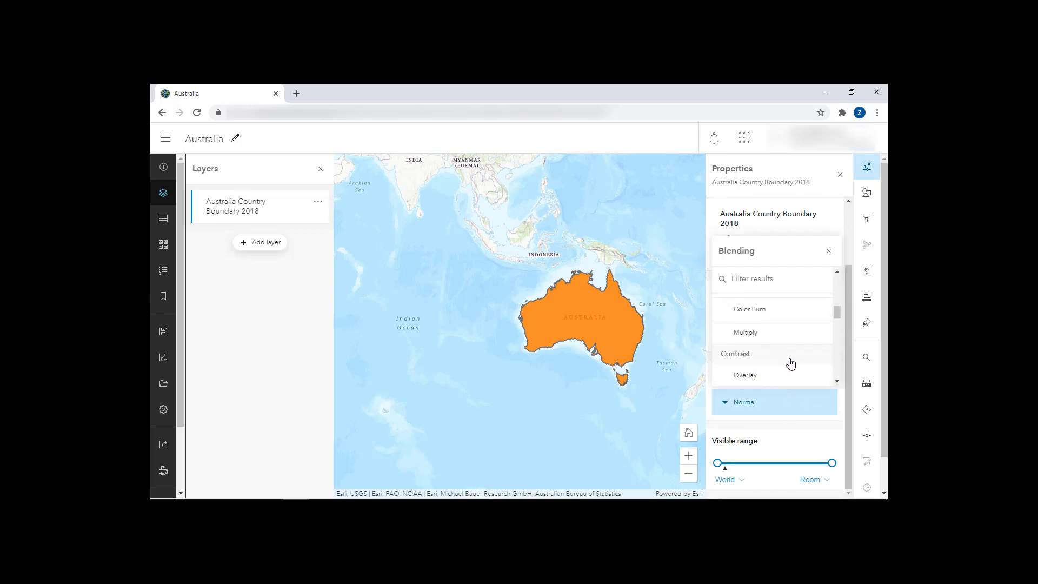
pyautogui.scroll(-4, 790, 363)
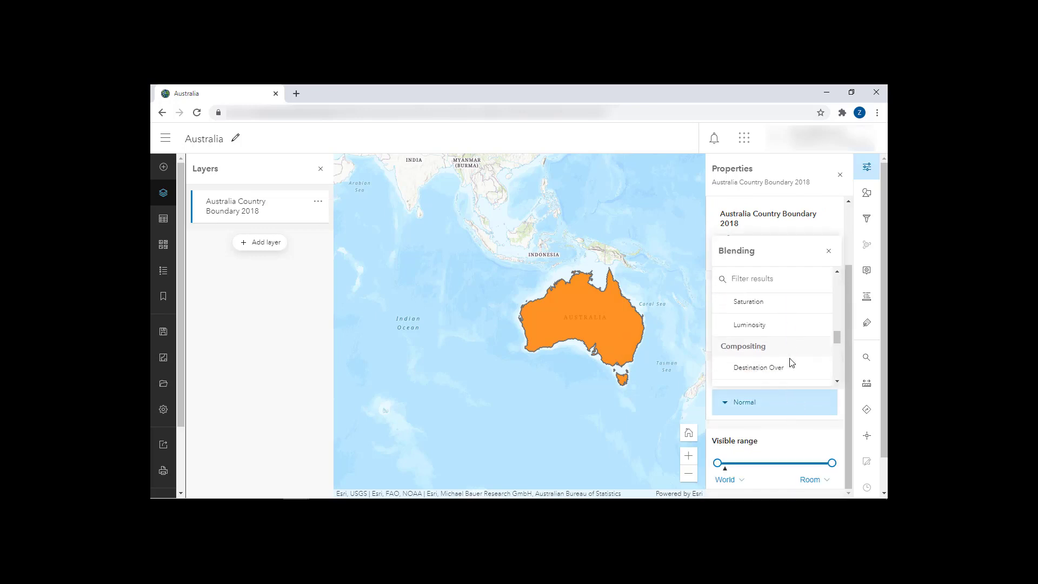
pyautogui.click(791, 332)
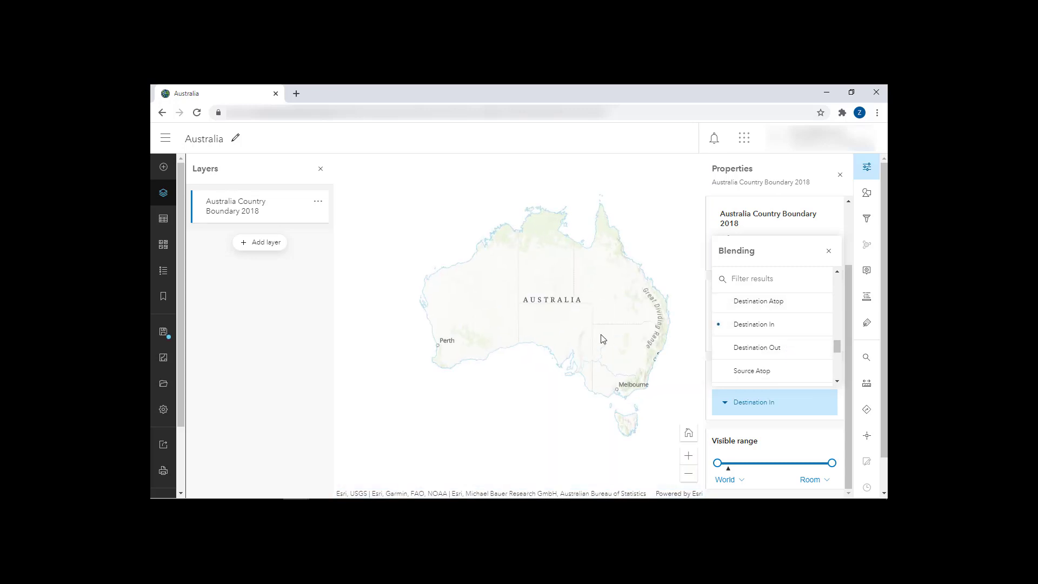
pyautogui.scroll(1, 602, 334)
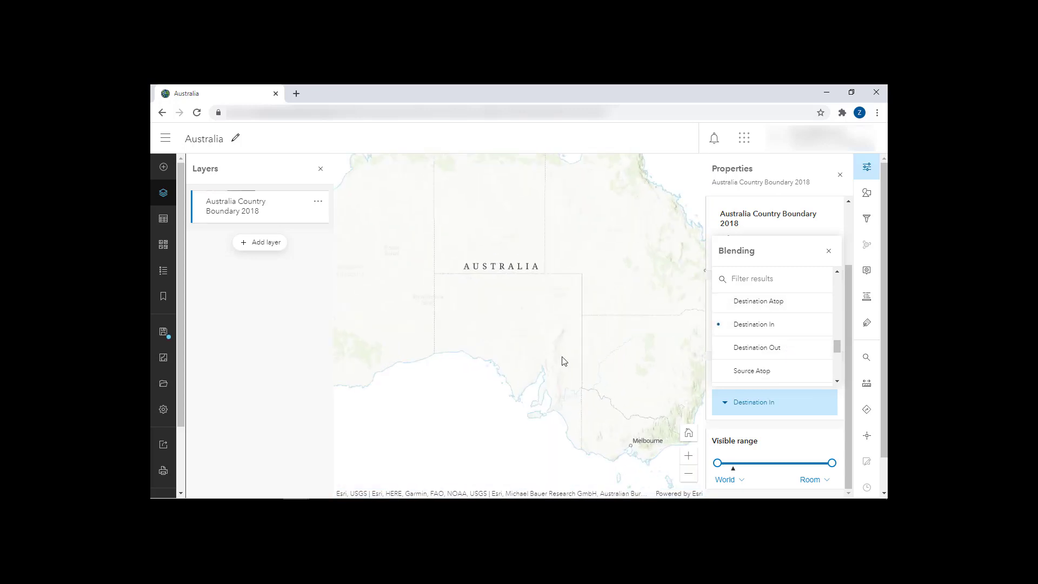
pyautogui.scroll(-1, 532, 342)
pyautogui.scroll(2, 600, 402)
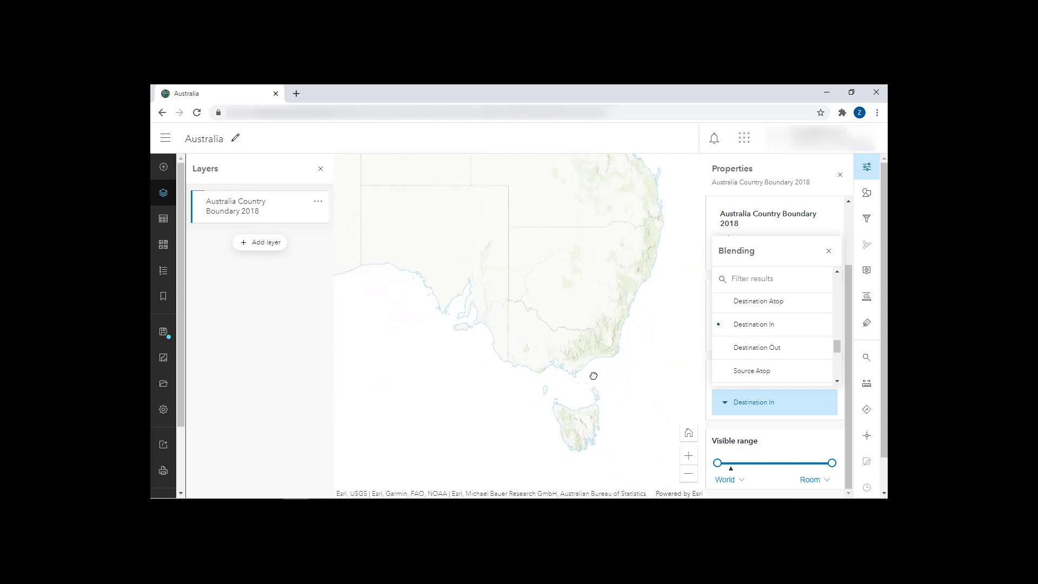
pyautogui.scroll(1, 604, 376)
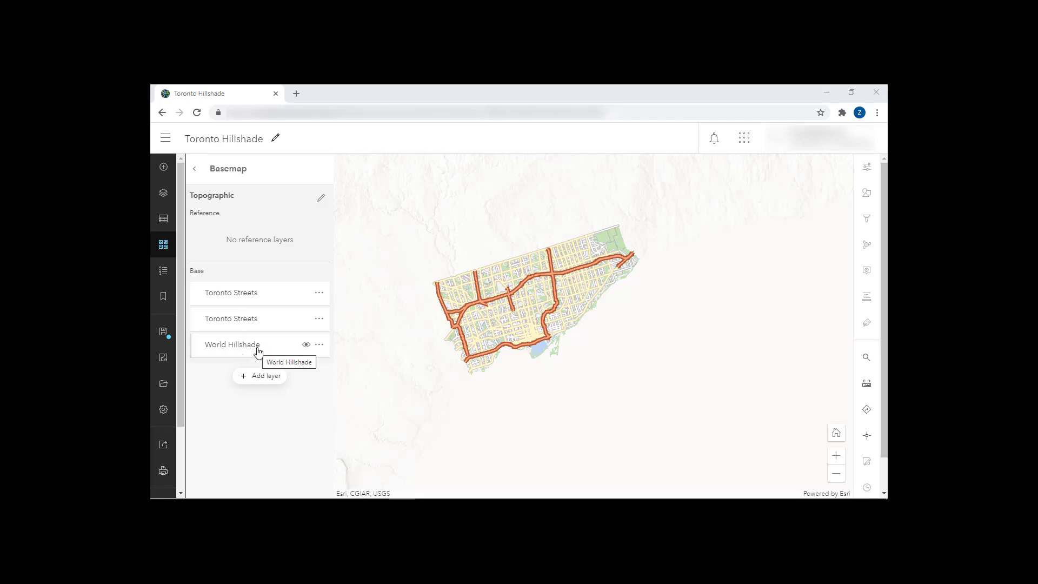
# Set the blending mode of the uppermost Toronto Streets base layer to Destination In
pyautogui.click(239, 298)
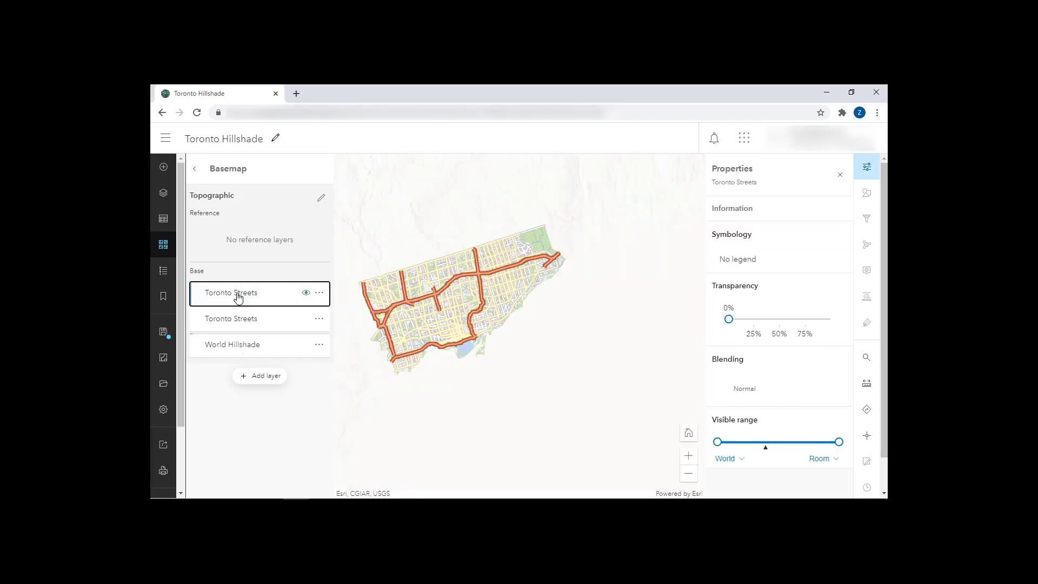
pyautogui.click(771, 415)
pyautogui.scroll(-3, 754, 378)
pyautogui.scroll(-5, 754, 380)
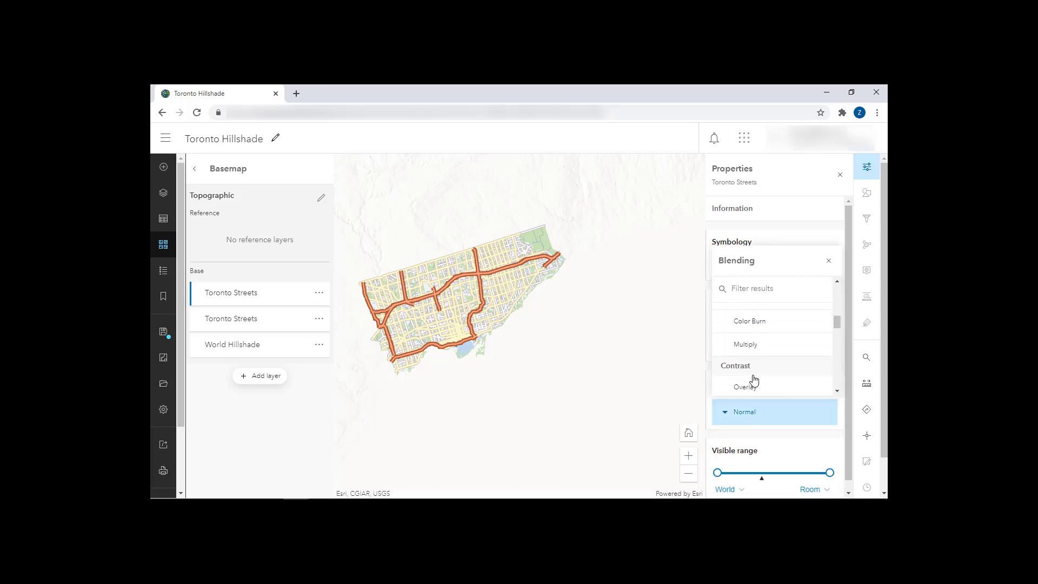
pyautogui.scroll(-4, 755, 381)
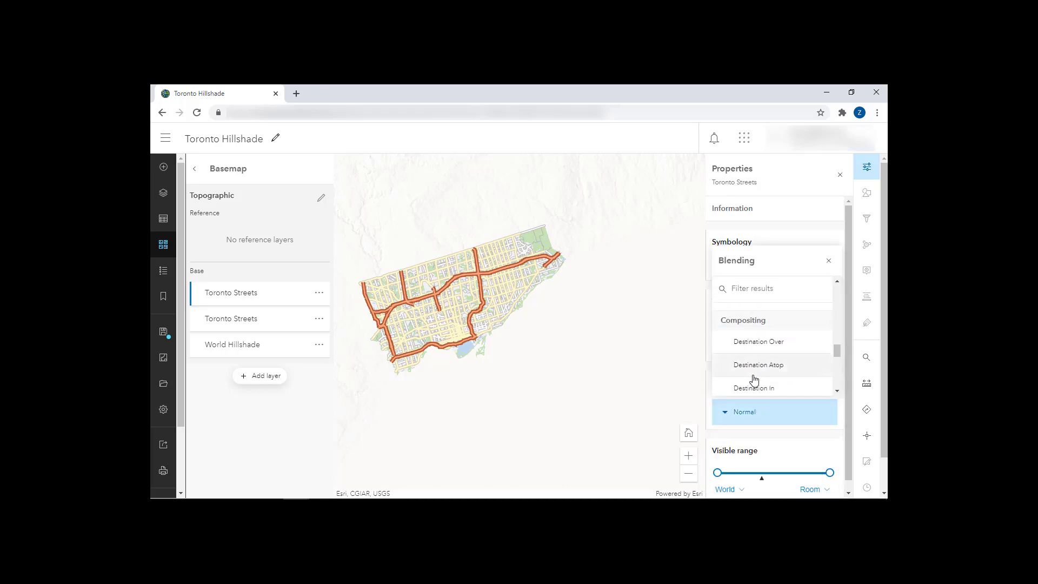
pyautogui.click(758, 388)
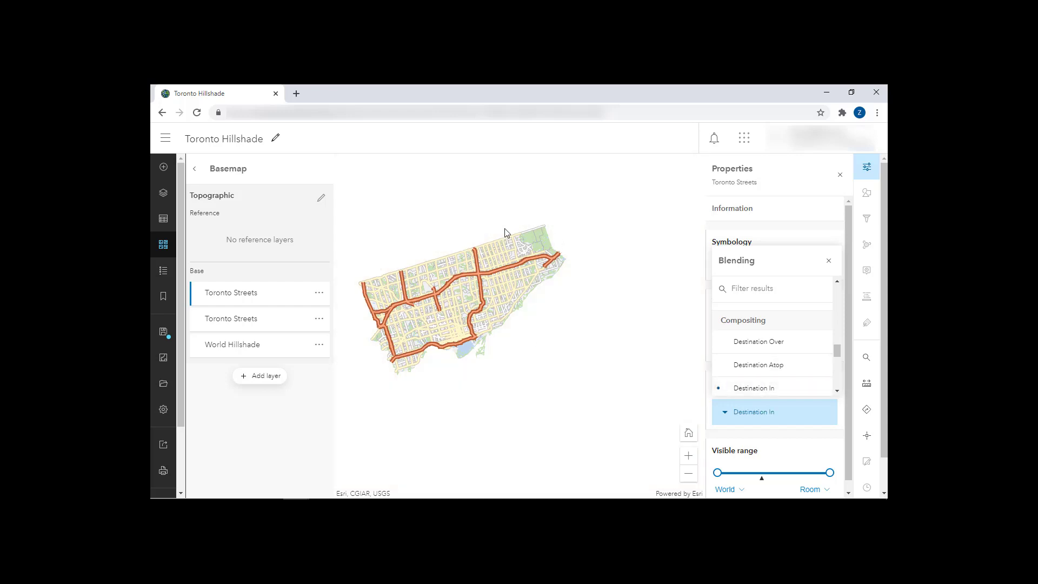
# Change the blending mode of the Toronto Streets layer directly above World Hillshade and inspect the blended streets up close
pyautogui.click(241, 330)
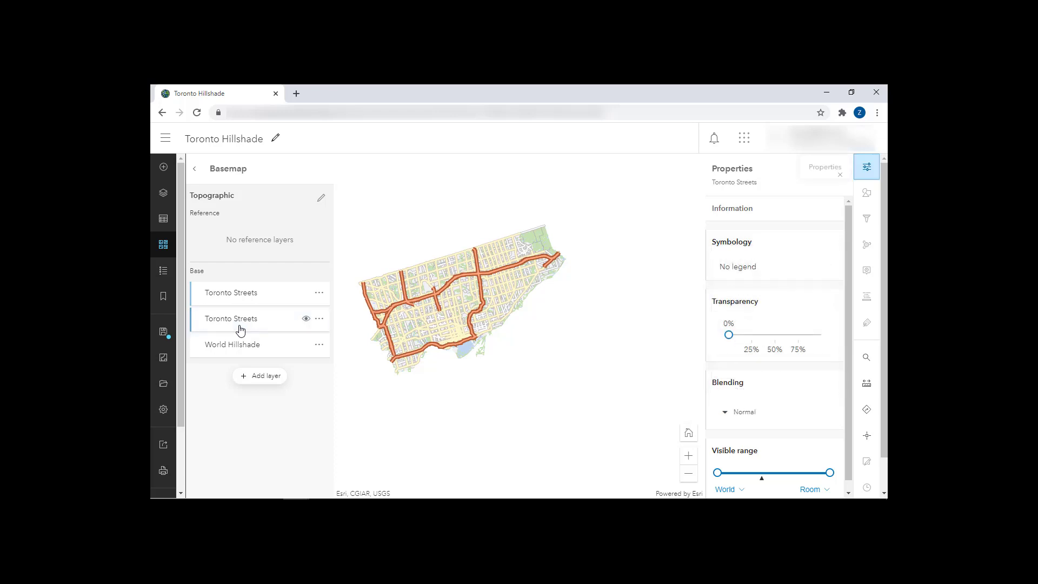
pyautogui.click(740, 418)
pyautogui.scroll(-2, 751, 379)
pyautogui.scroll(-3, 752, 380)
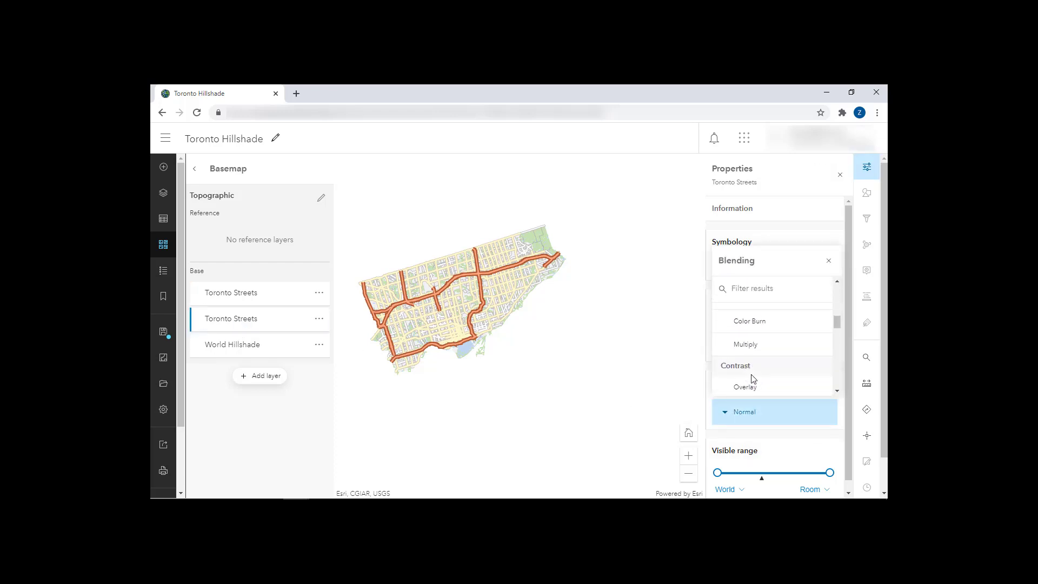
pyautogui.scroll(1, 758, 358)
pyautogui.click(757, 352)
pyautogui.scroll(3, 436, 331)
pyautogui.scroll(1, 631, 285)
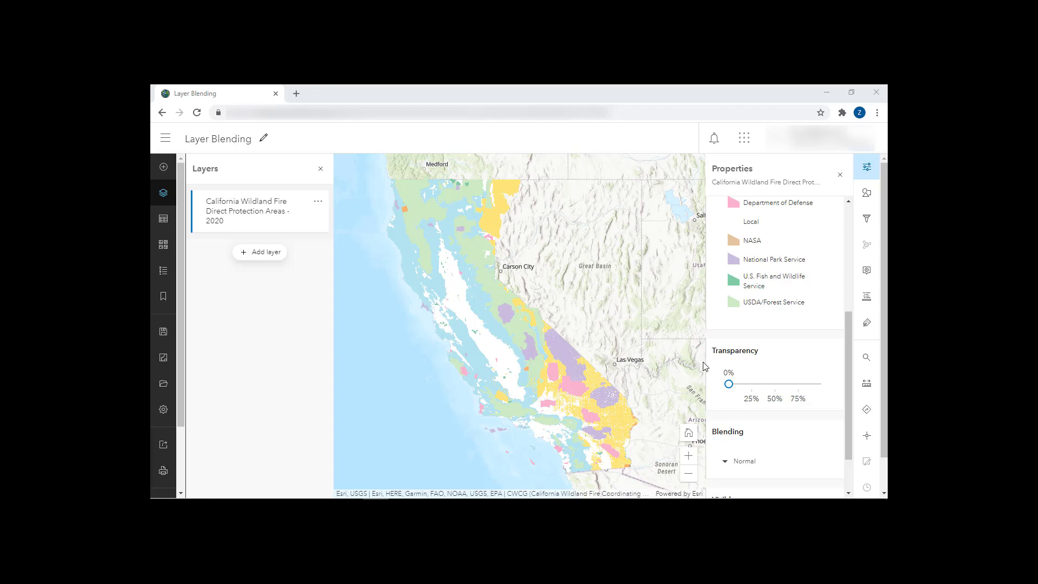
# Try transparency on the California Wildland Fire Direct Protection Areas - 2020 layer, return it to 0%, and choose a different blending mode
pyautogui.click(729, 383)
pyautogui.moveTo(744, 379); pyautogui.dragTo(722, 383)
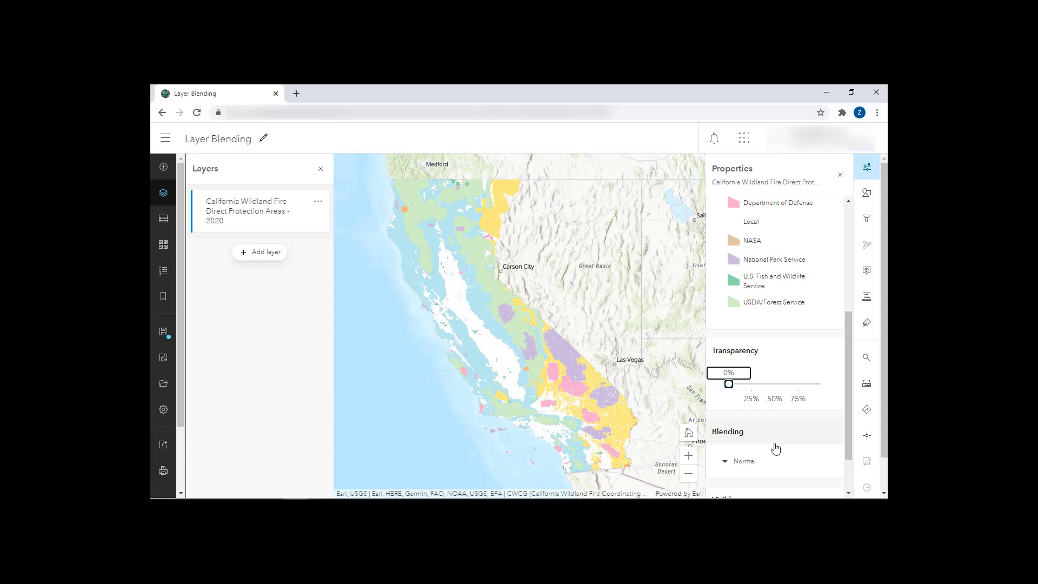
pyautogui.scroll(-1, 764, 430)
pyautogui.click(758, 419)
pyautogui.scroll(-4, 760, 365)
pyautogui.click(761, 346)
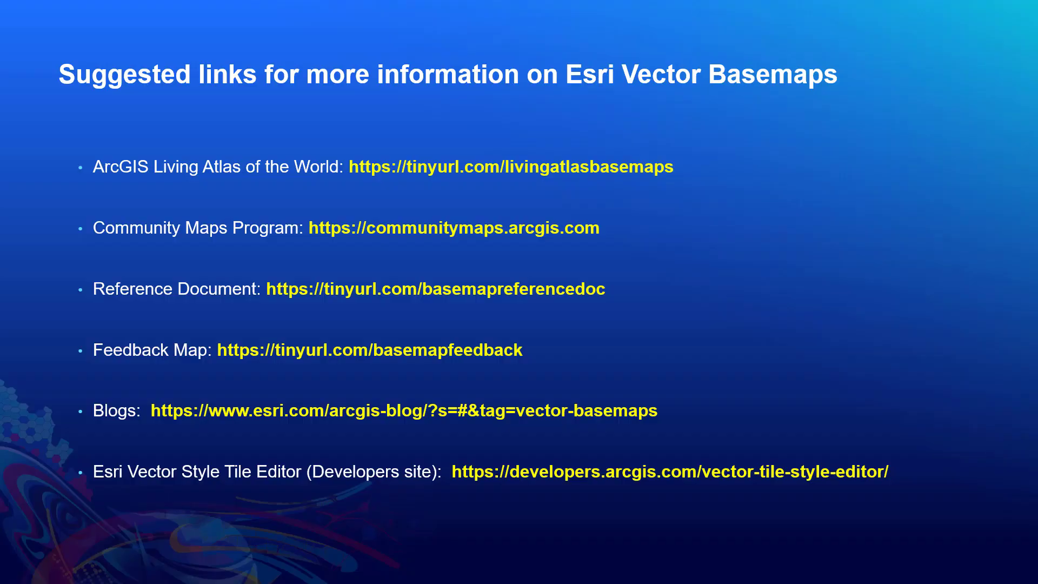
pyautogui.press('Right')
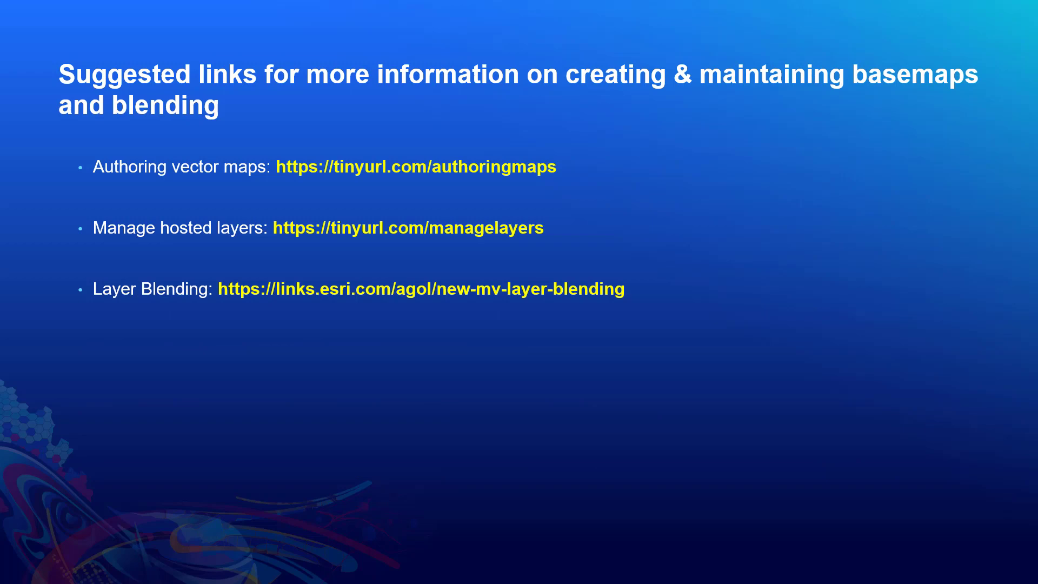
pyautogui.press('Right')
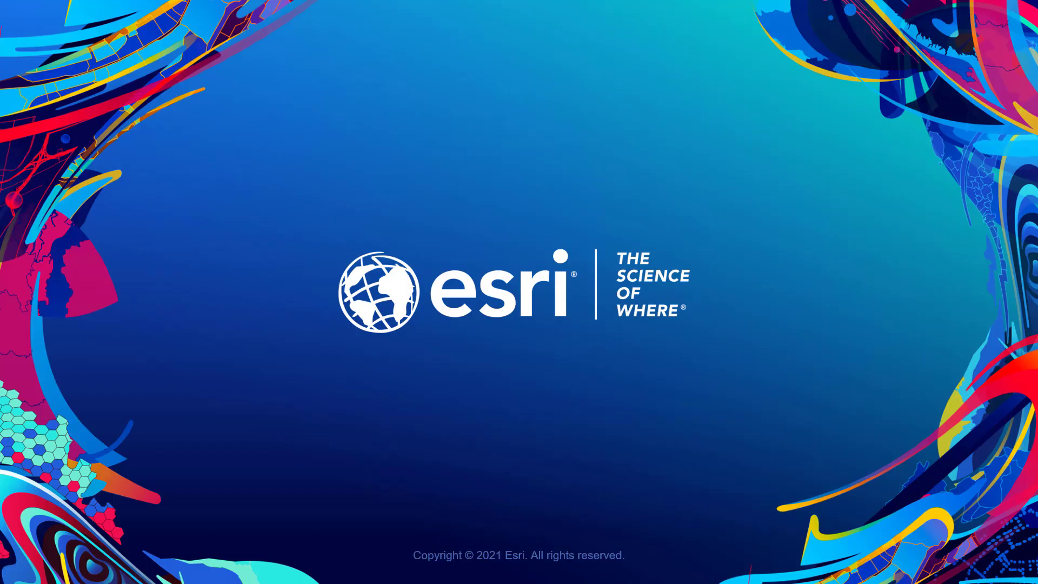